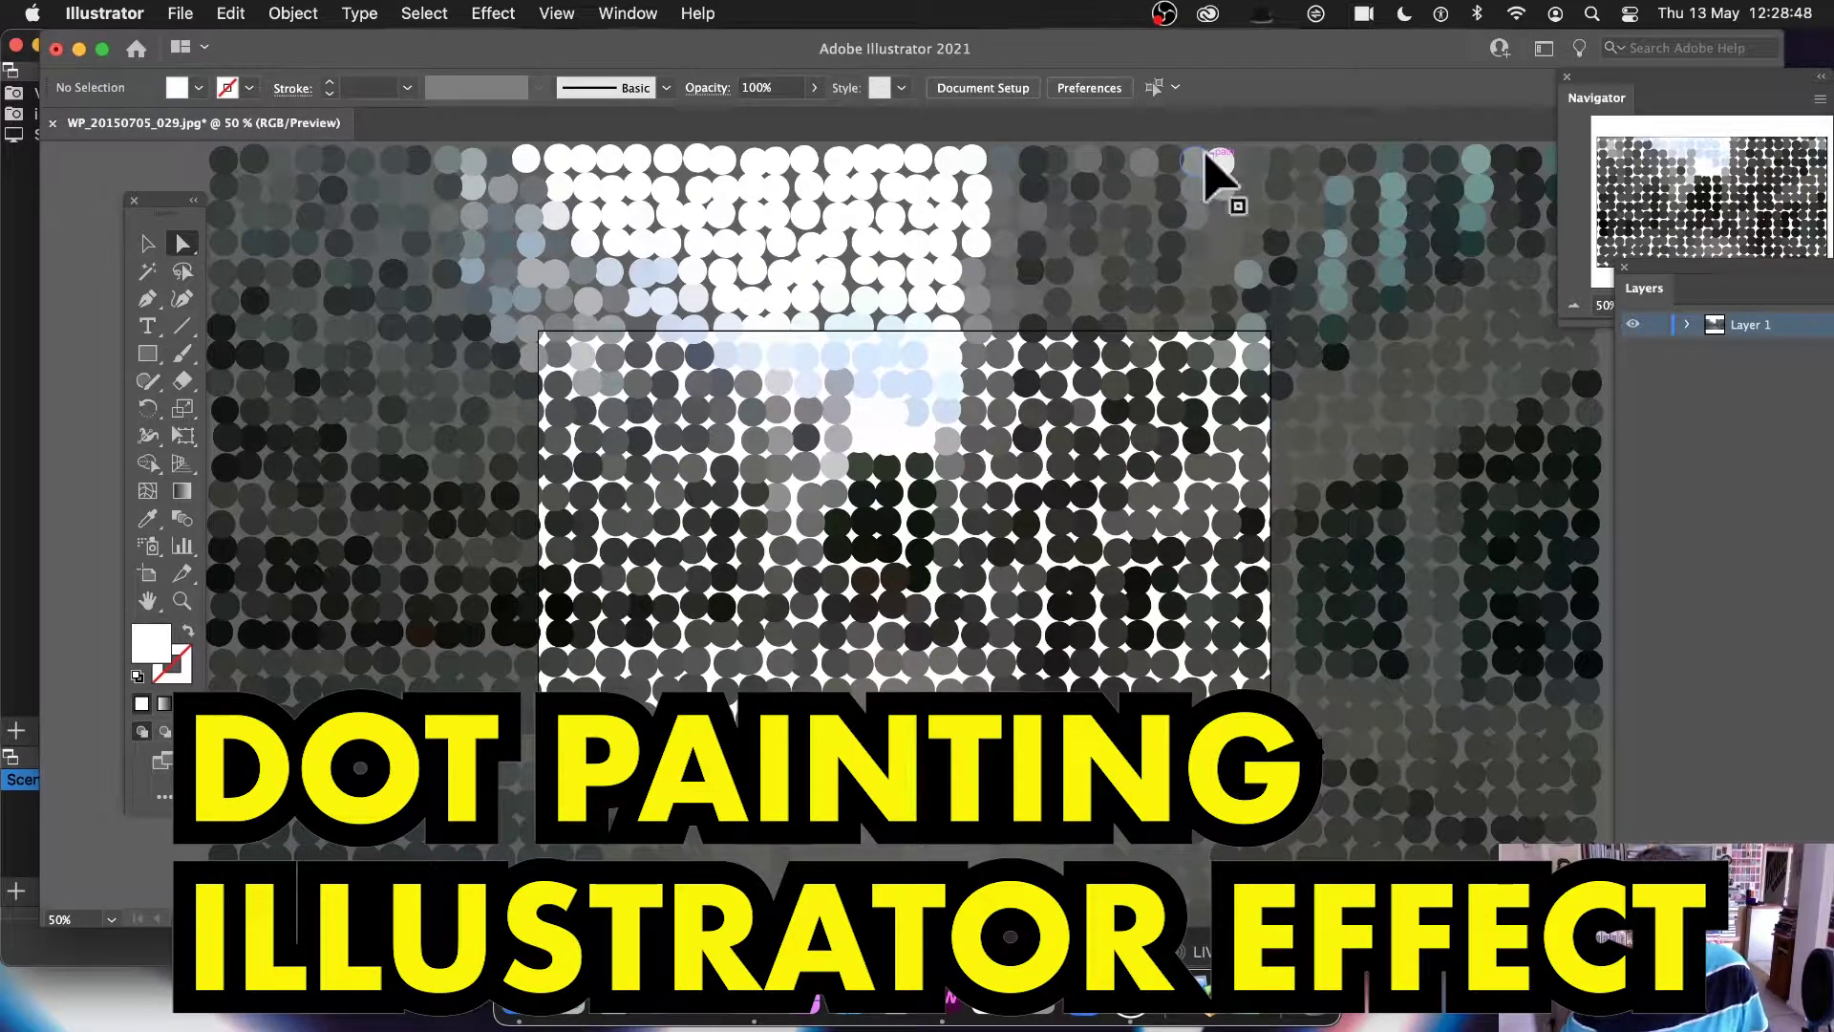
Step: Undo the previous dot and mosaic edits back to the original street photo
{"action": "key", "text": "super+z"}
{"action": "key", "text": "super+z"}
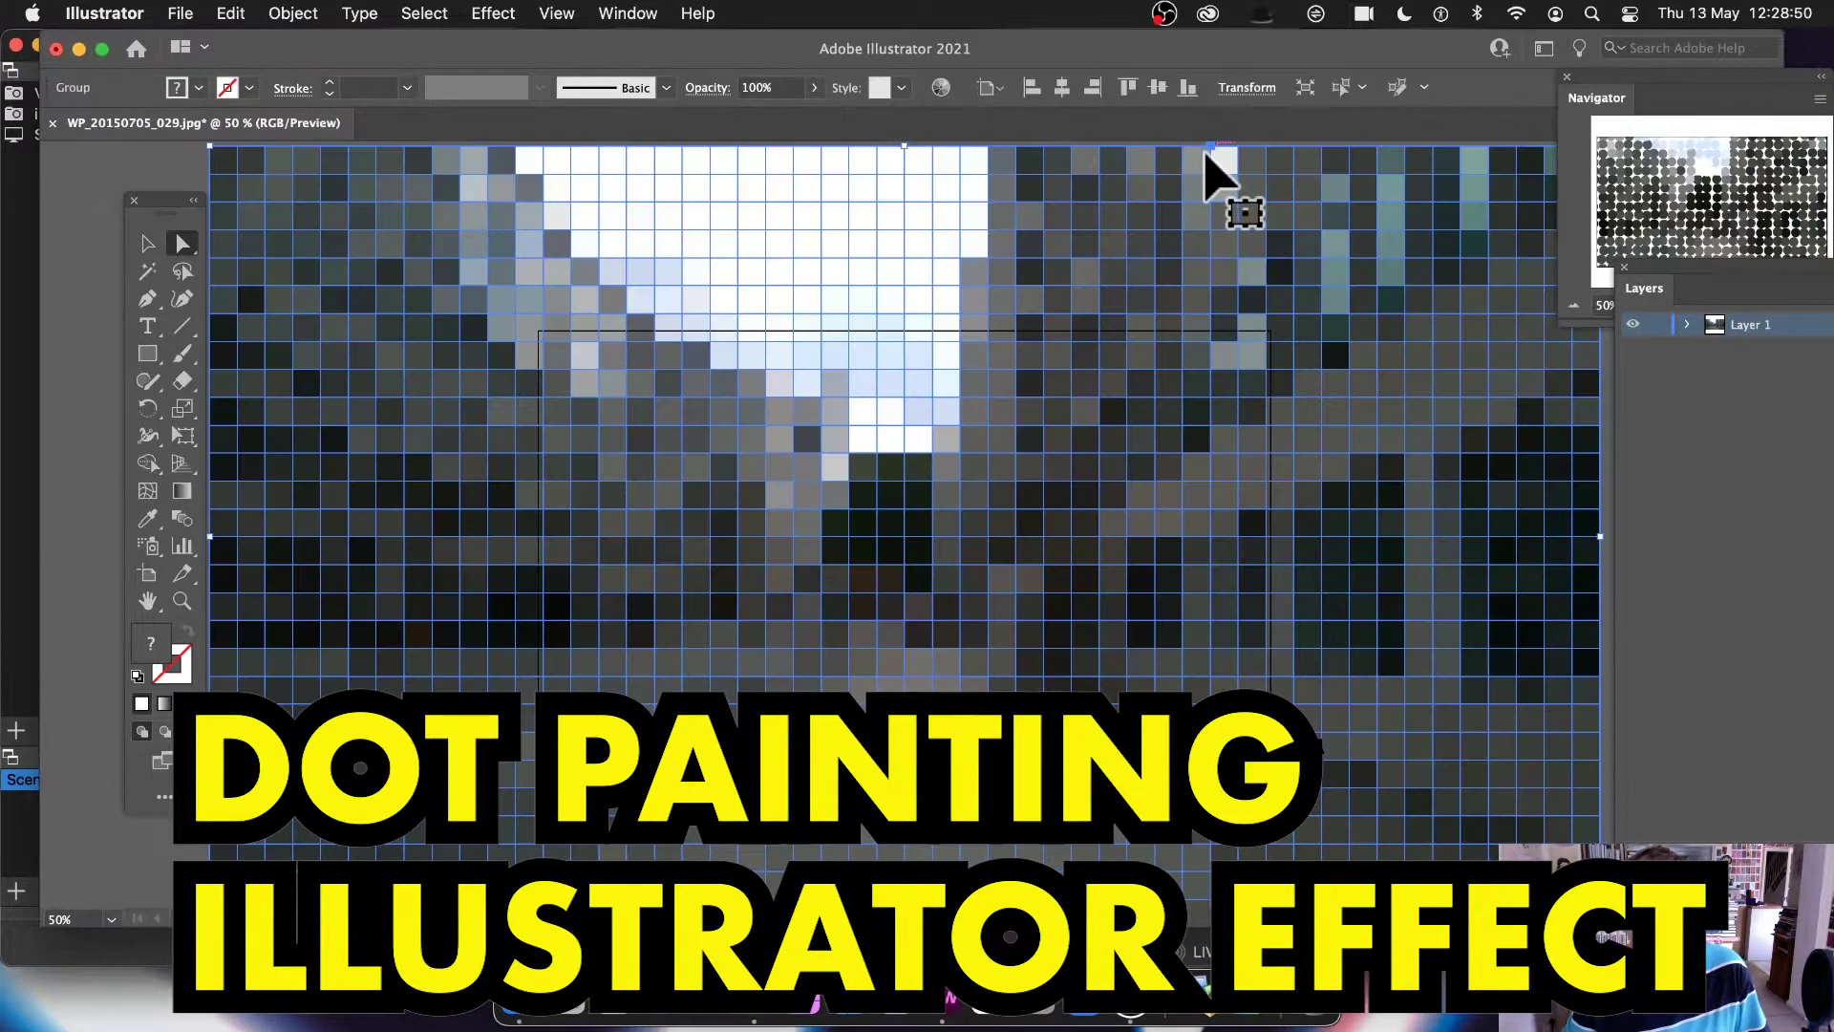
{"action": "key", "text": "super+z"}
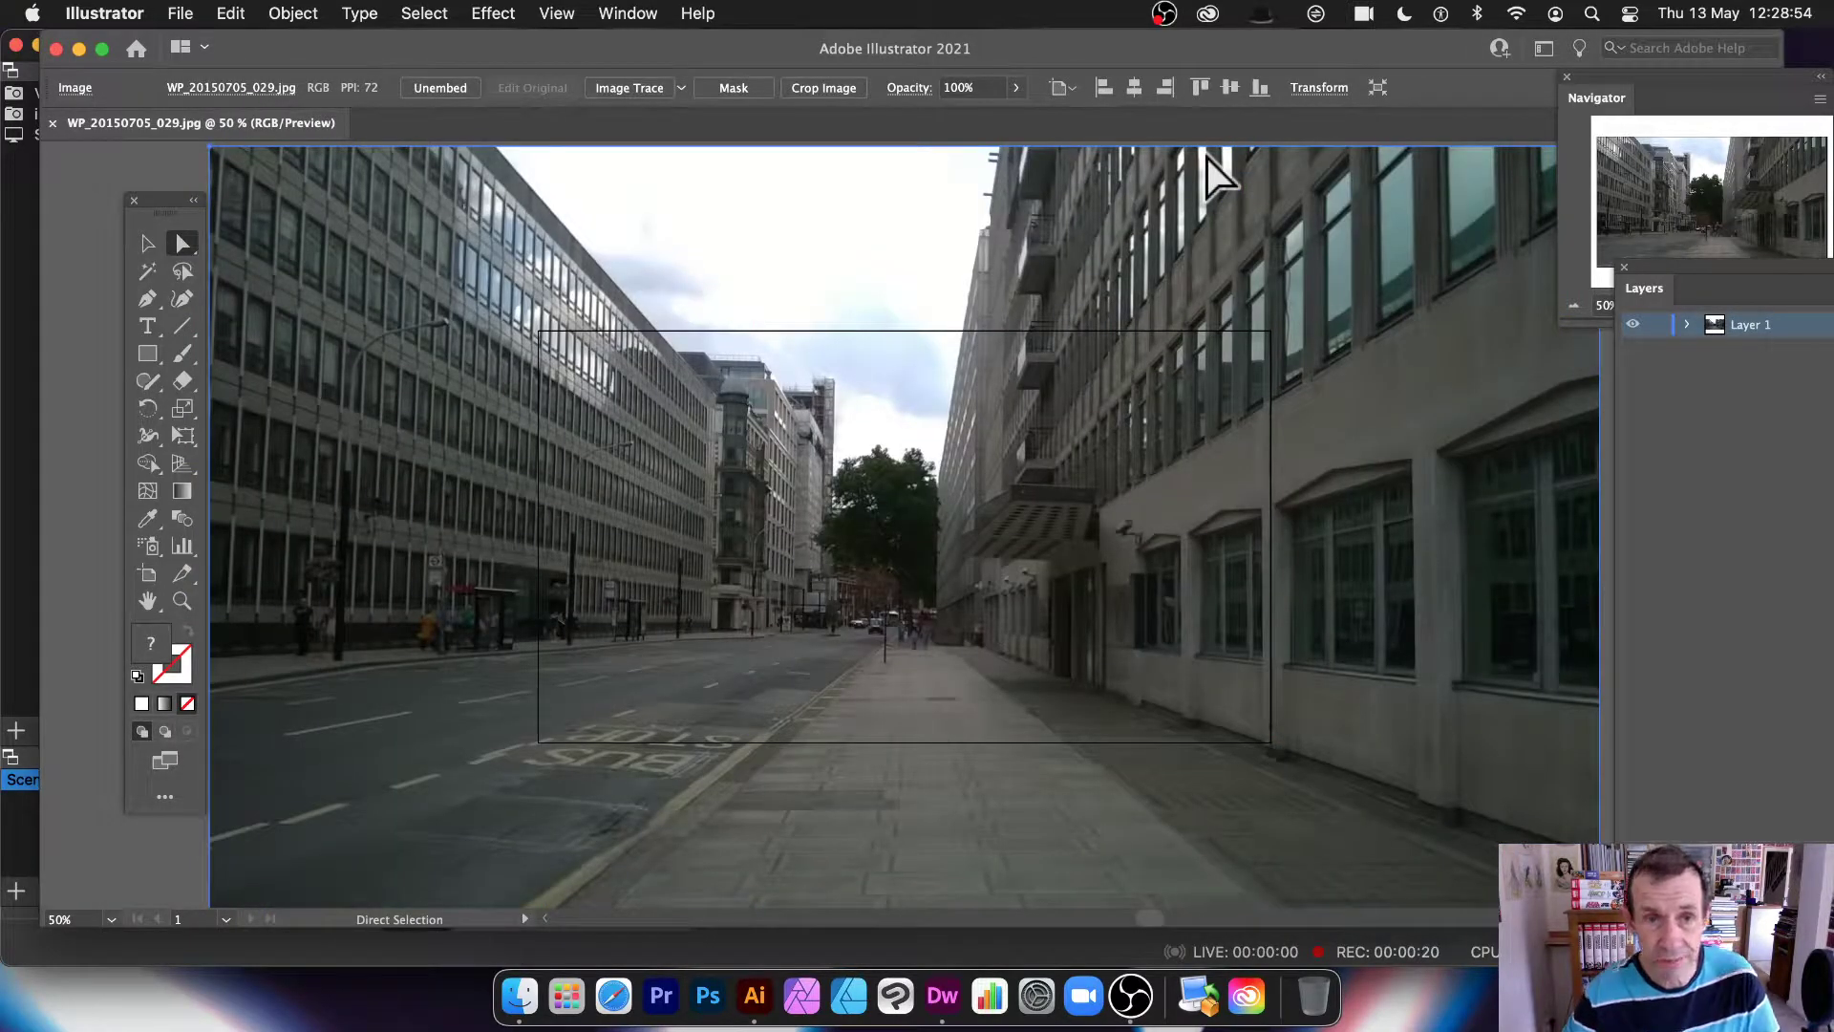
Step: Convert the photo into a colour object mosaic of 50 by 28 tiles with the raster deleted, and ungroup the tiles
{"action": "left_click", "coordinate": [277, 12]}
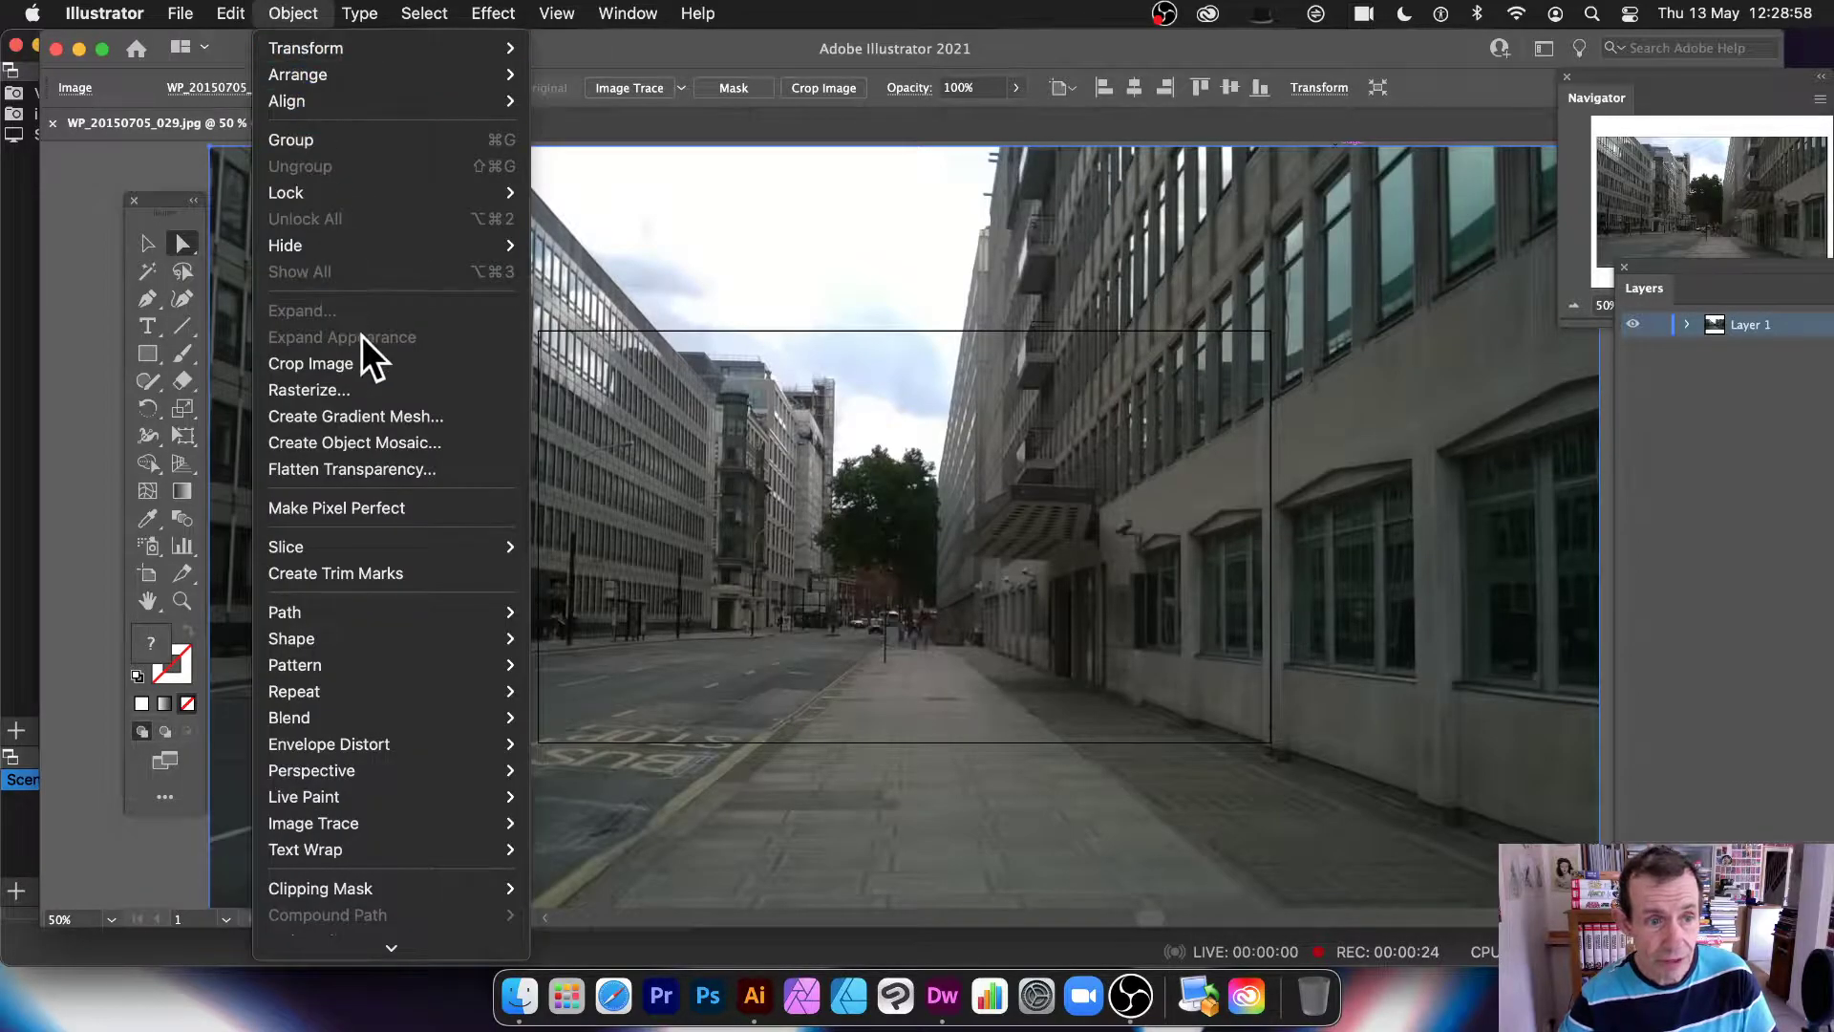
{"action": "left_click", "coordinate": [430, 442]}
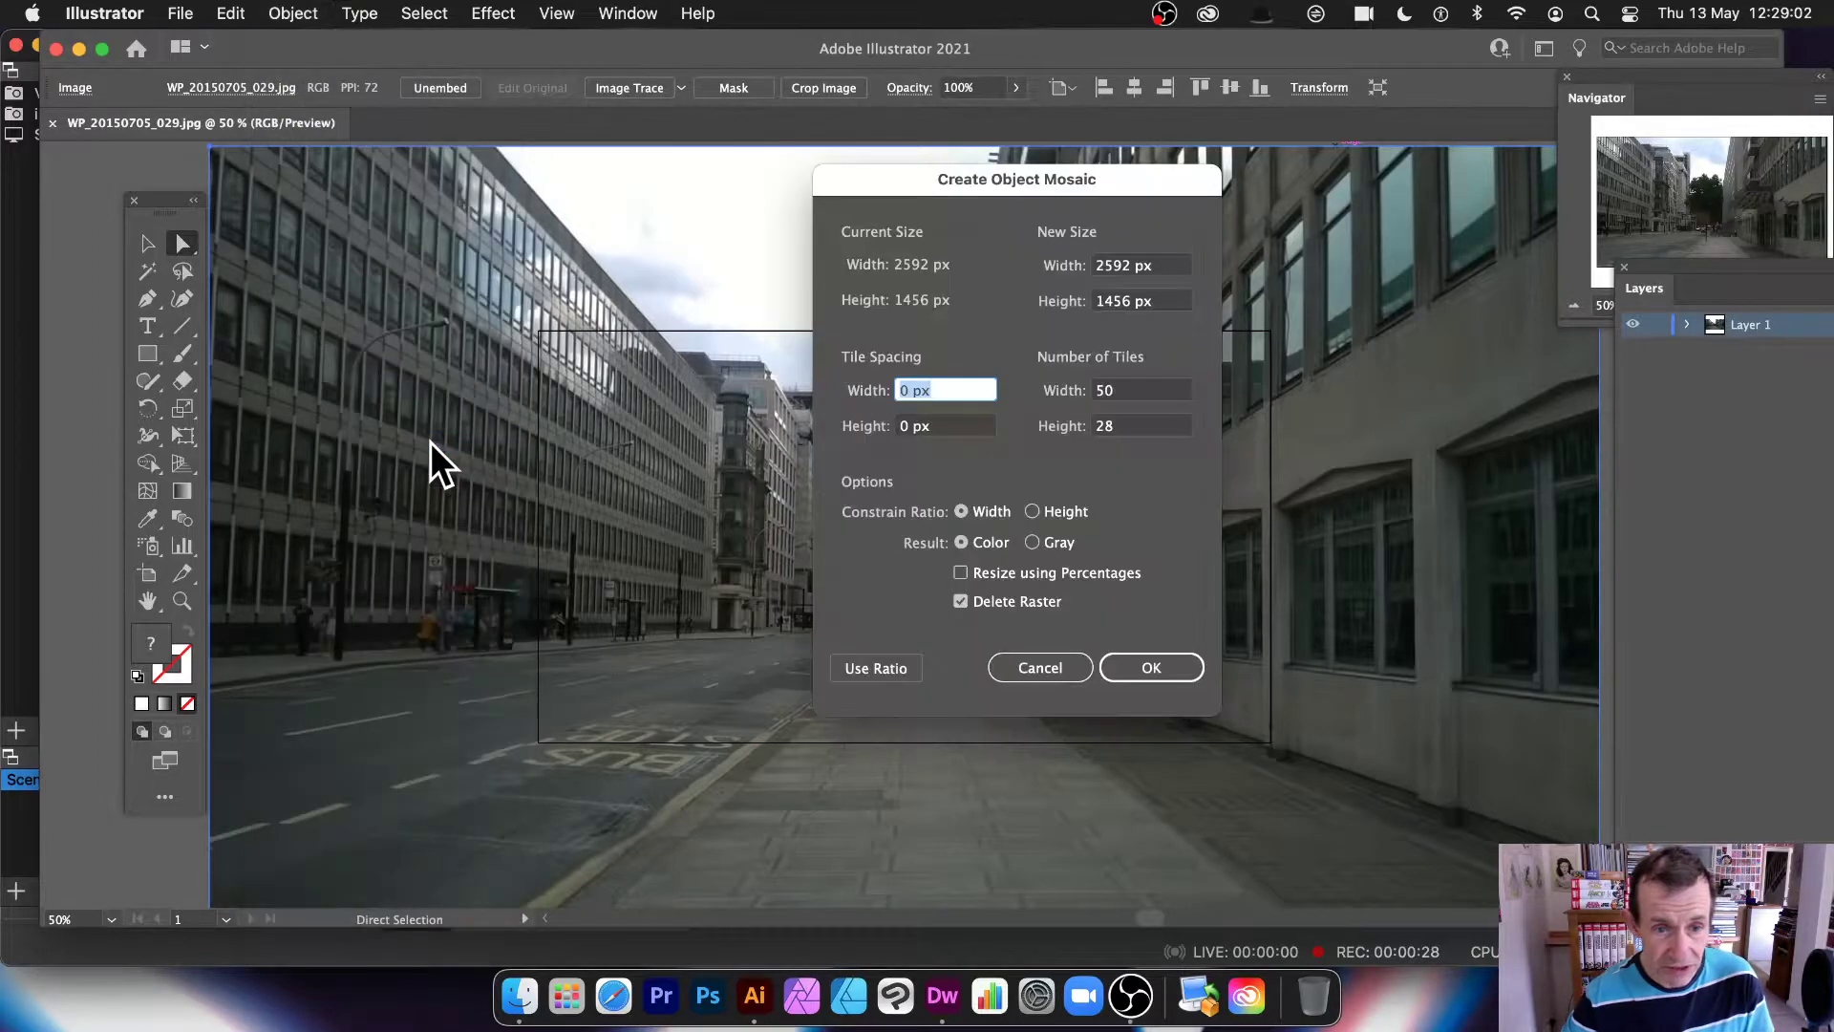
{"action": "left_click_drag", "start_coordinate": [982, 171], "coordinate": [942, 211]}
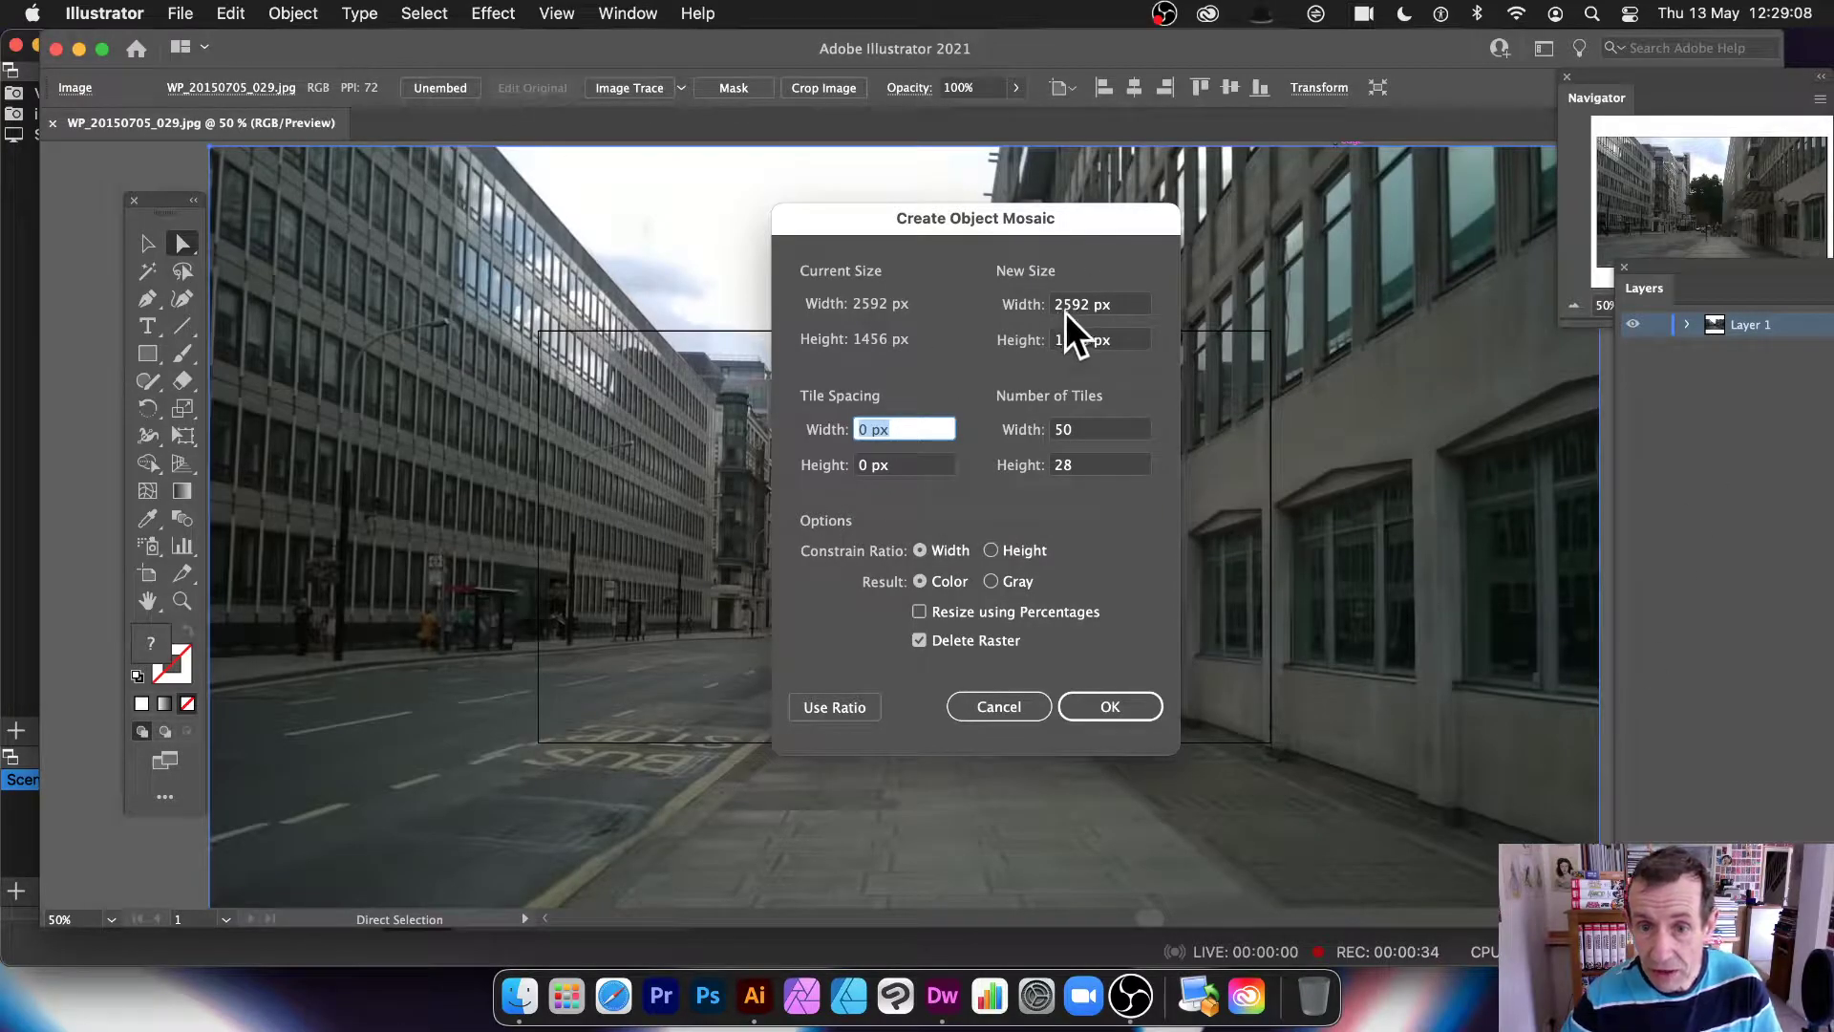
{"action": "left_click", "coordinate": [1091, 429]}
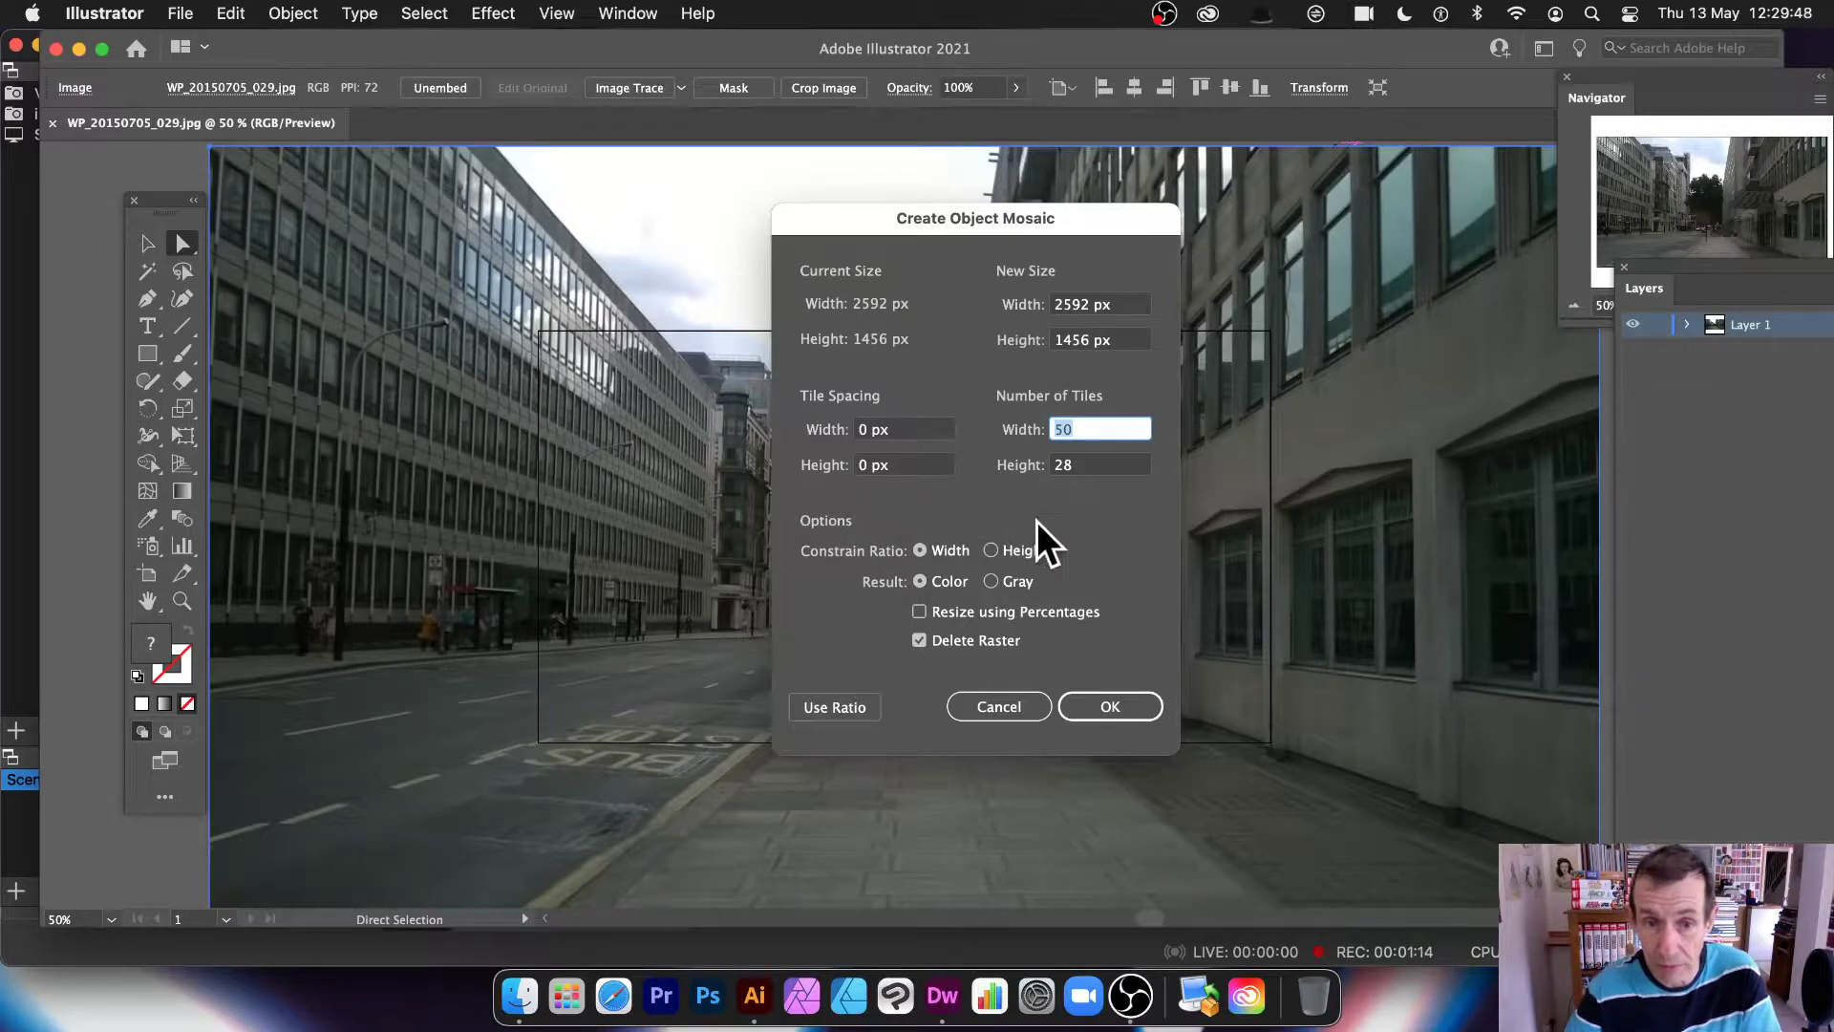
{"action": "left_click", "coordinate": [1139, 700]}
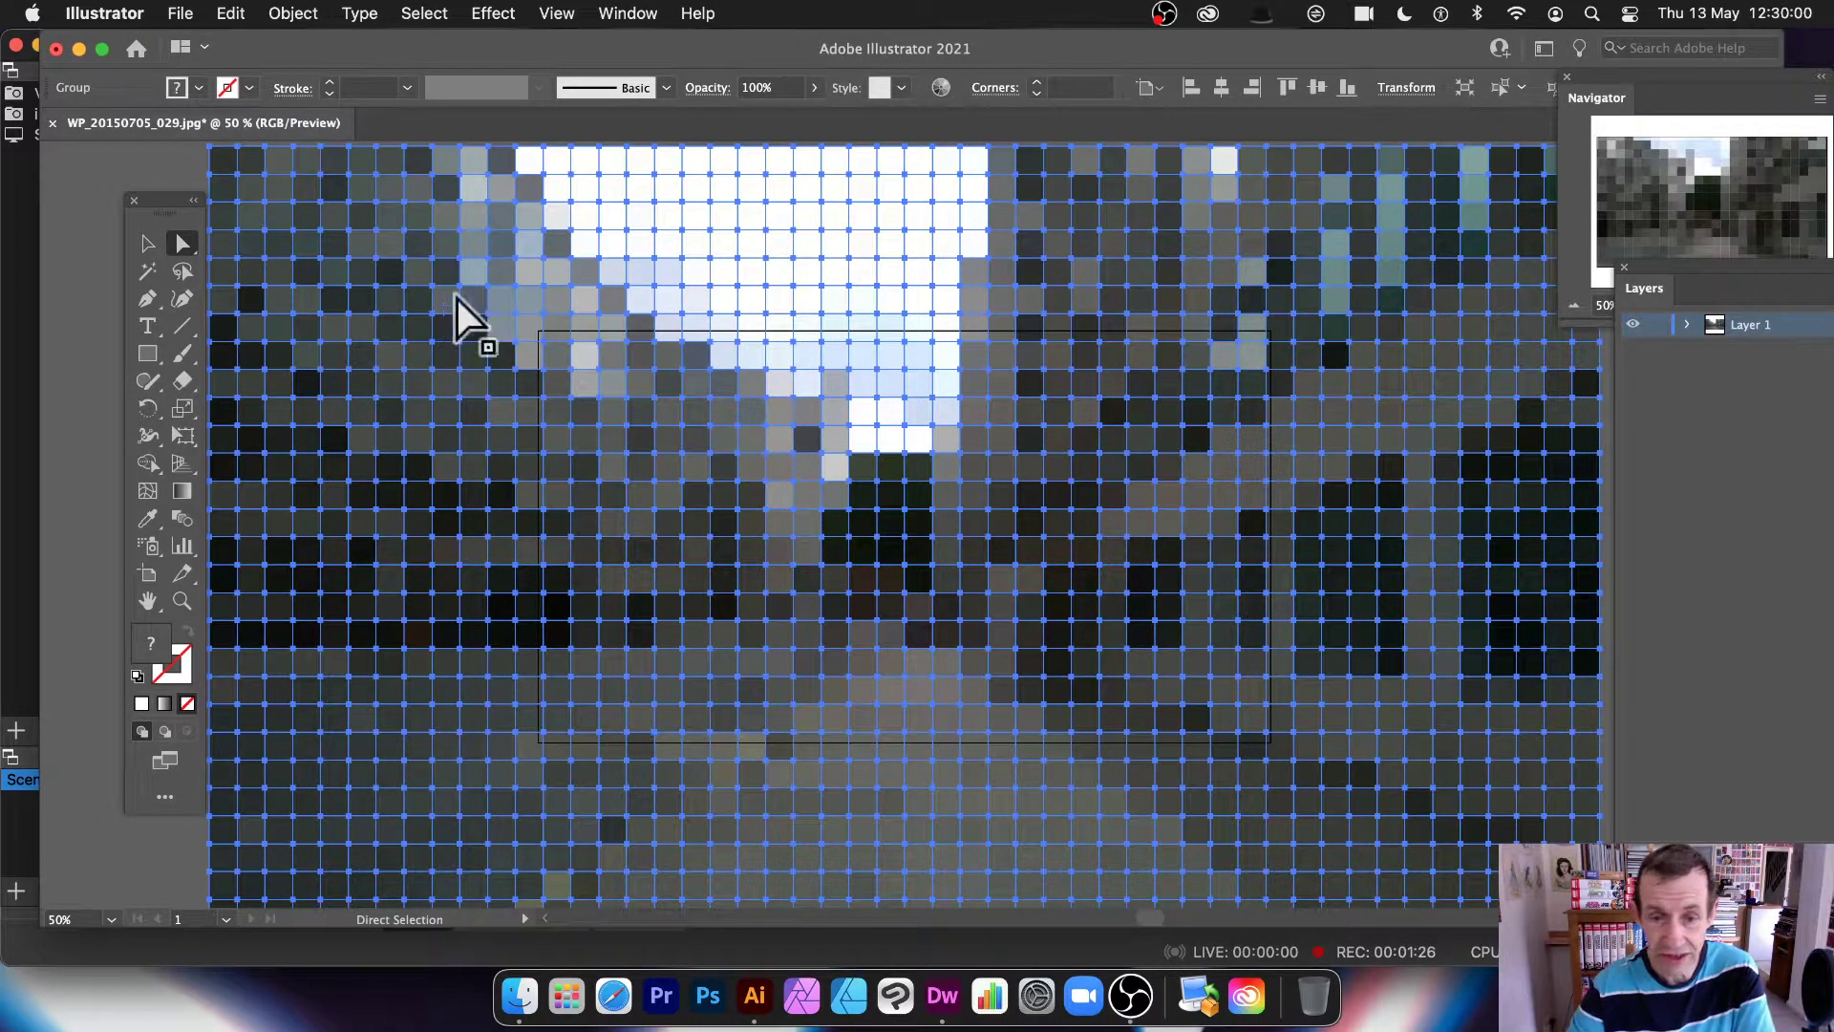
{"action": "left_click", "coordinate": [277, 12]}
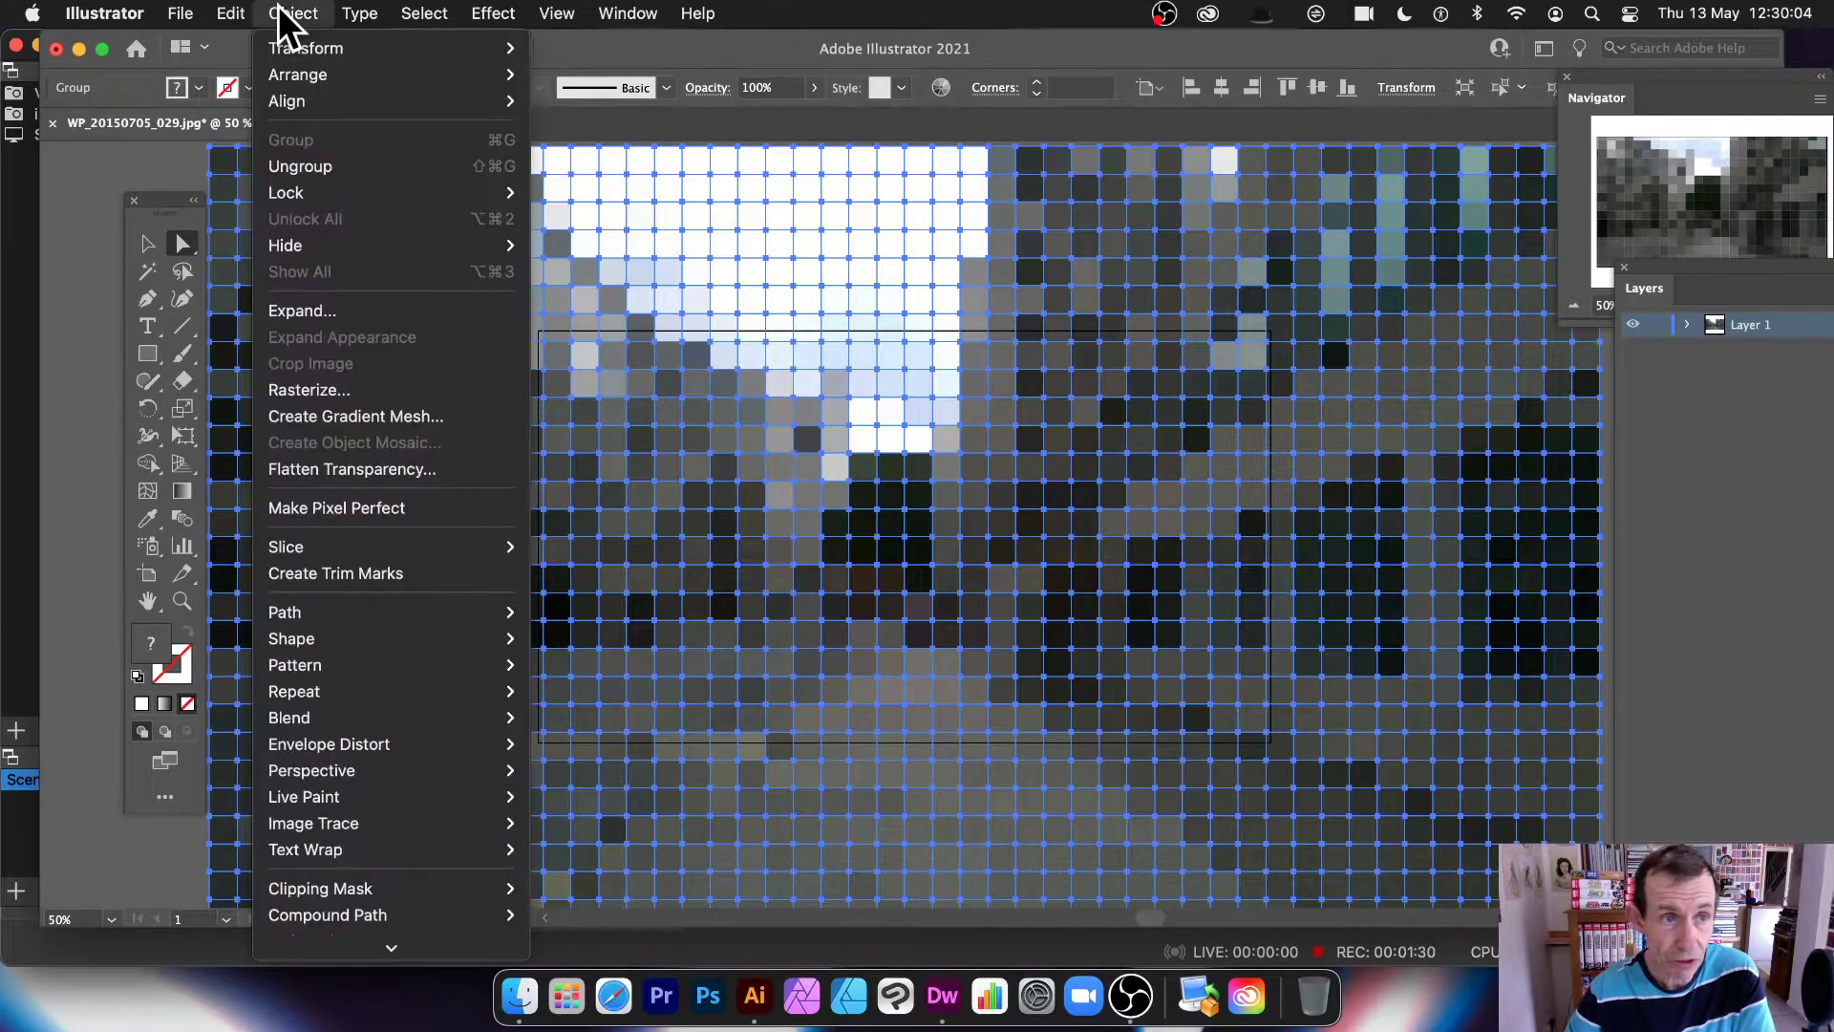
{"action": "left_click", "coordinate": [303, 174]}
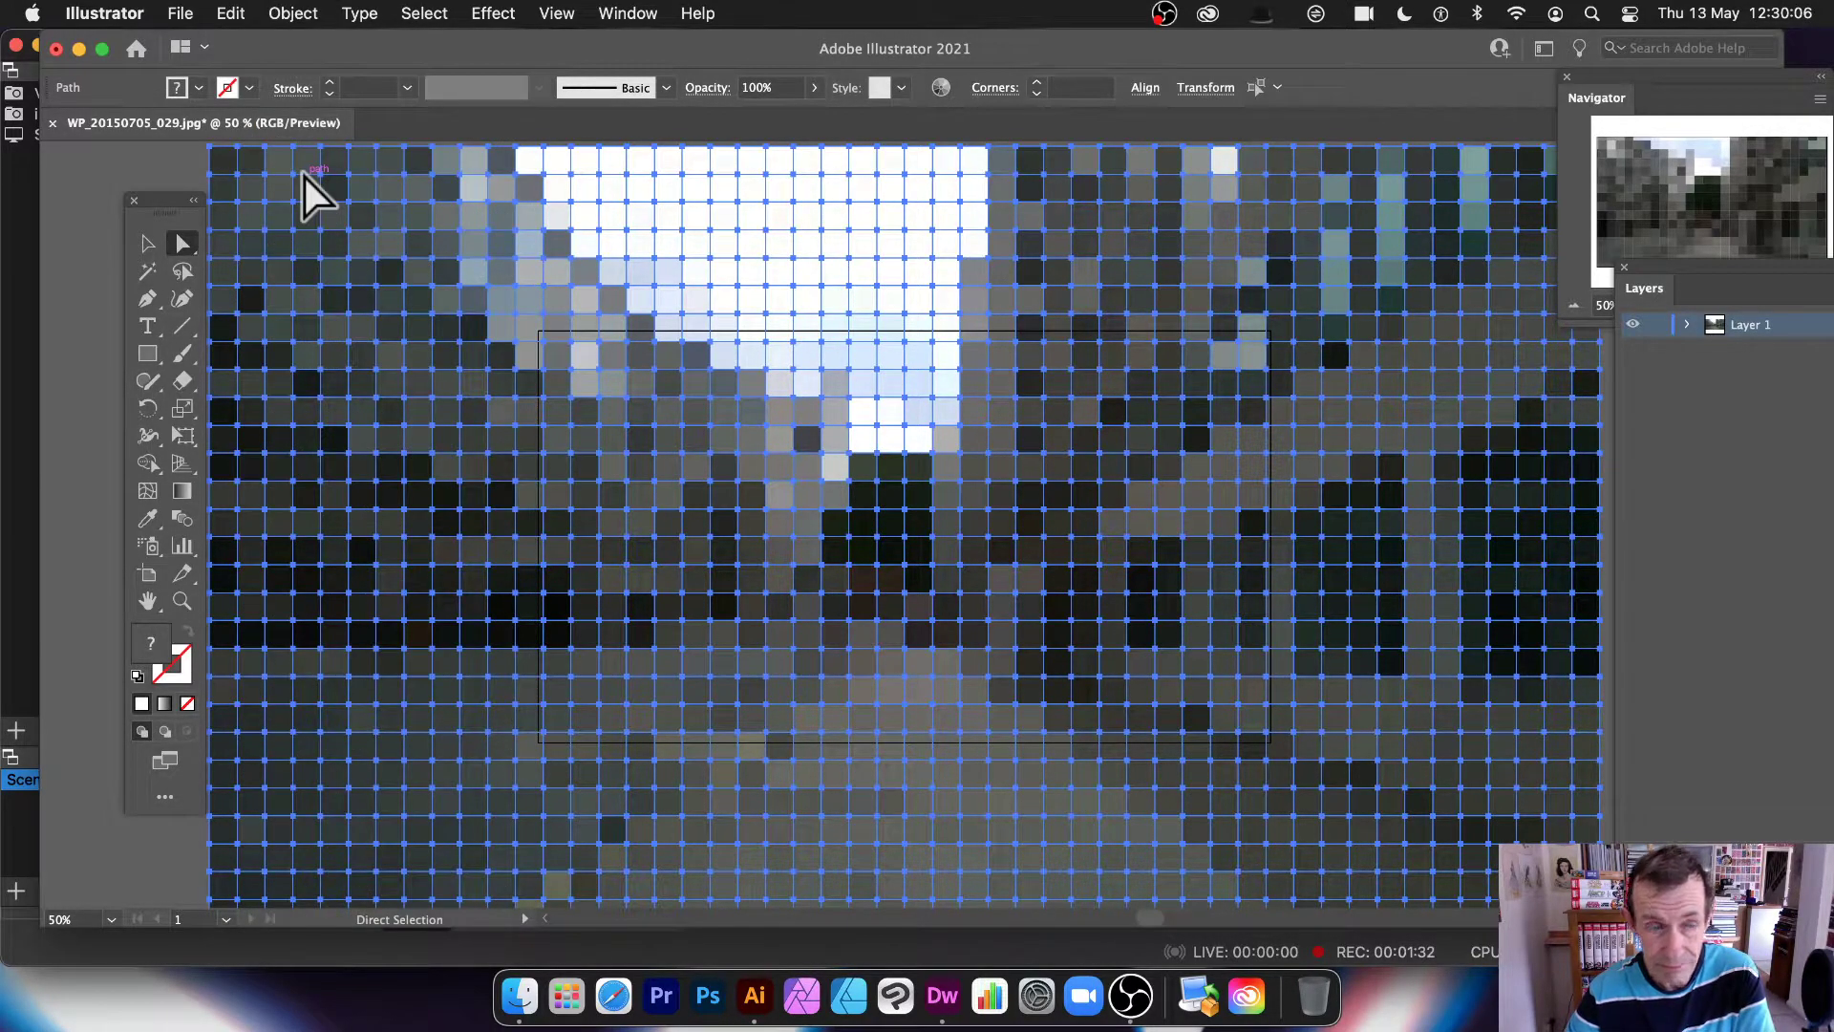
Step: Apply a random Transform Each to the tiles: 92% scale both ways, moves of 17 px horizontal and 19 px vertical, 68° rotation
{"action": "left_click", "coordinate": [291, 14]}
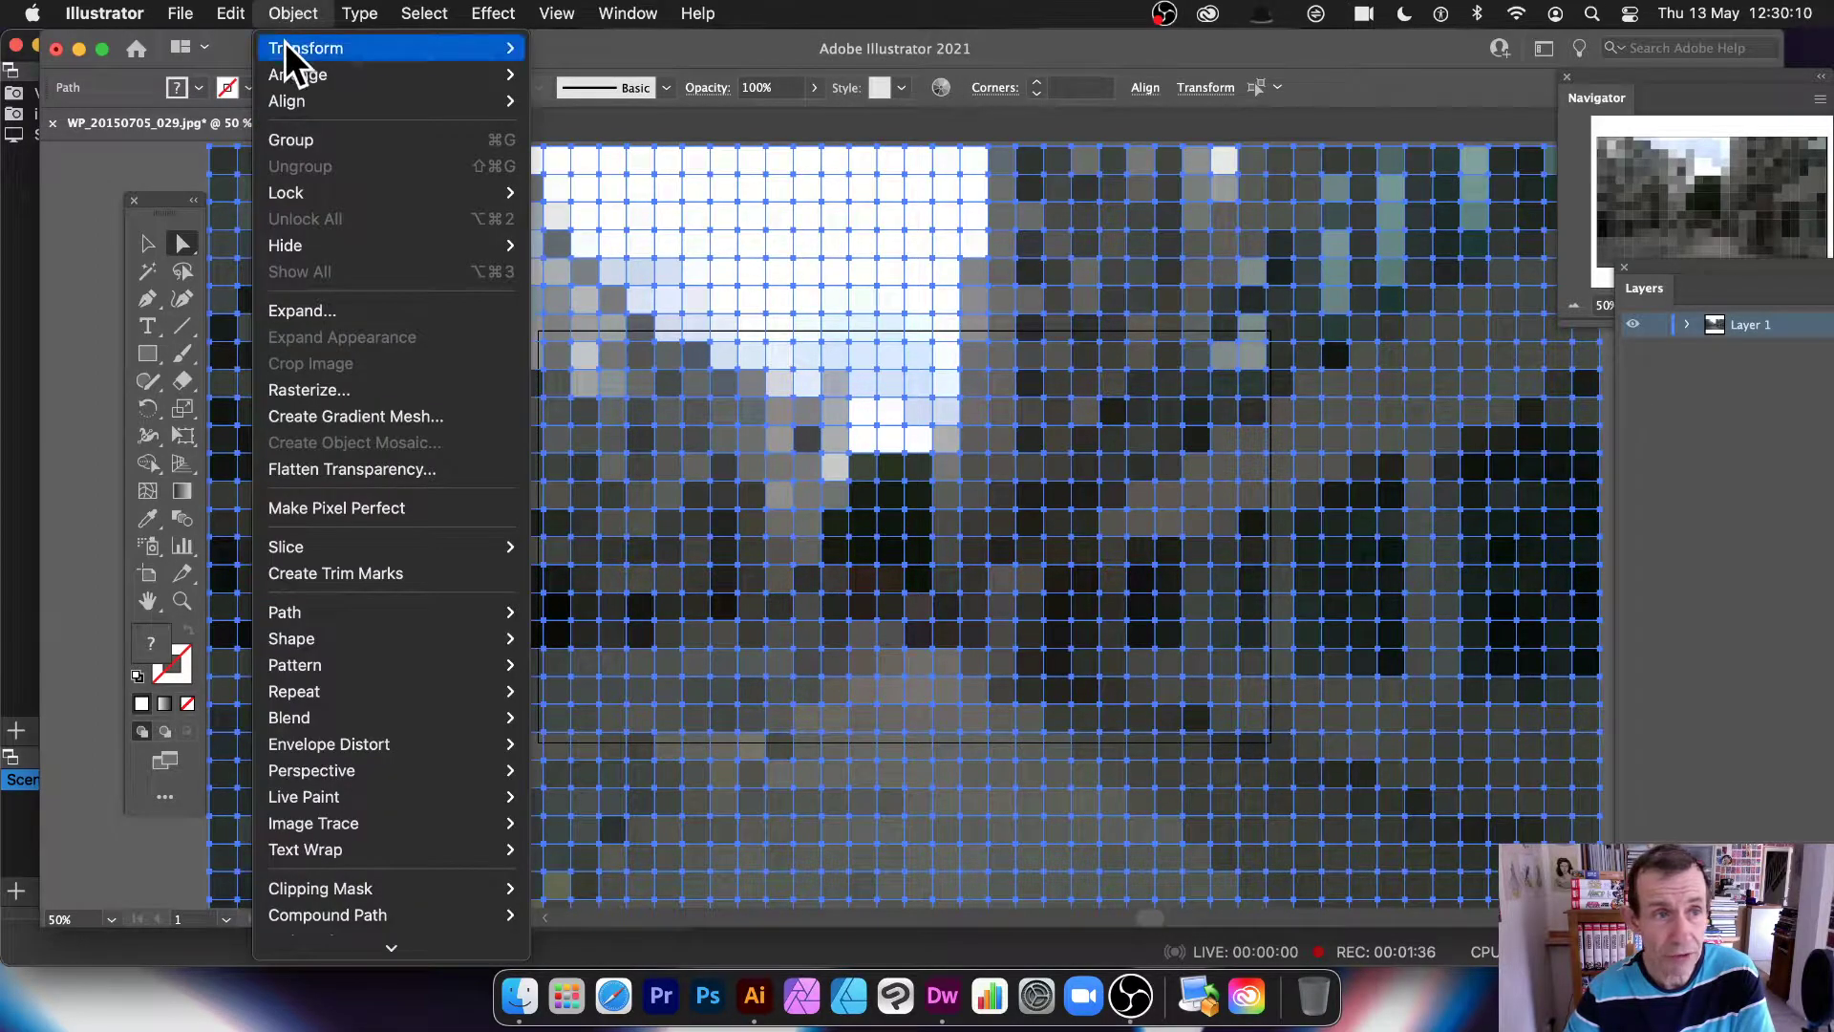
{"action": "mouse_move", "coordinate": [295, 46]}
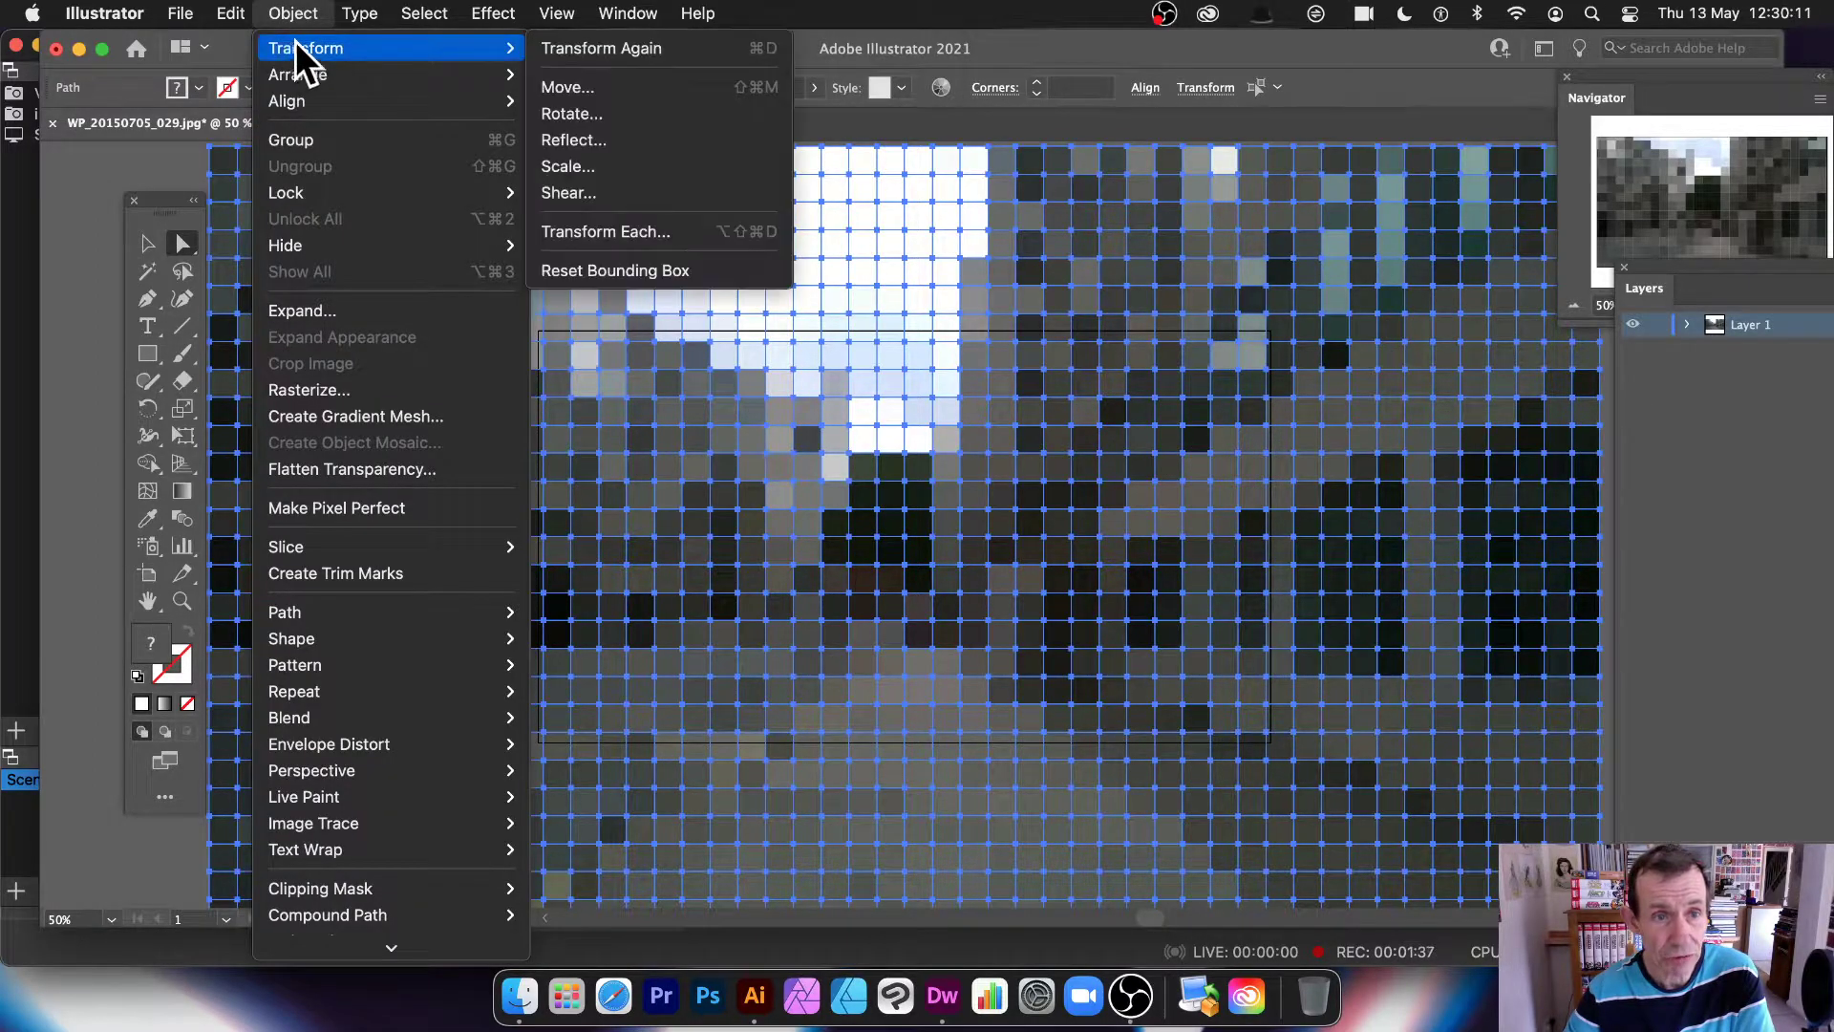
{"action": "left_click", "coordinate": [627, 224]}
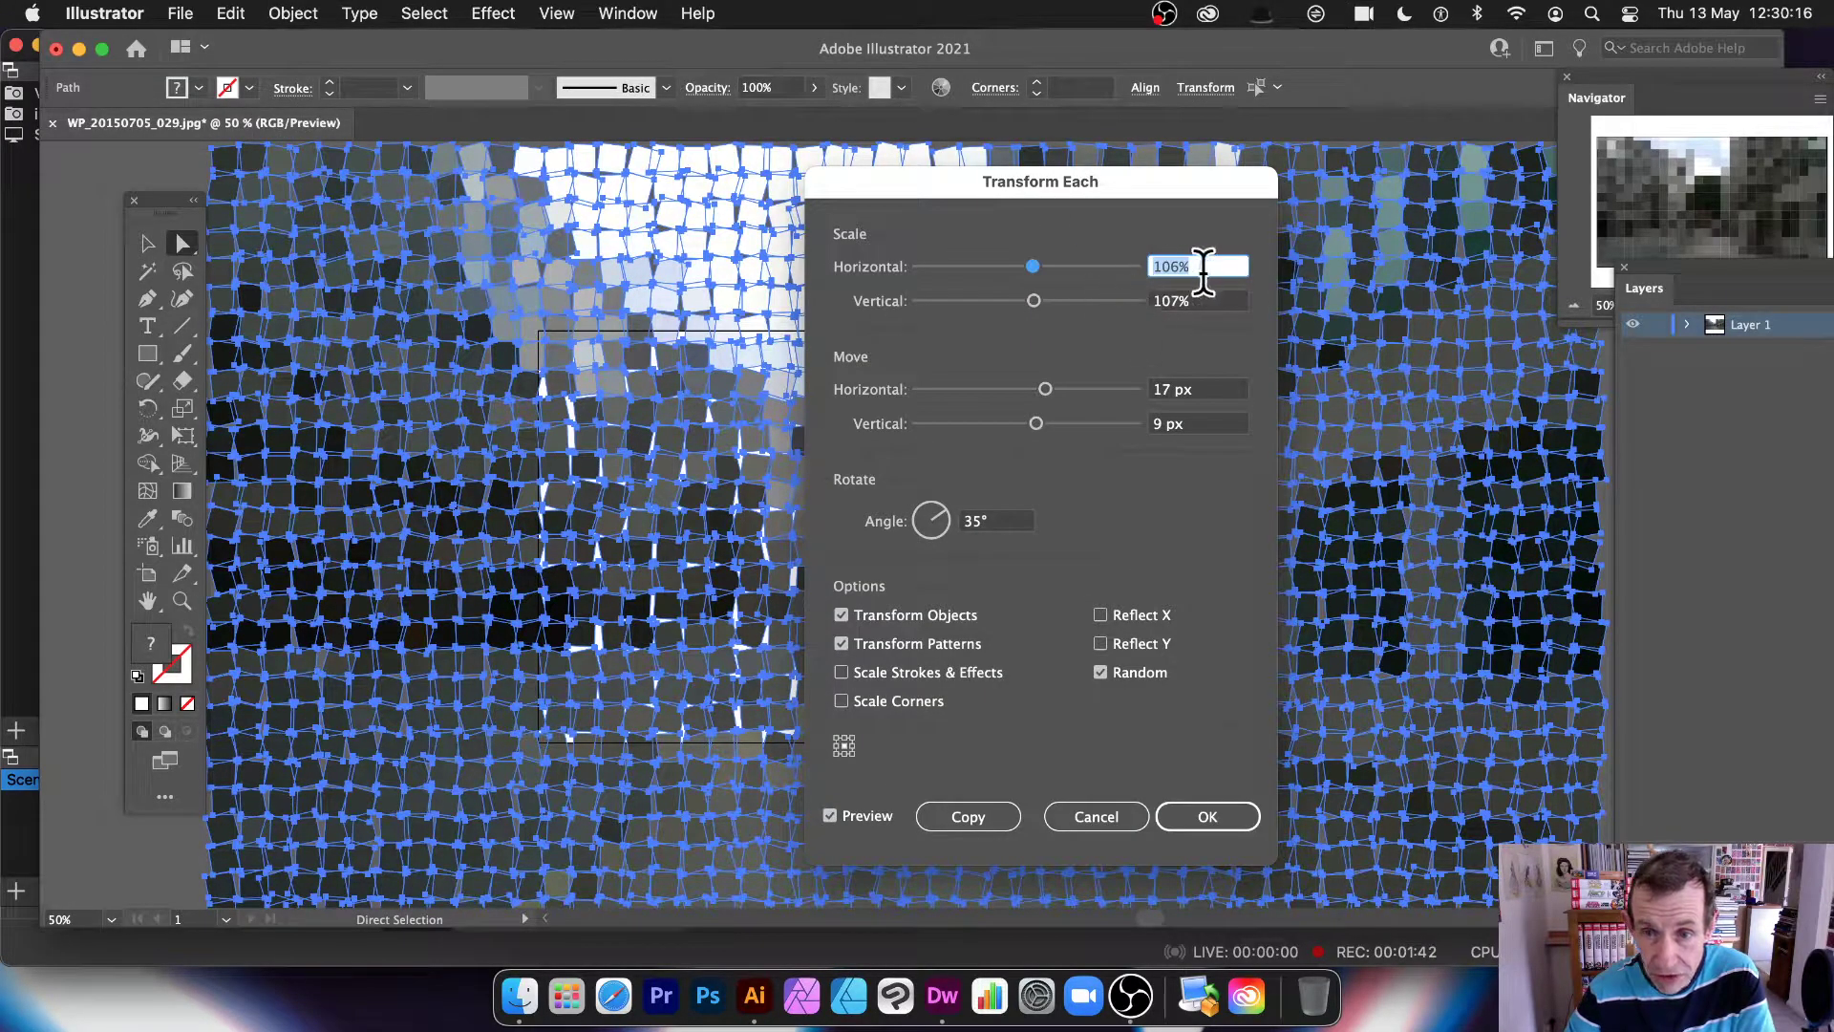
{"action": "mouse_move", "coordinate": [1033, 266]}
{"action": "left_mouse_down"}
{"action": "mouse_move", "coordinate": [1018, 302]}
{"action": "mouse_move", "coordinate": [1018, 266]}
{"action": "left_mouse_up"}
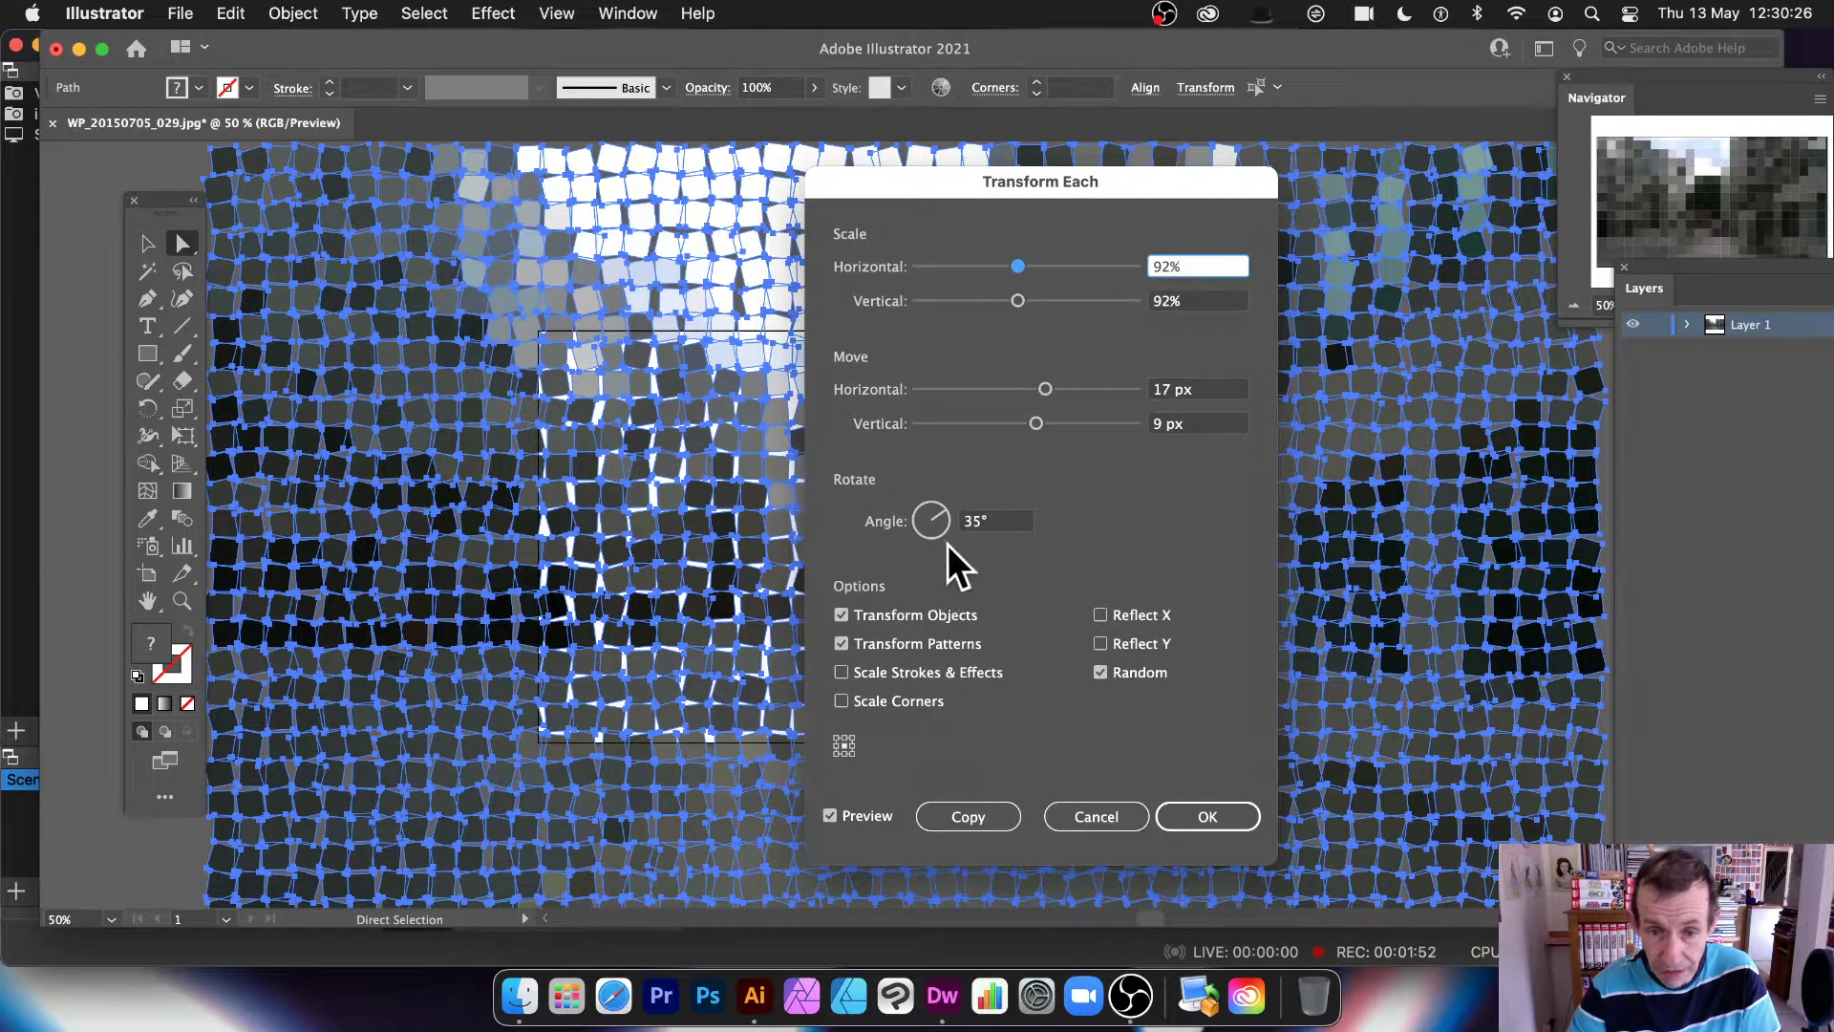
{"action": "left_click_drag", "start_coordinate": [943, 512], "coordinate": [927, 502]}
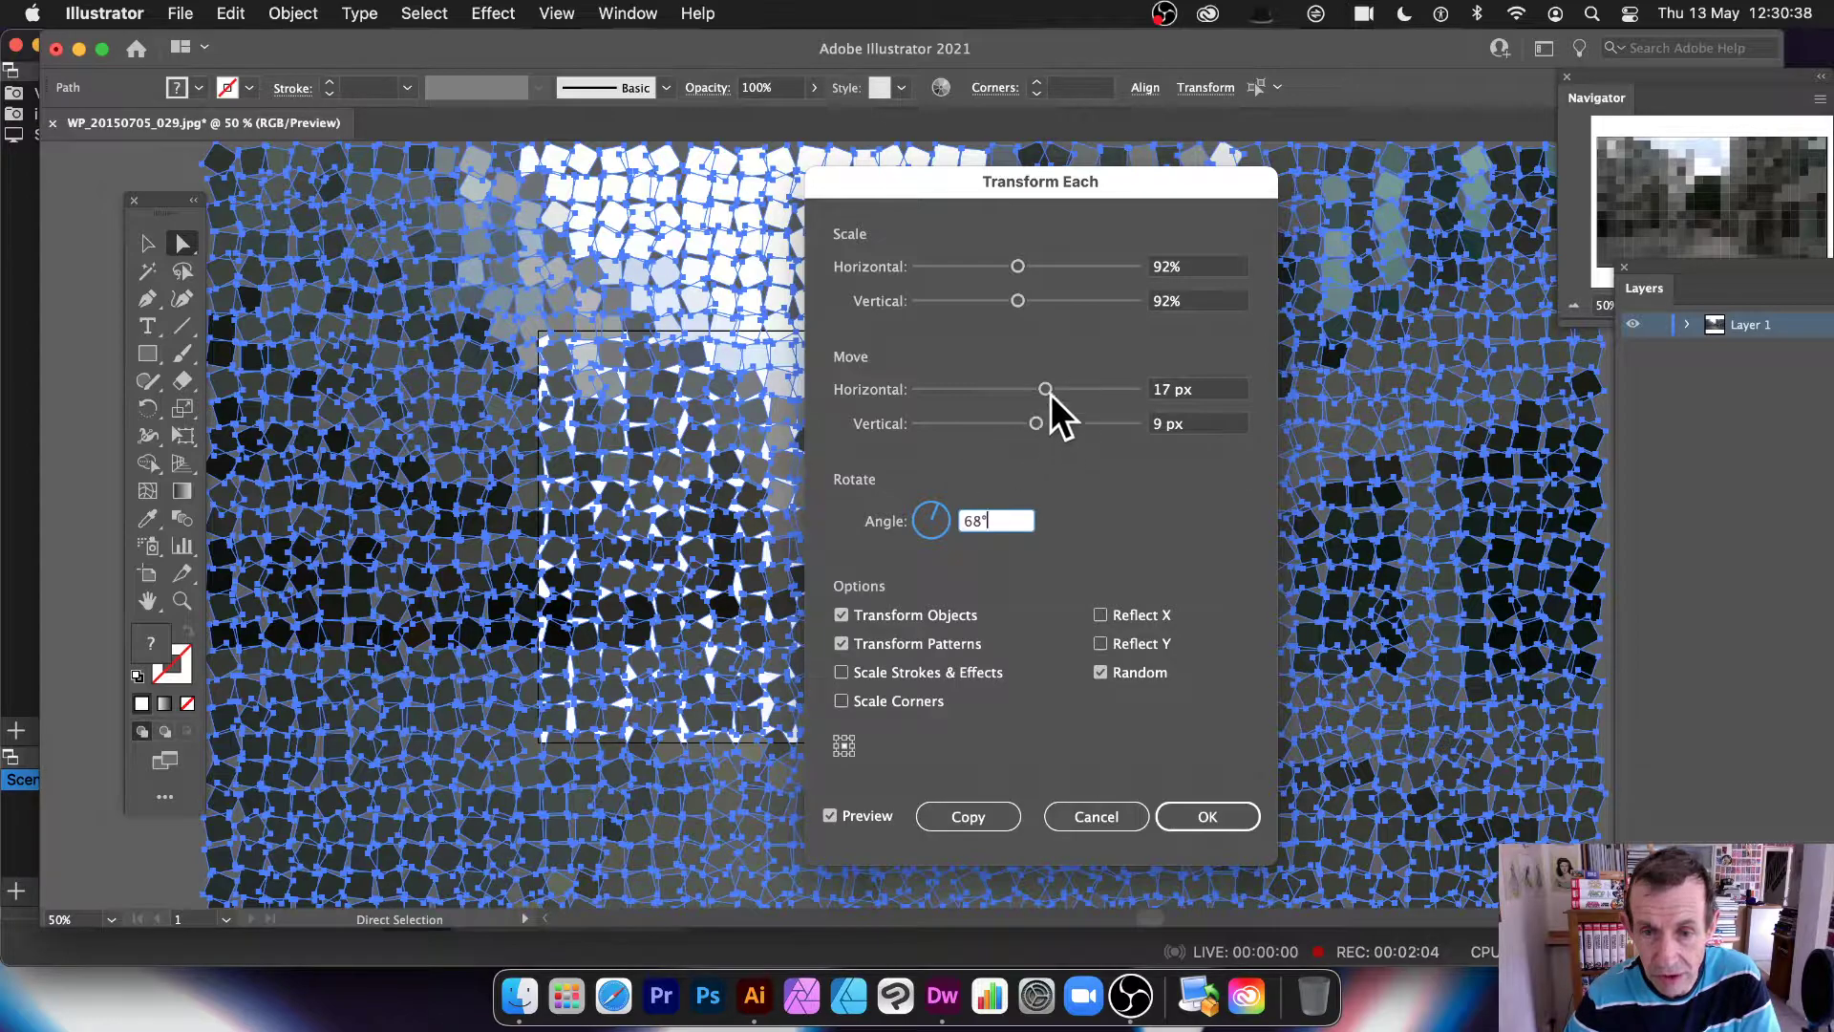
{"action": "mouse_move", "coordinate": [1038, 420]}
{"action": "left_mouse_down"}
{"action": "mouse_move", "coordinate": [1079, 420]}
{"action": "mouse_move", "coordinate": [961, 420]}
{"action": "mouse_move", "coordinate": [1047, 420]}
{"action": "mouse_move", "coordinate": [1035, 399]}
{"action": "left_mouse_up"}
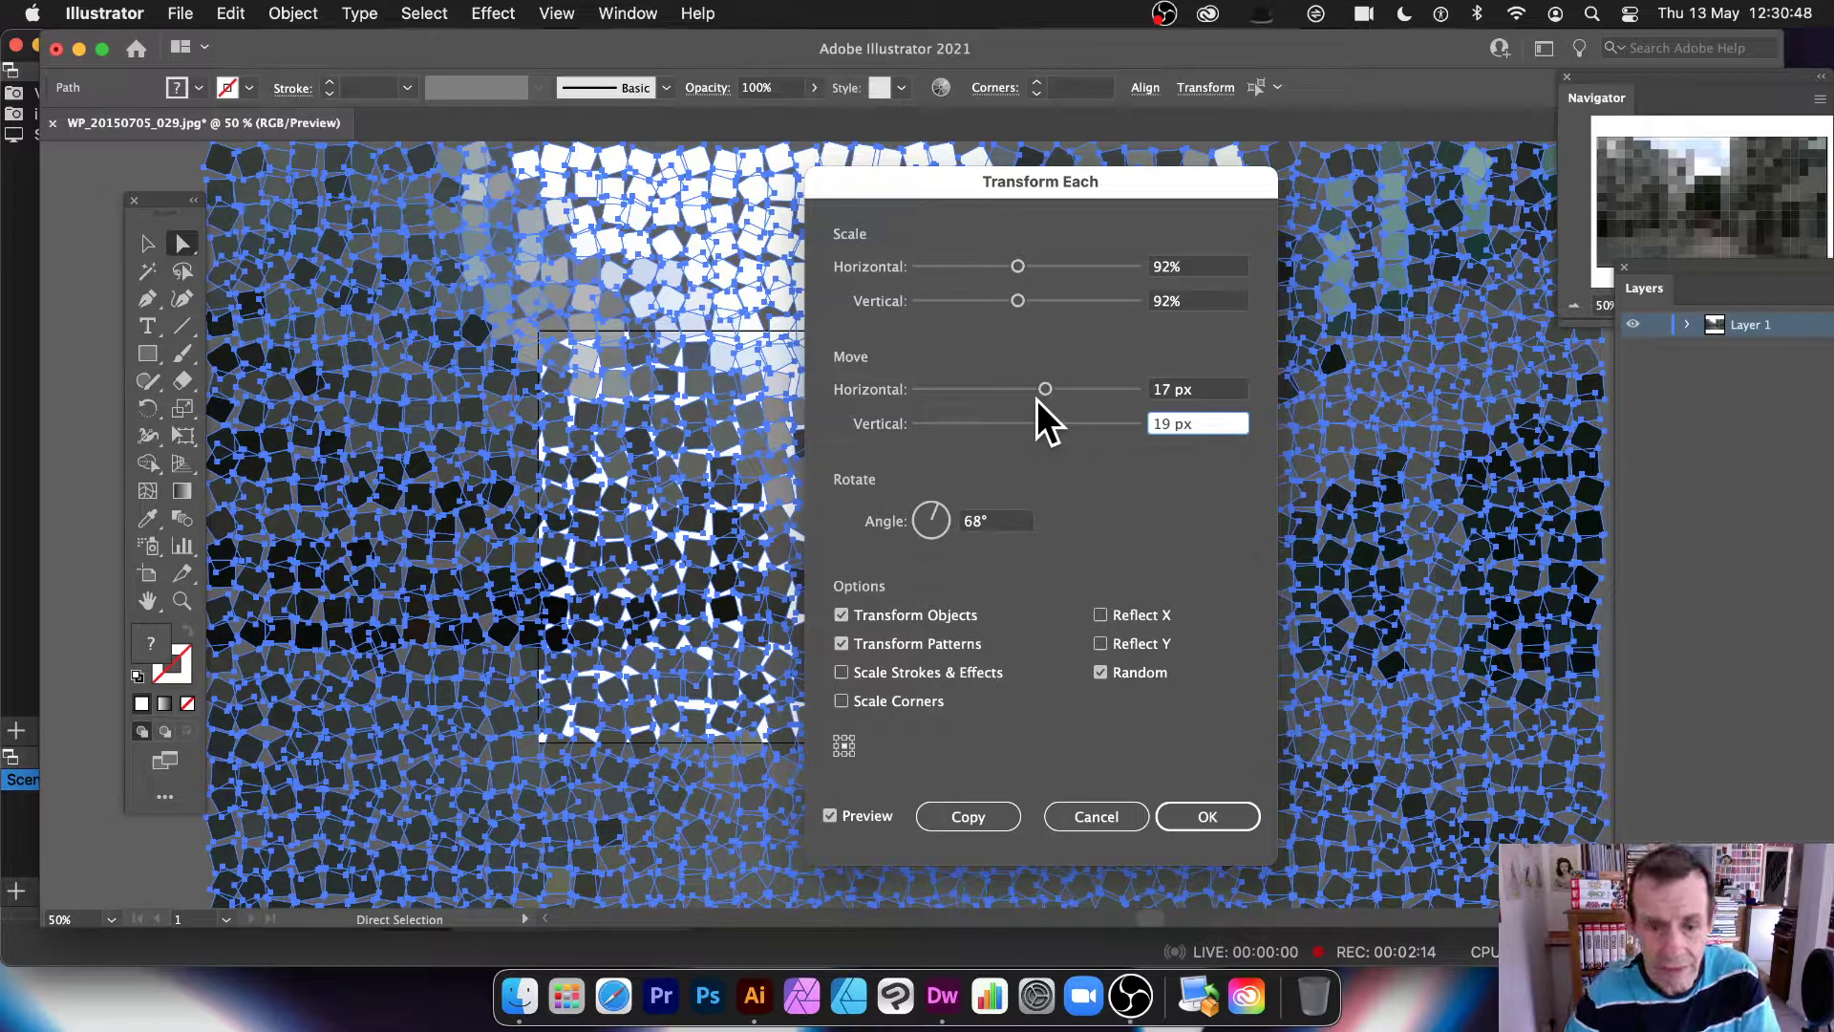
{"action": "left_click", "coordinate": [1218, 812]}
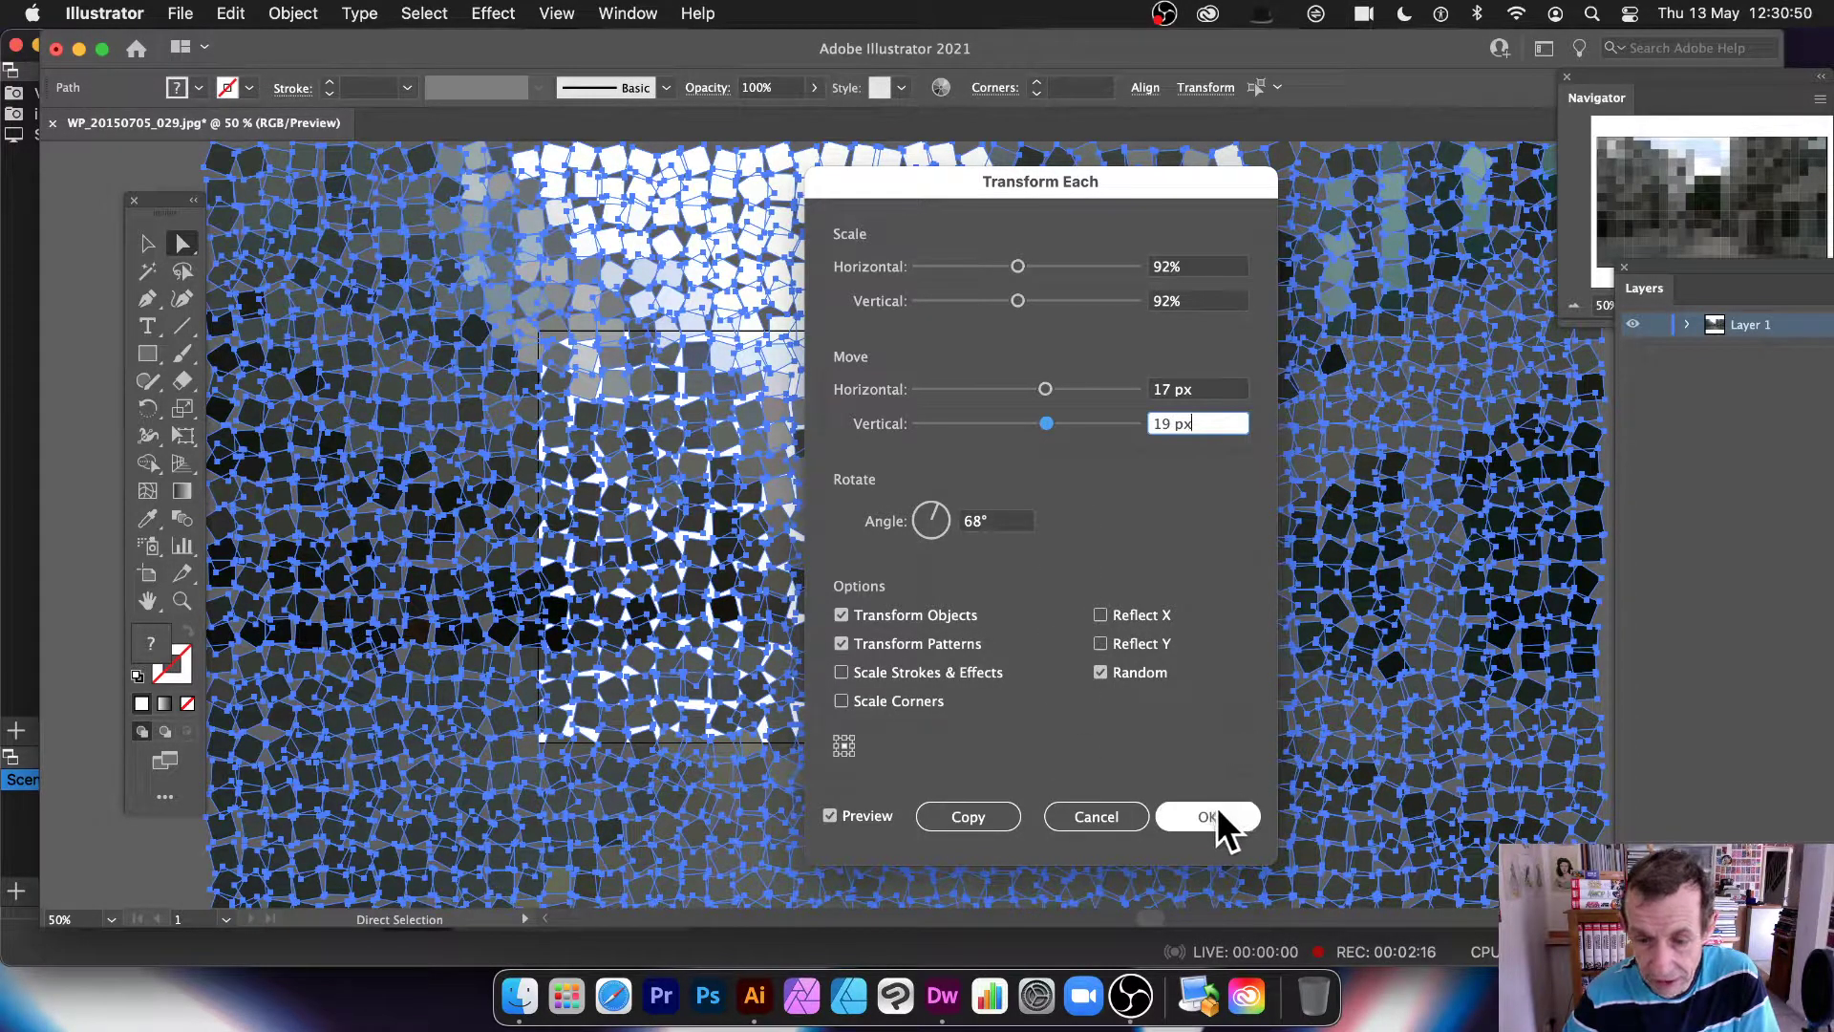
{"action": "left_click", "coordinate": [1240, 816]}
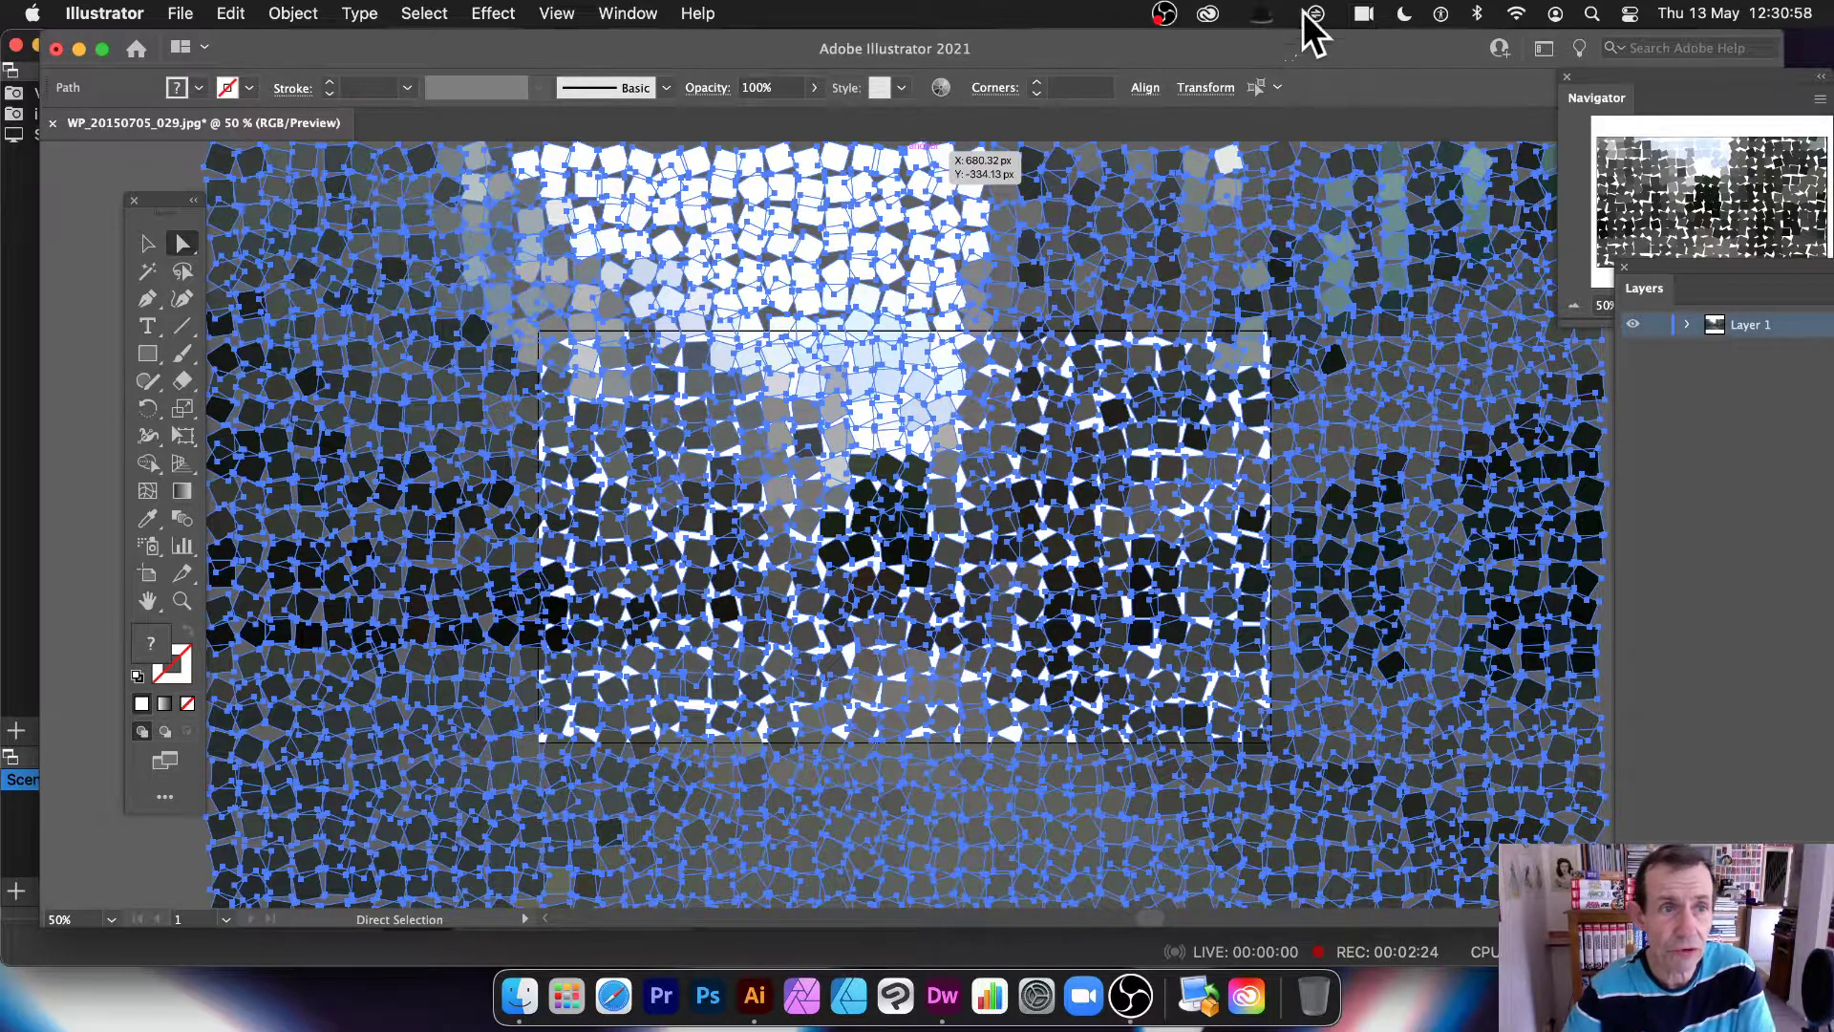
Step: Round the corners of all tiles into dots with a corner radius of 70, and deselect them
{"action": "left_click", "coordinate": [1008, 91]}
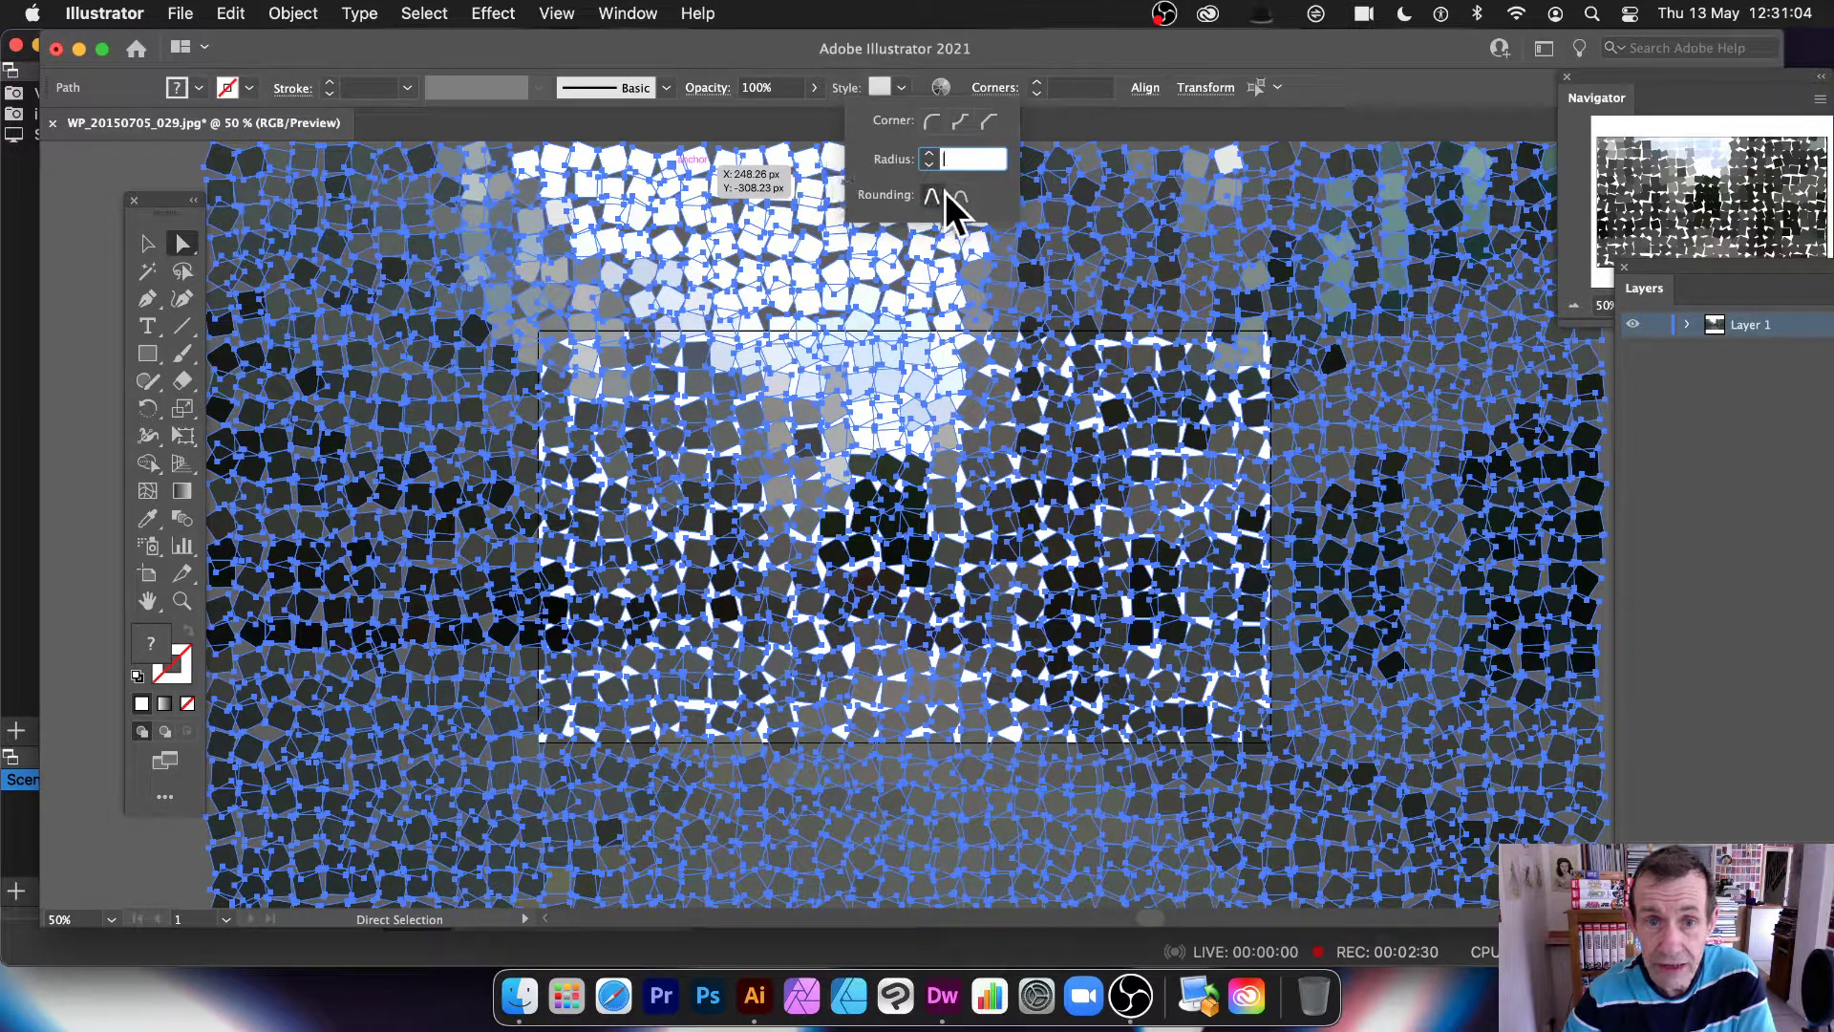
{"action": "left_click", "coordinate": [1069, 88]}
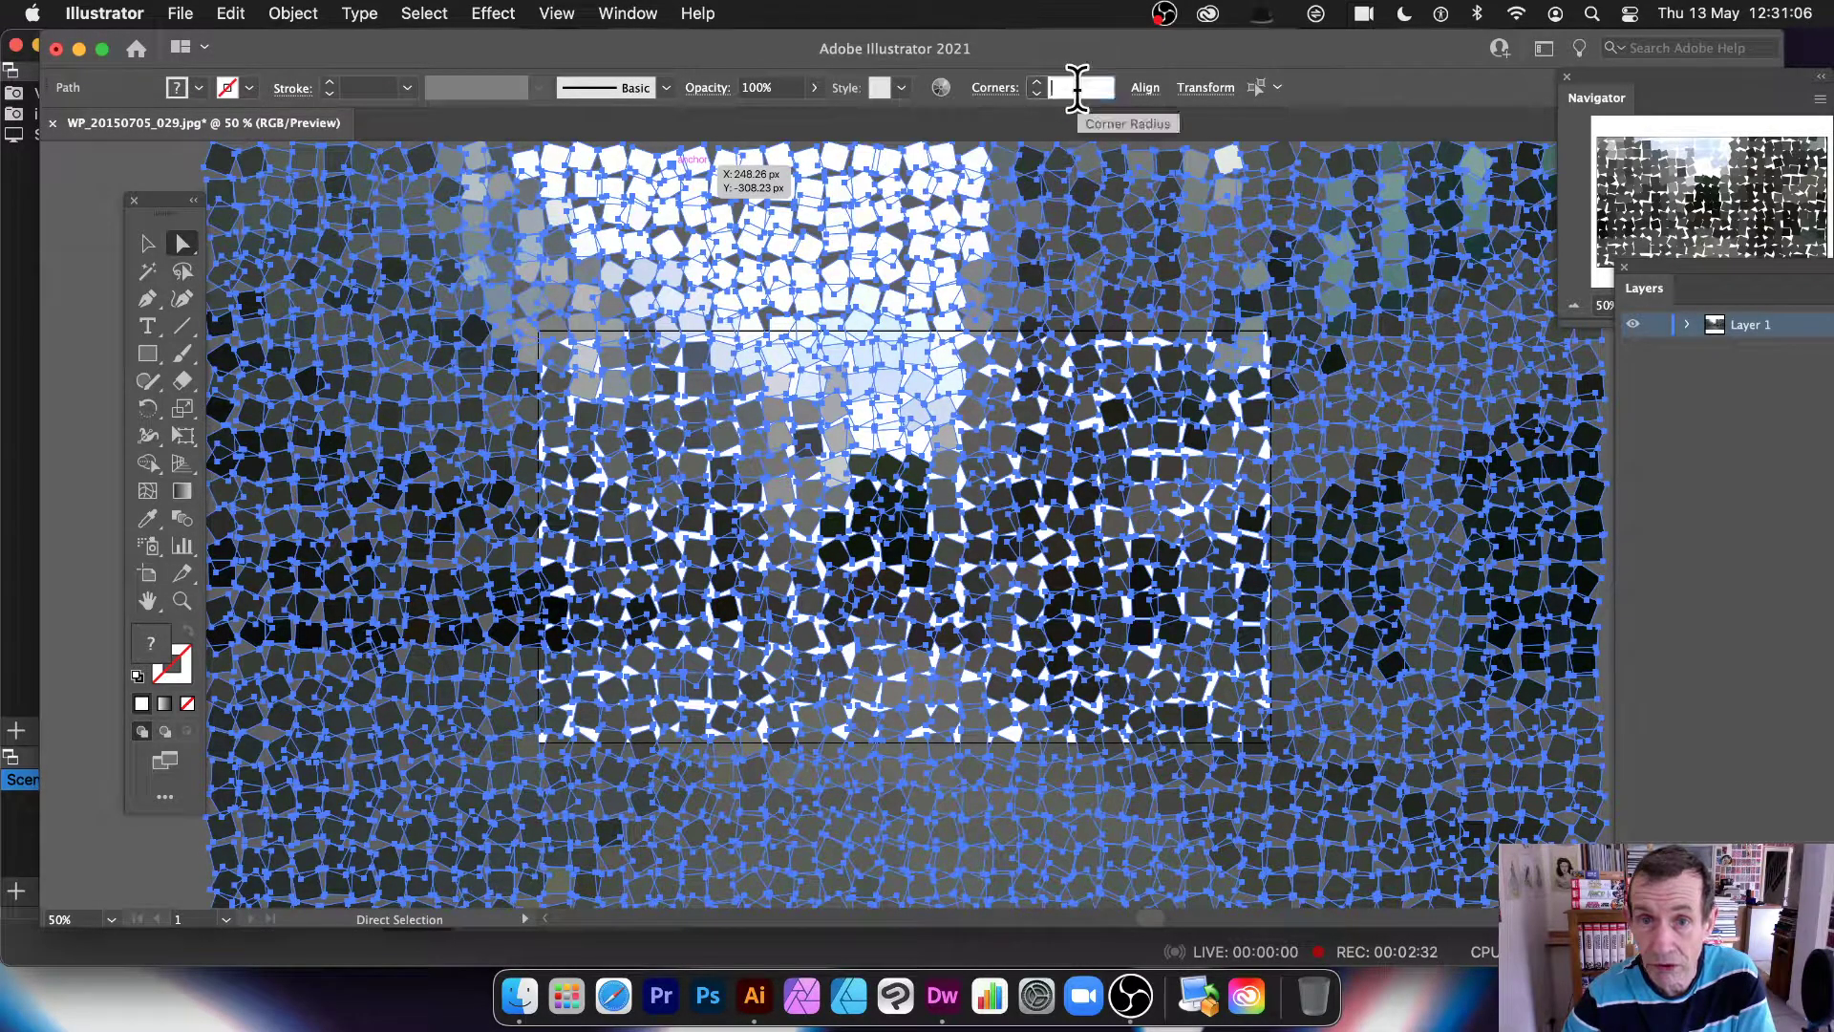
{"action": "type", "text": "70"}
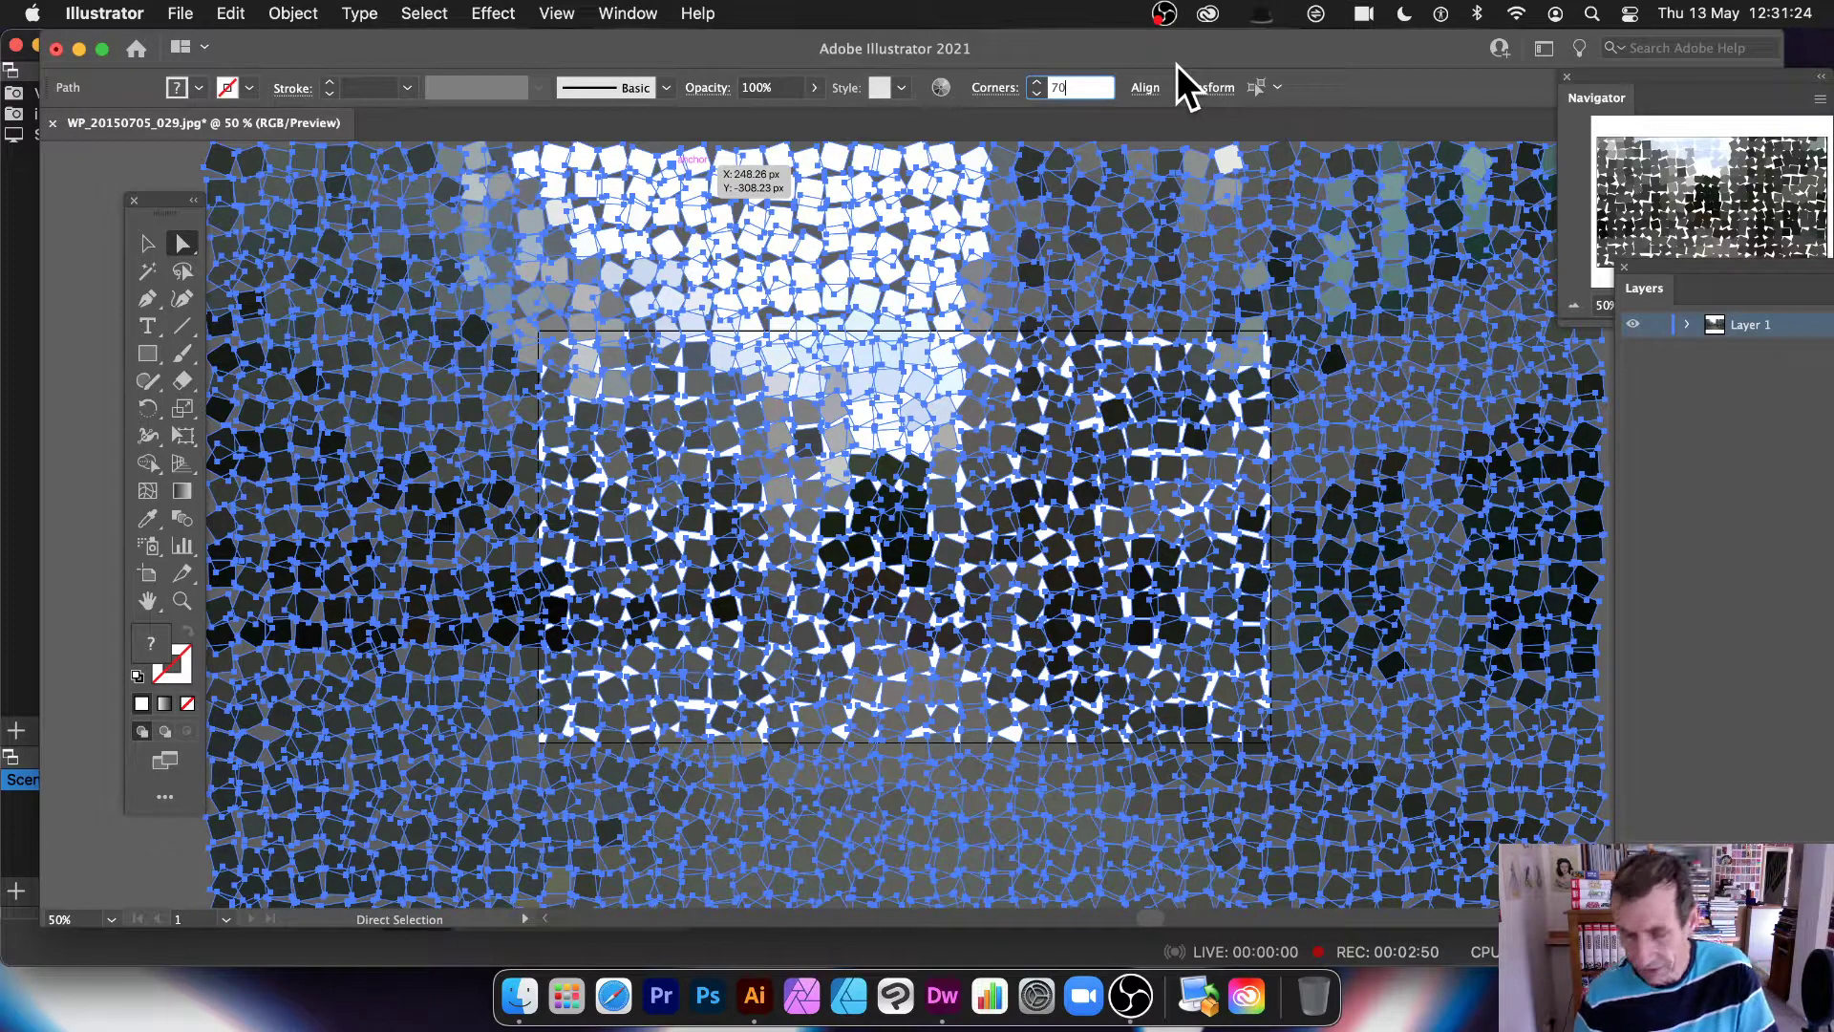
{"action": "key", "text": "Return"}
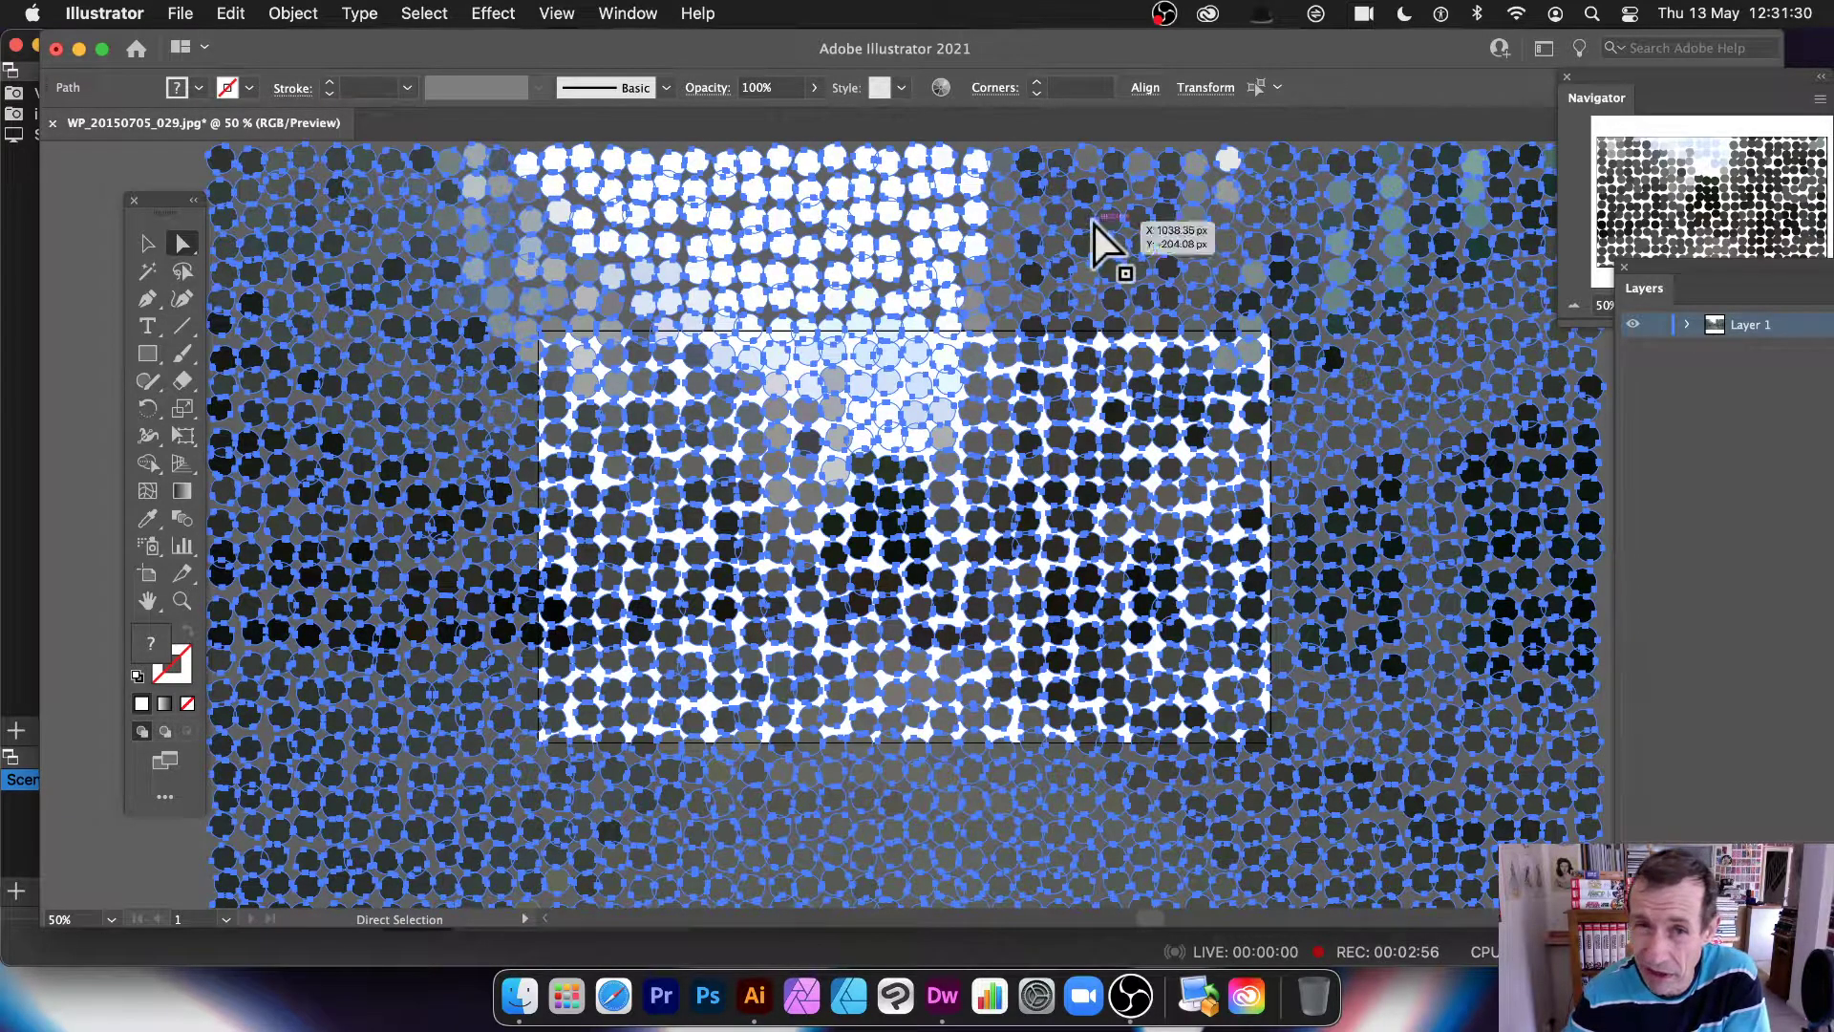
{"action": "left_click", "coordinate": [148, 245]}
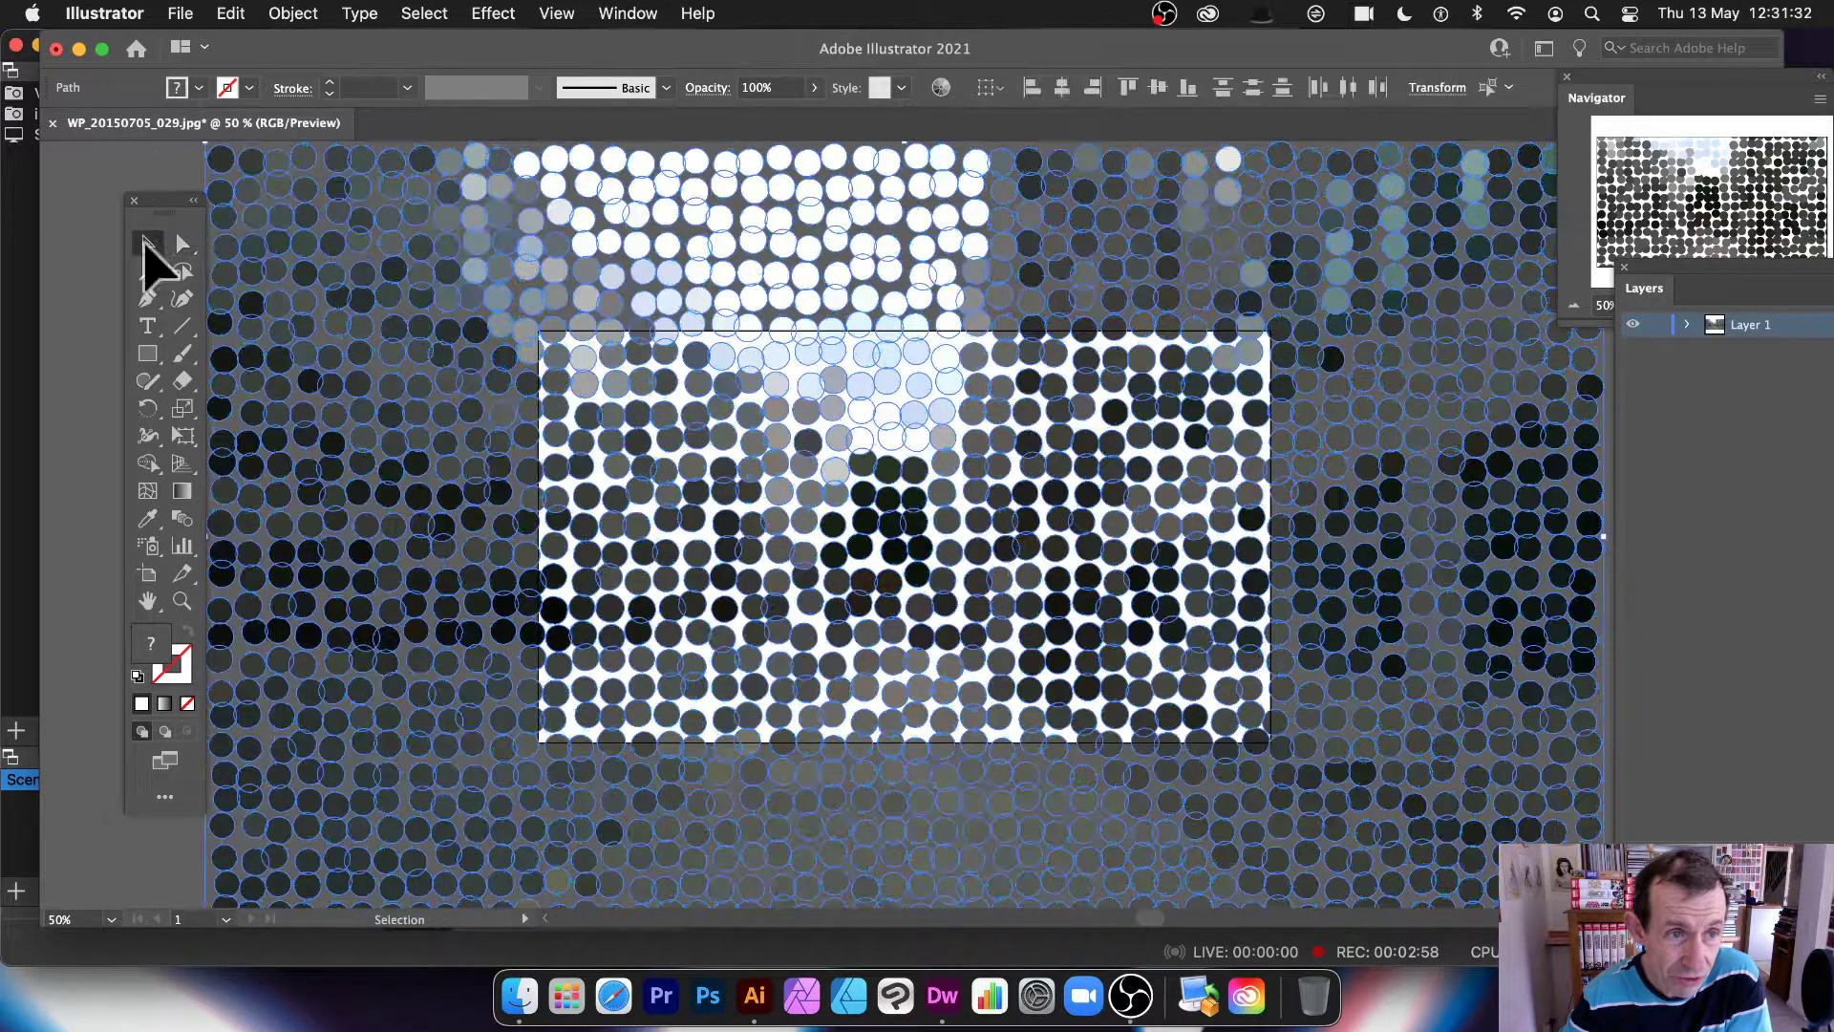
{"action": "left_click", "coordinate": [151, 175]}
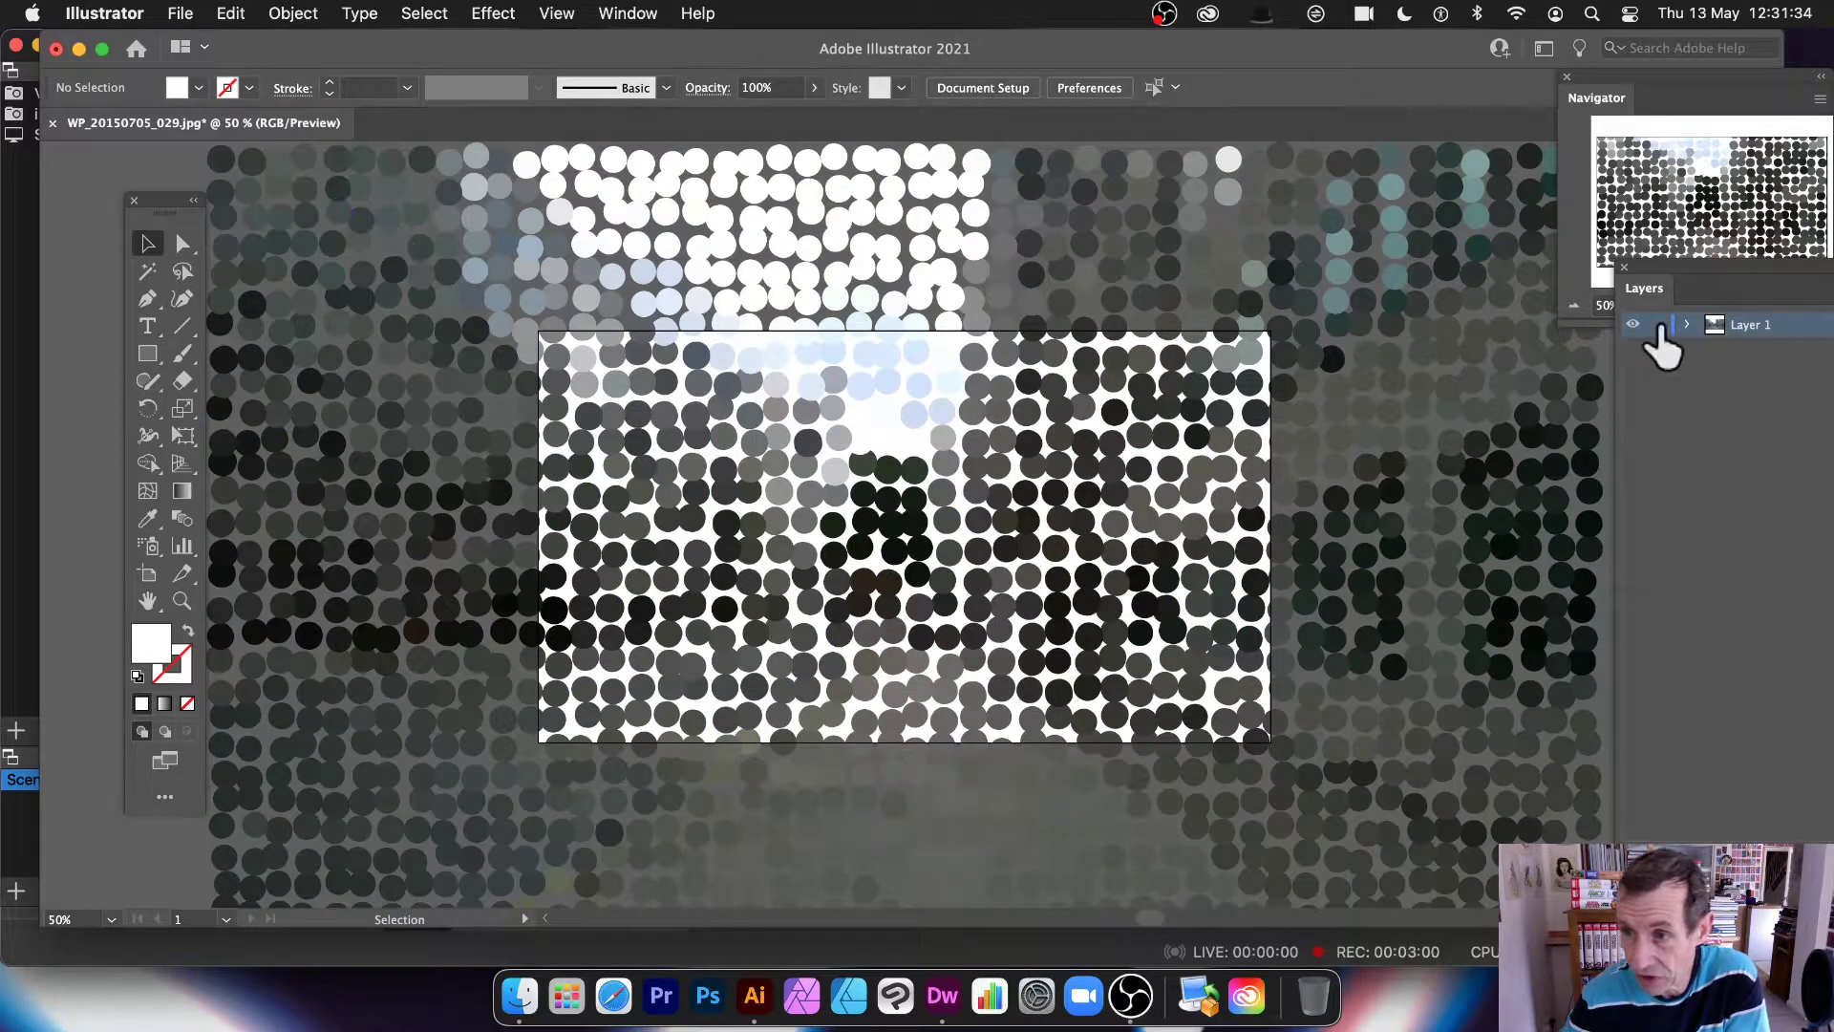
Step: Select all the dots and group them
{"action": "left_click", "coordinate": [1574, 164]}
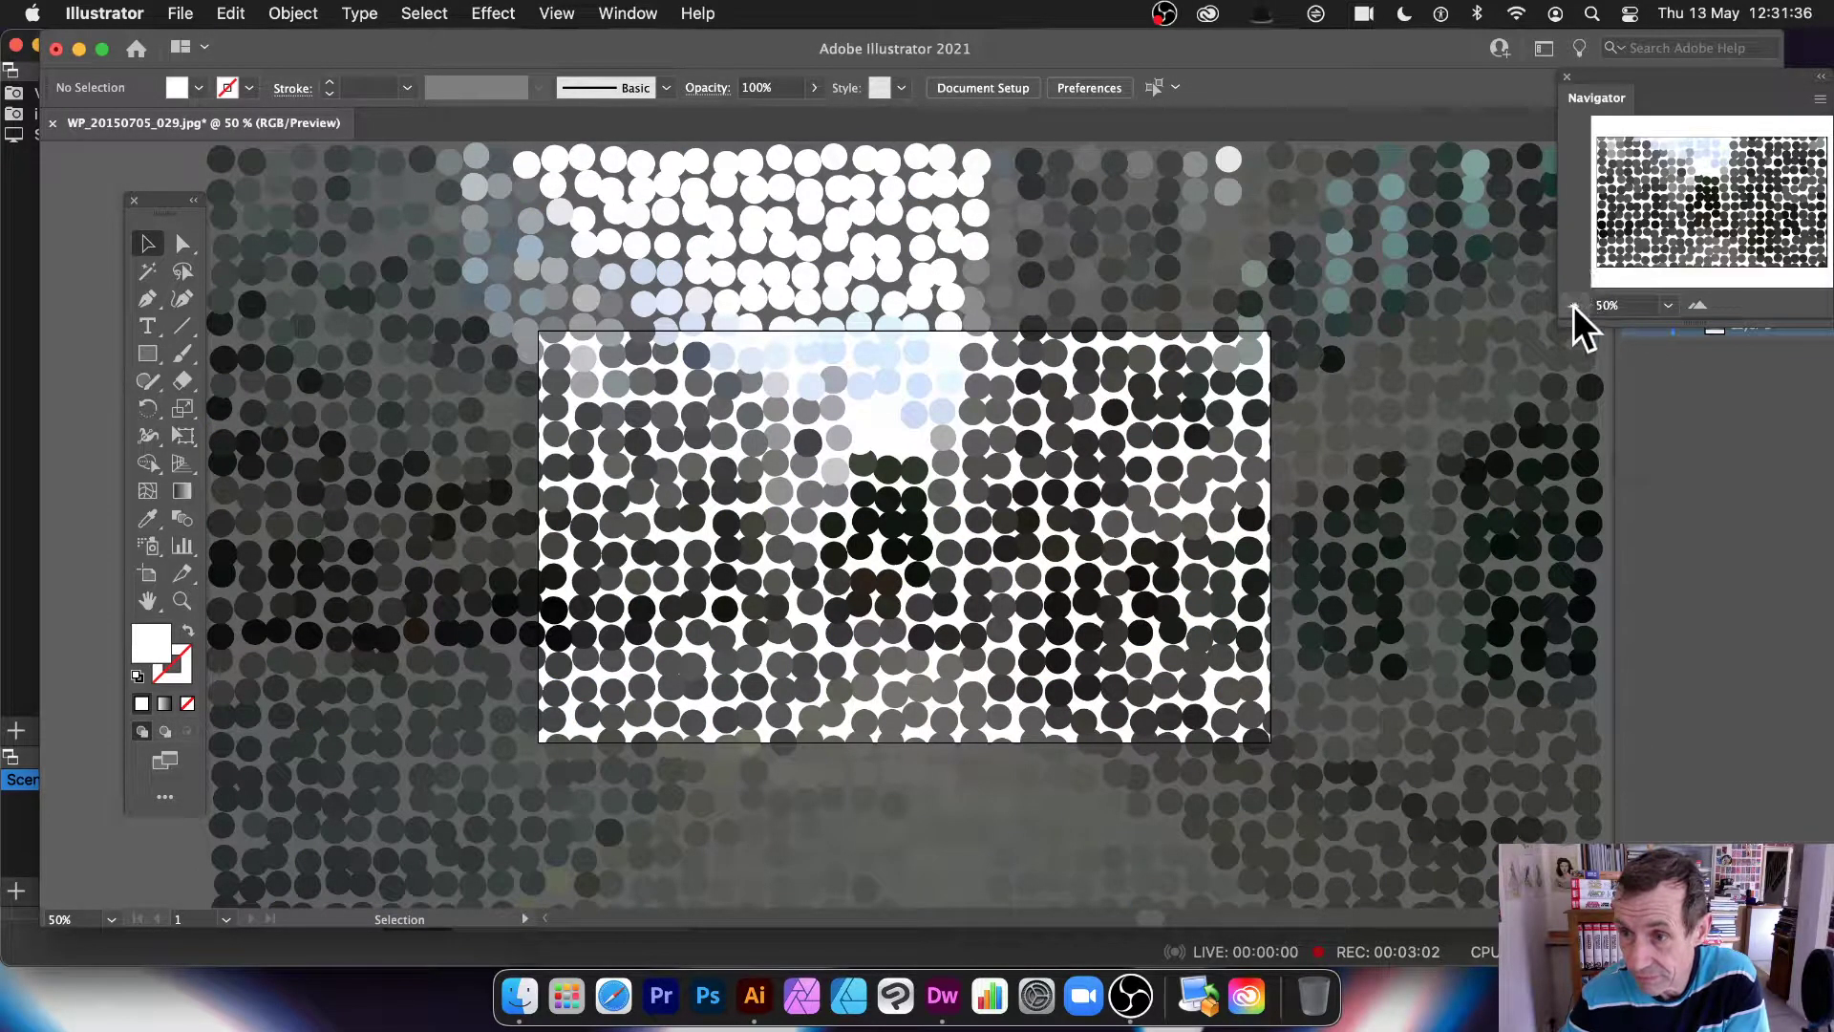
{"action": "left_click", "coordinate": [1574, 305]}
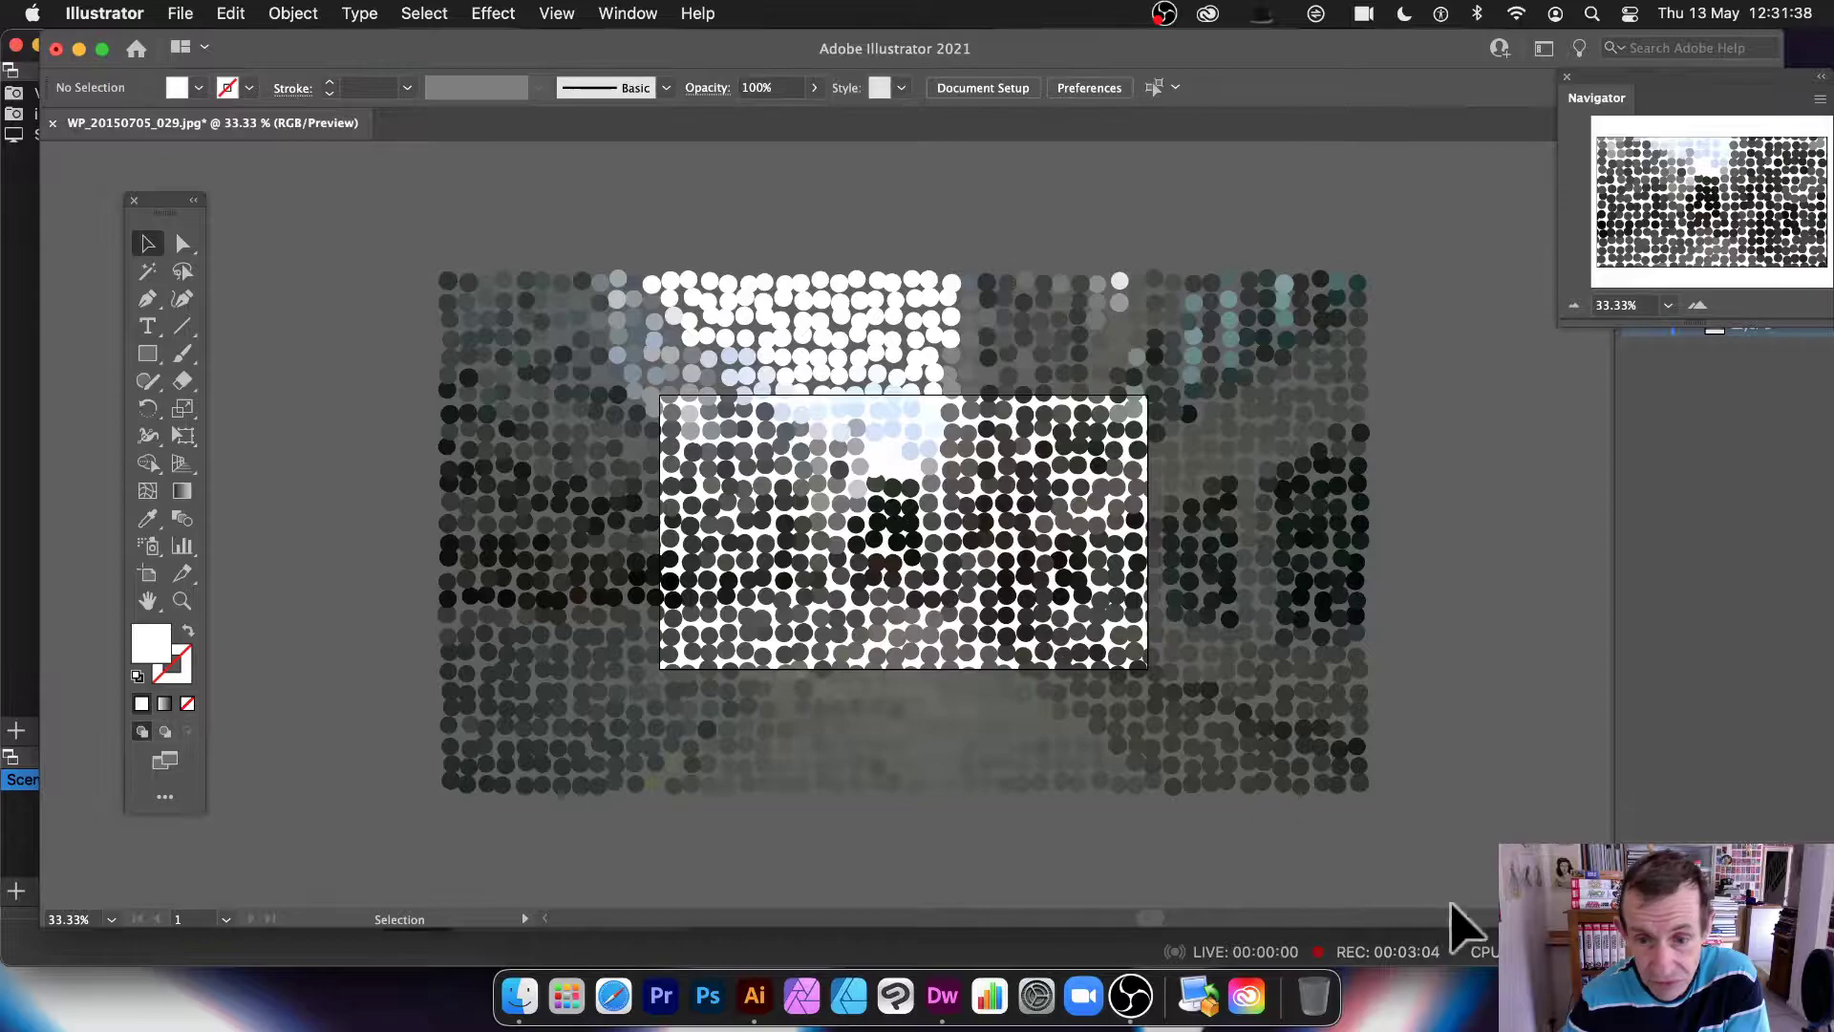
{"action": "scroll", "coordinate": [1338, 687], "scroll_direction": "down", "scroll_amount": 5}
{"action": "key", "text": "super+a"}
{"action": "scroll", "coordinate": [1452, 594], "scroll_direction": "up", "scroll_amount": 12}
{"action": "scroll", "coordinate": [1452, 595], "scroll_direction": "down", "scroll_amount": 5}
{"action": "scroll", "coordinate": [1452, 614], "scroll_direction": "down", "scroll_amount": 5}
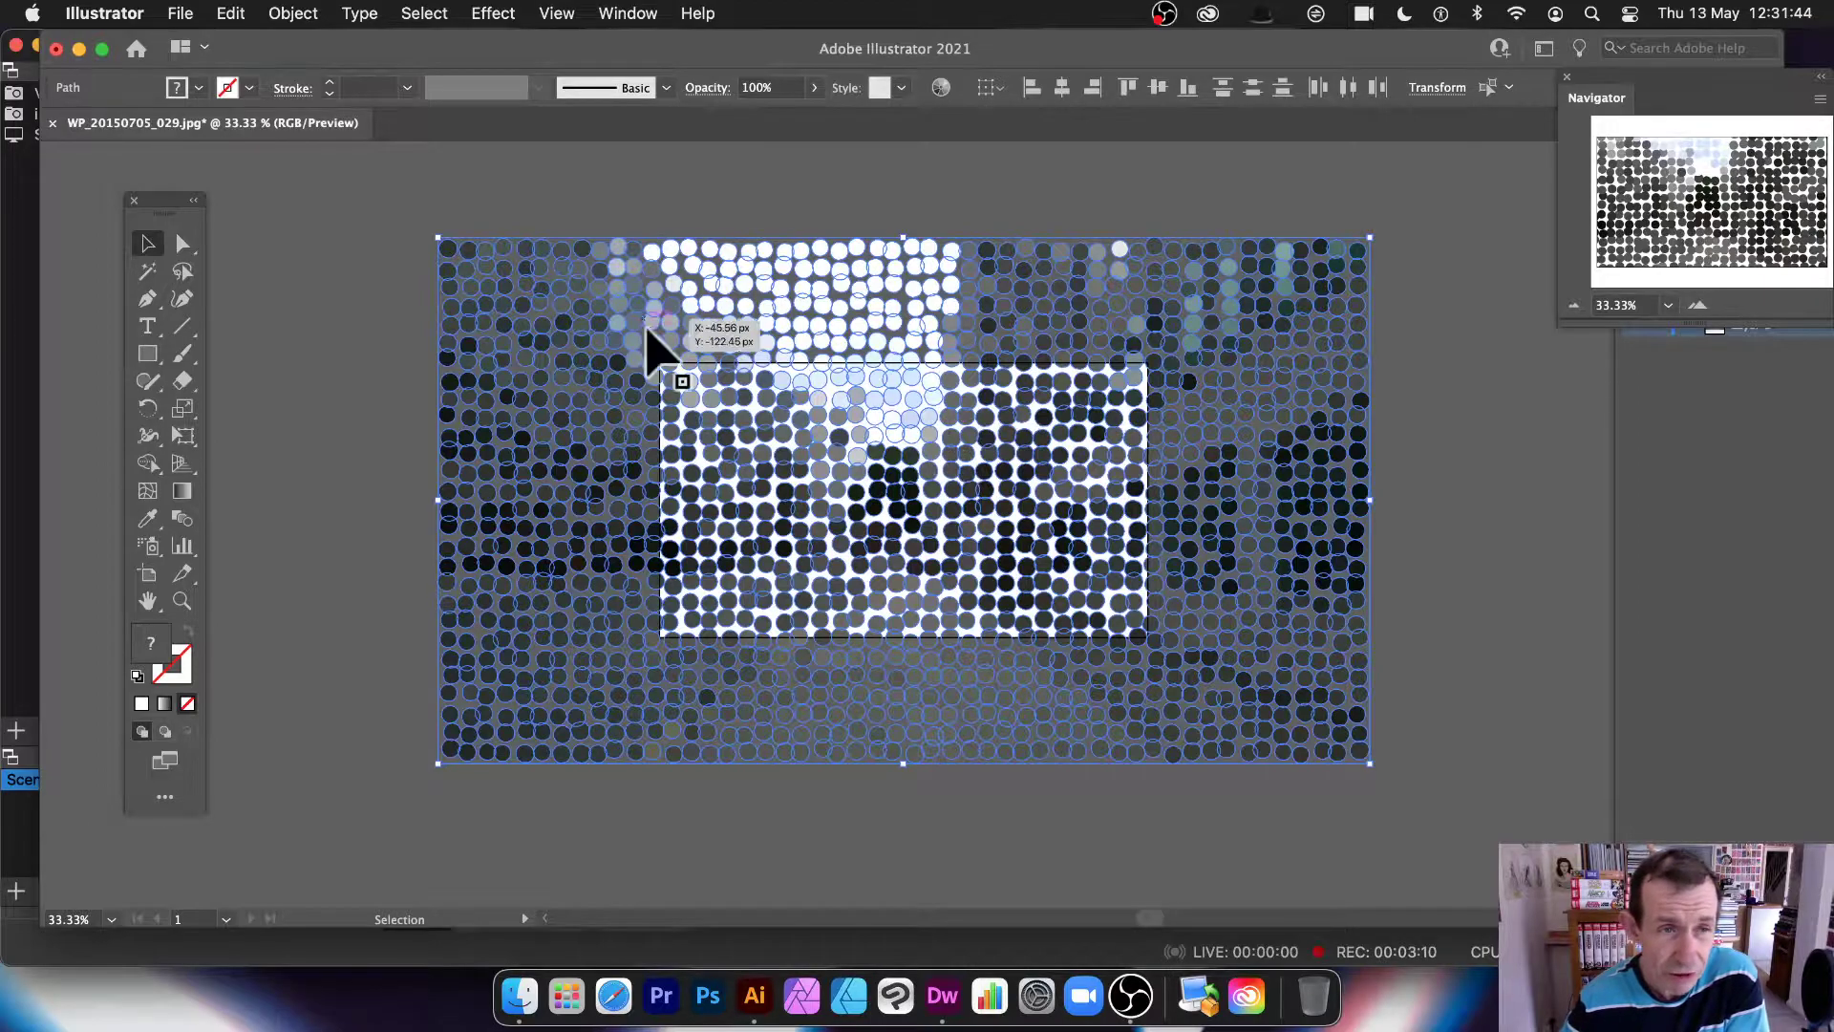
{"action": "left_click", "coordinate": [299, 10]}
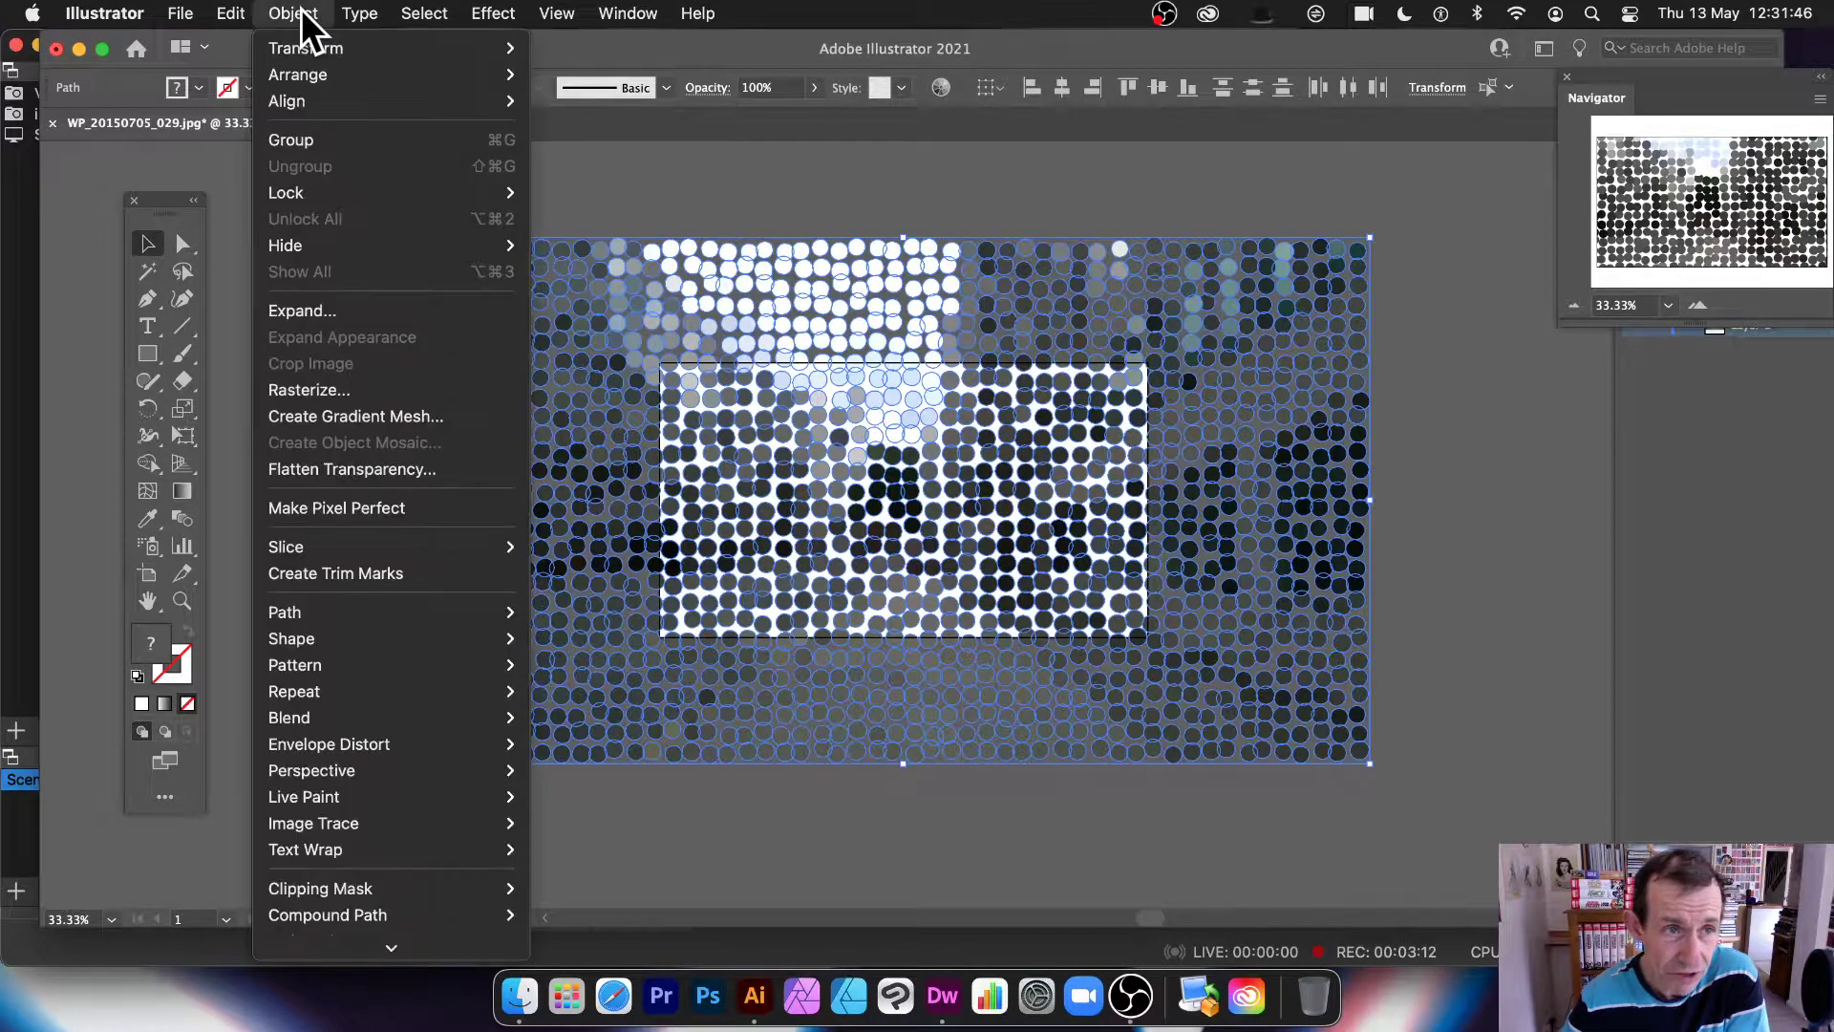
{"action": "left_click", "coordinate": [335, 146]}
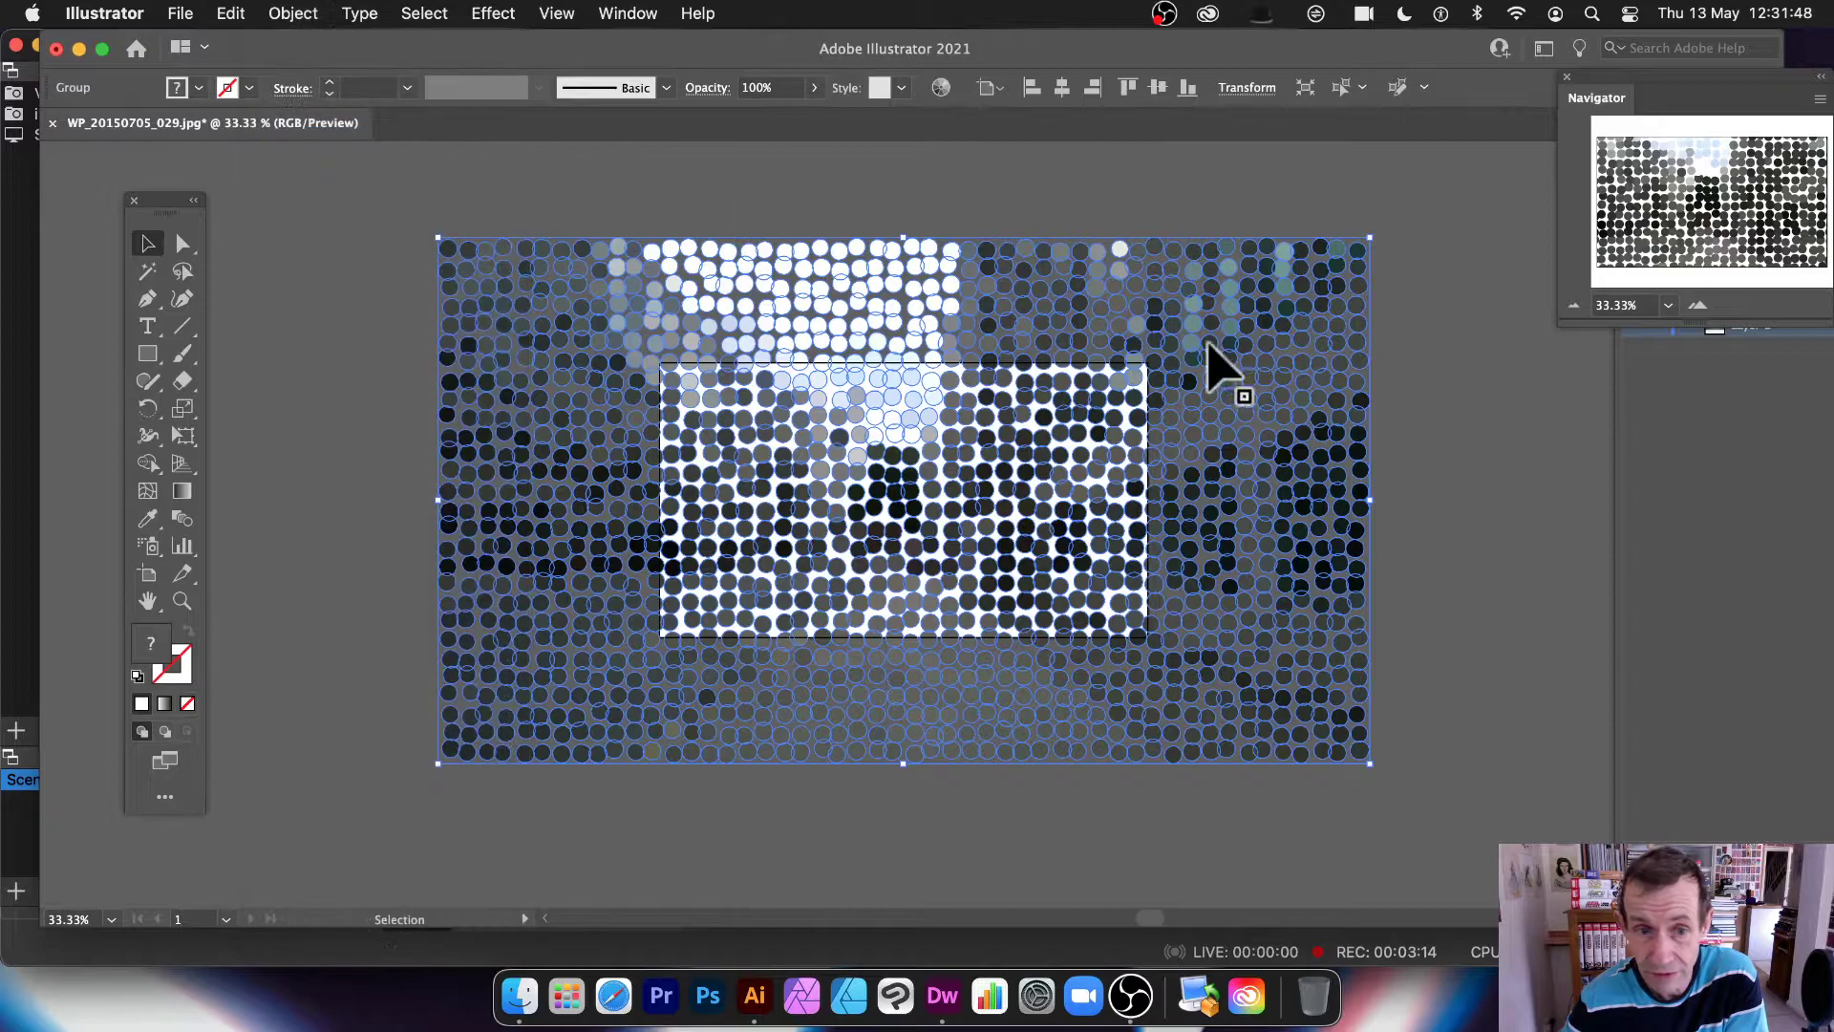
{"action": "left_click", "coordinate": [287, 9]}
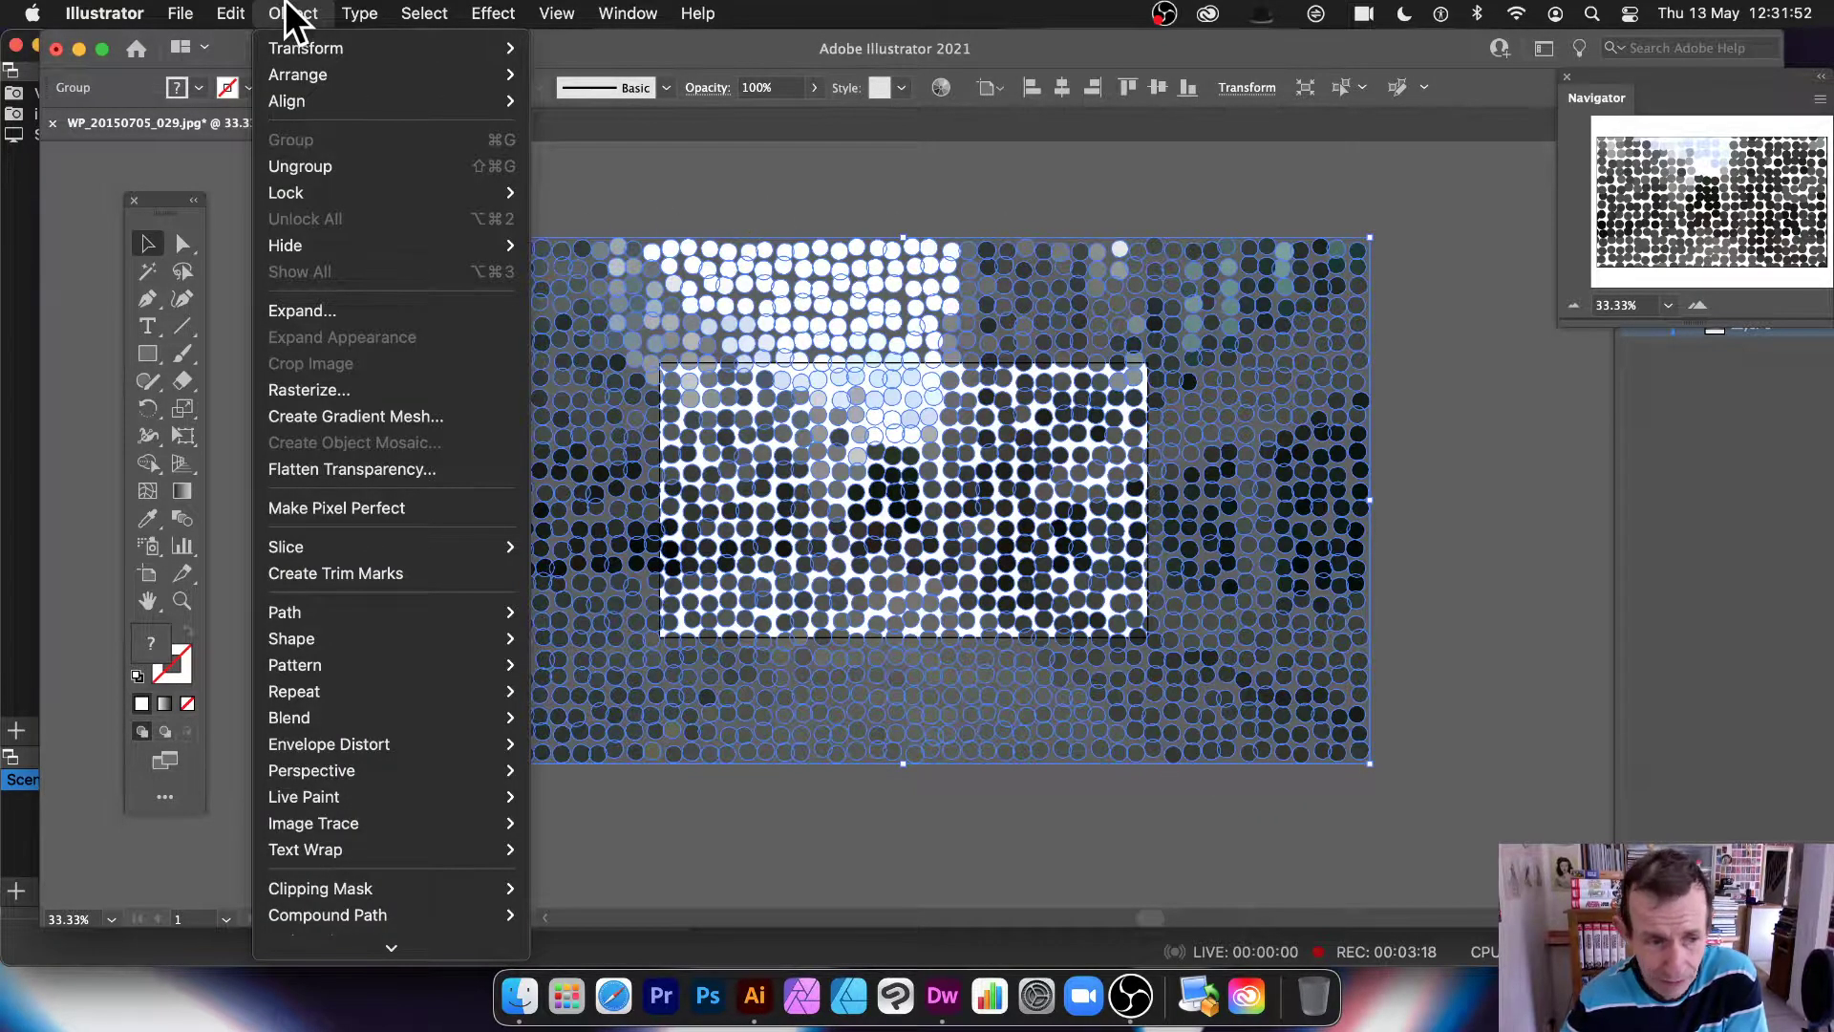
{"action": "left_click", "coordinate": [1190, 187]}
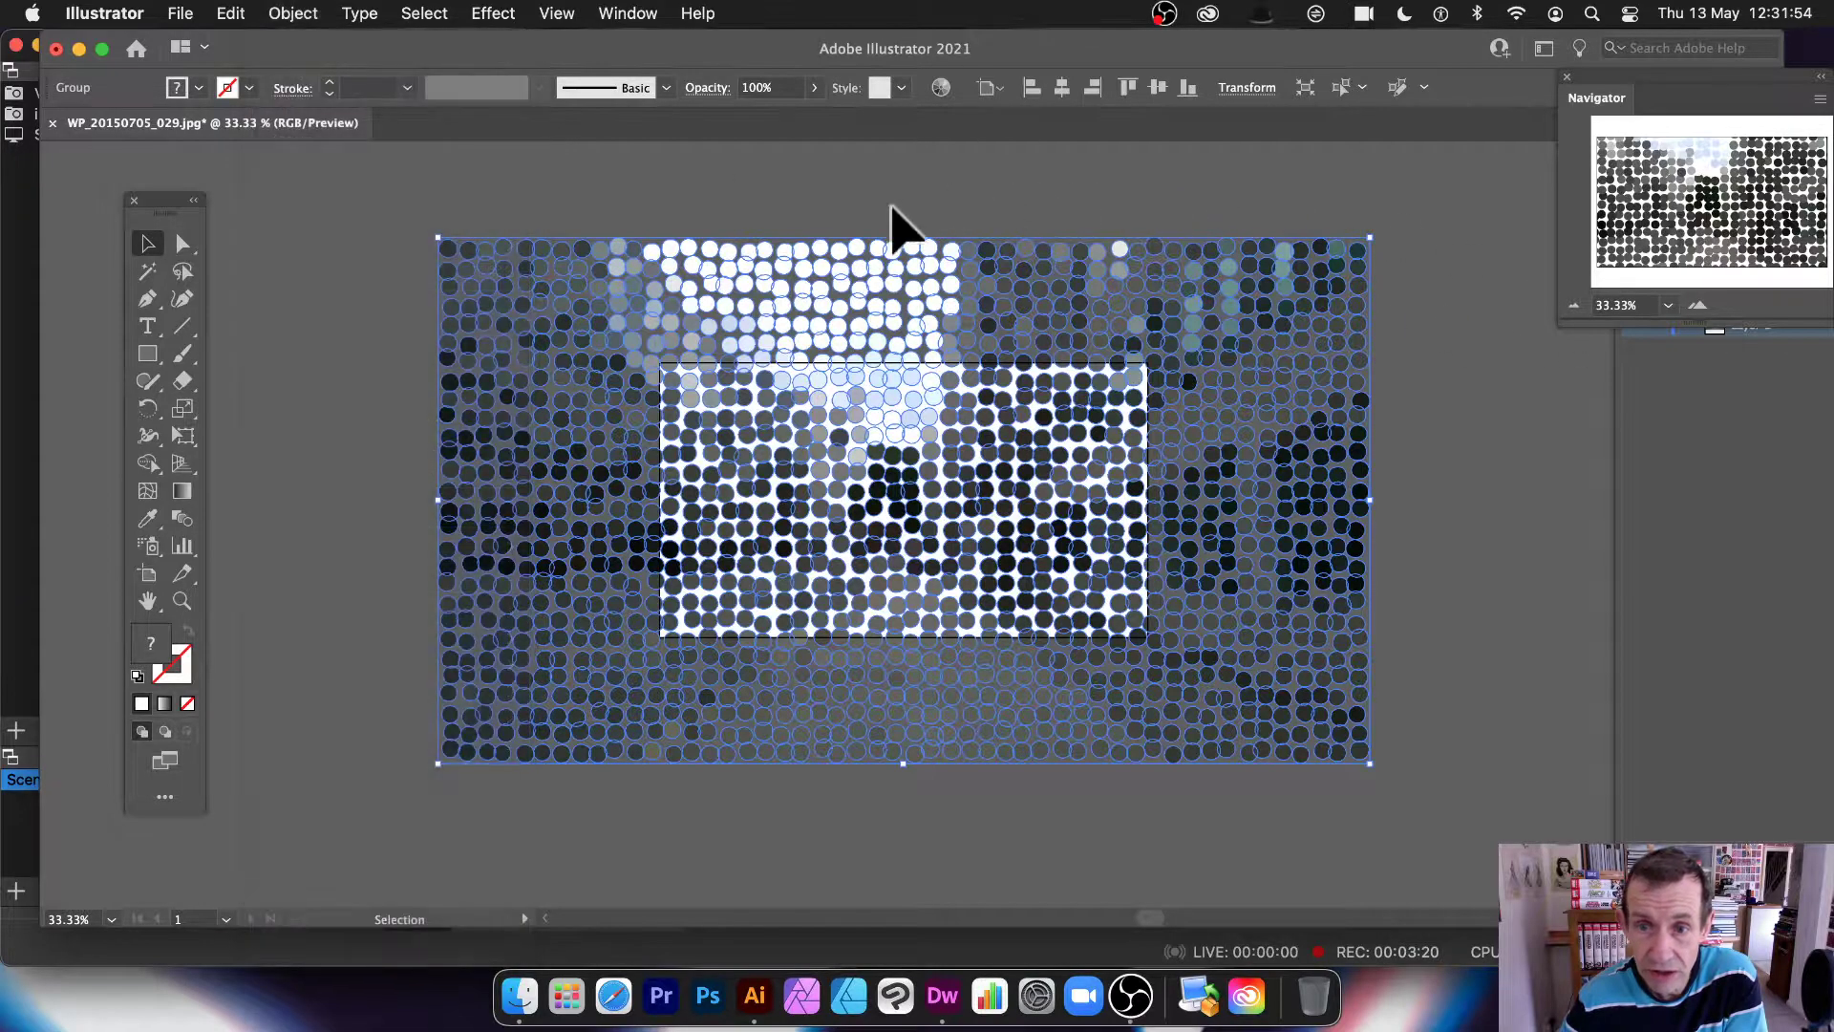
Step: Draw a rectangle about 2747 by 1558 px covering the whole dot artwork and send it to the back
{"action": "left_click", "coordinate": [149, 353]}
{"action": "left_click_drag", "start_coordinate": [418, 222], "coordinate": [1400, 779]}
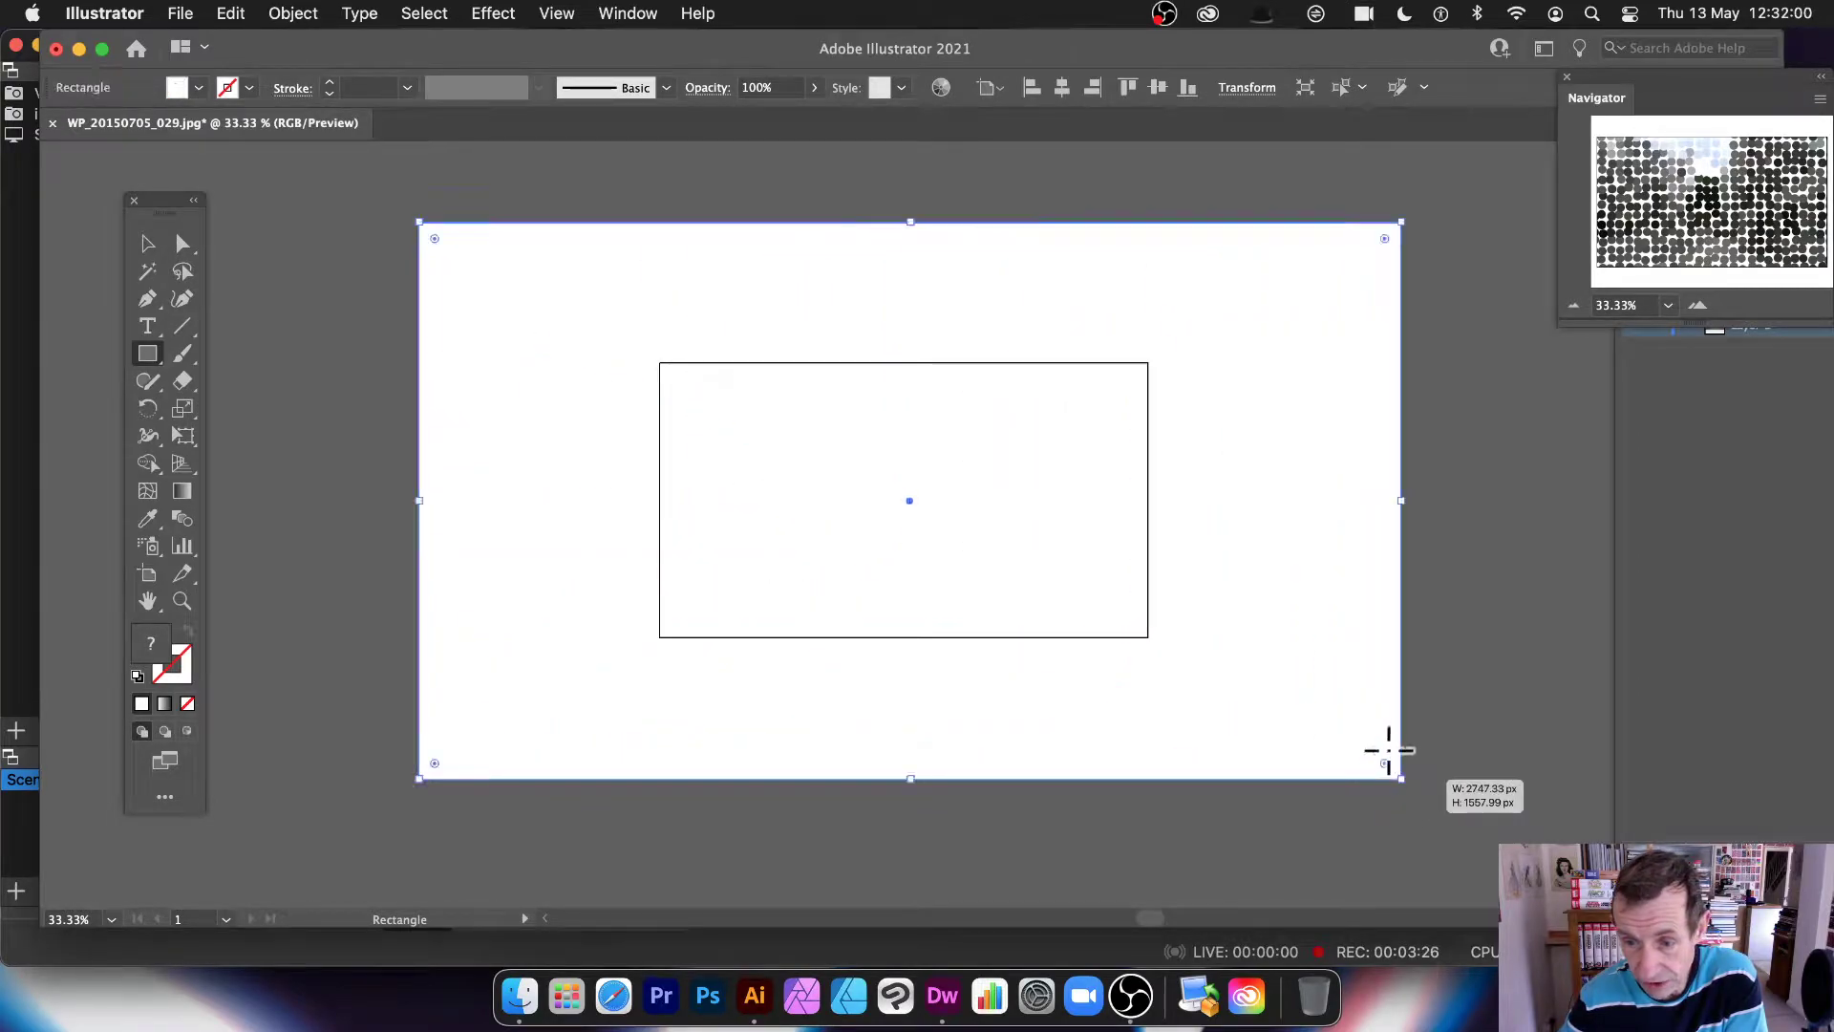
{"action": "right_click", "coordinate": [1020, 366]}
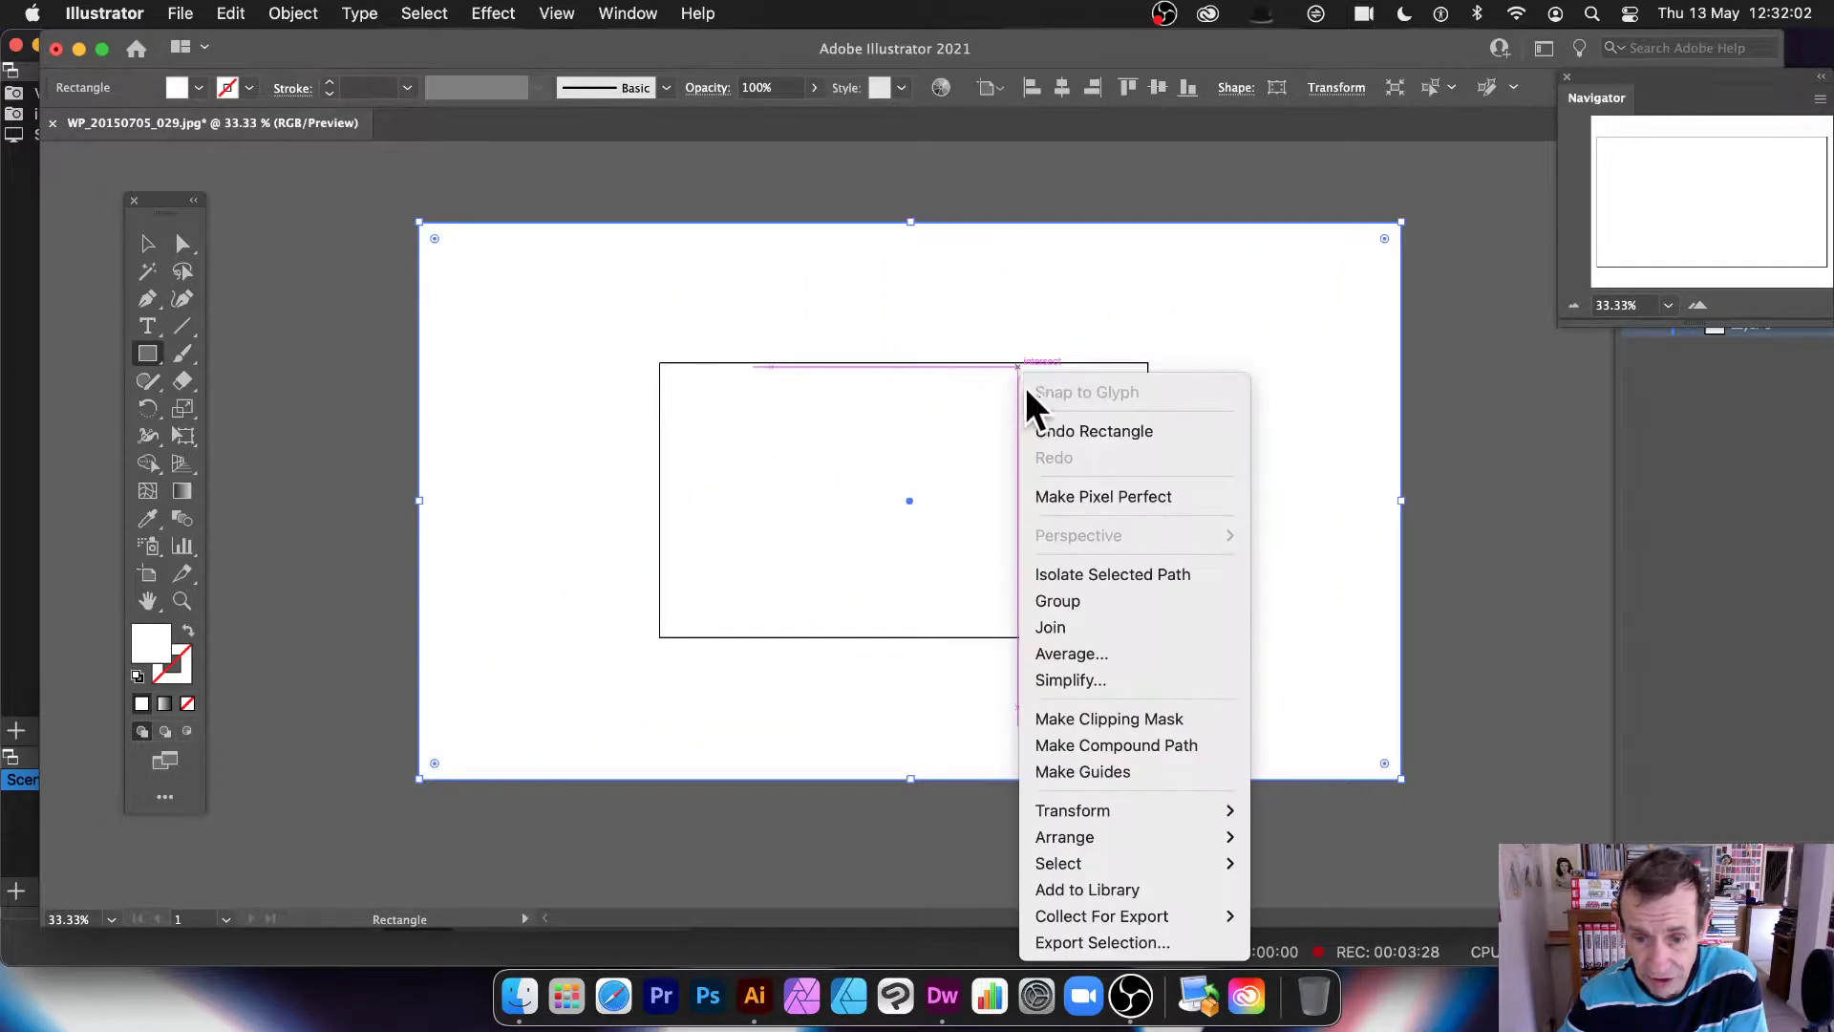
{"action": "mouse_move", "coordinate": [1103, 839]}
{"action": "left_click", "coordinate": [1340, 903]}
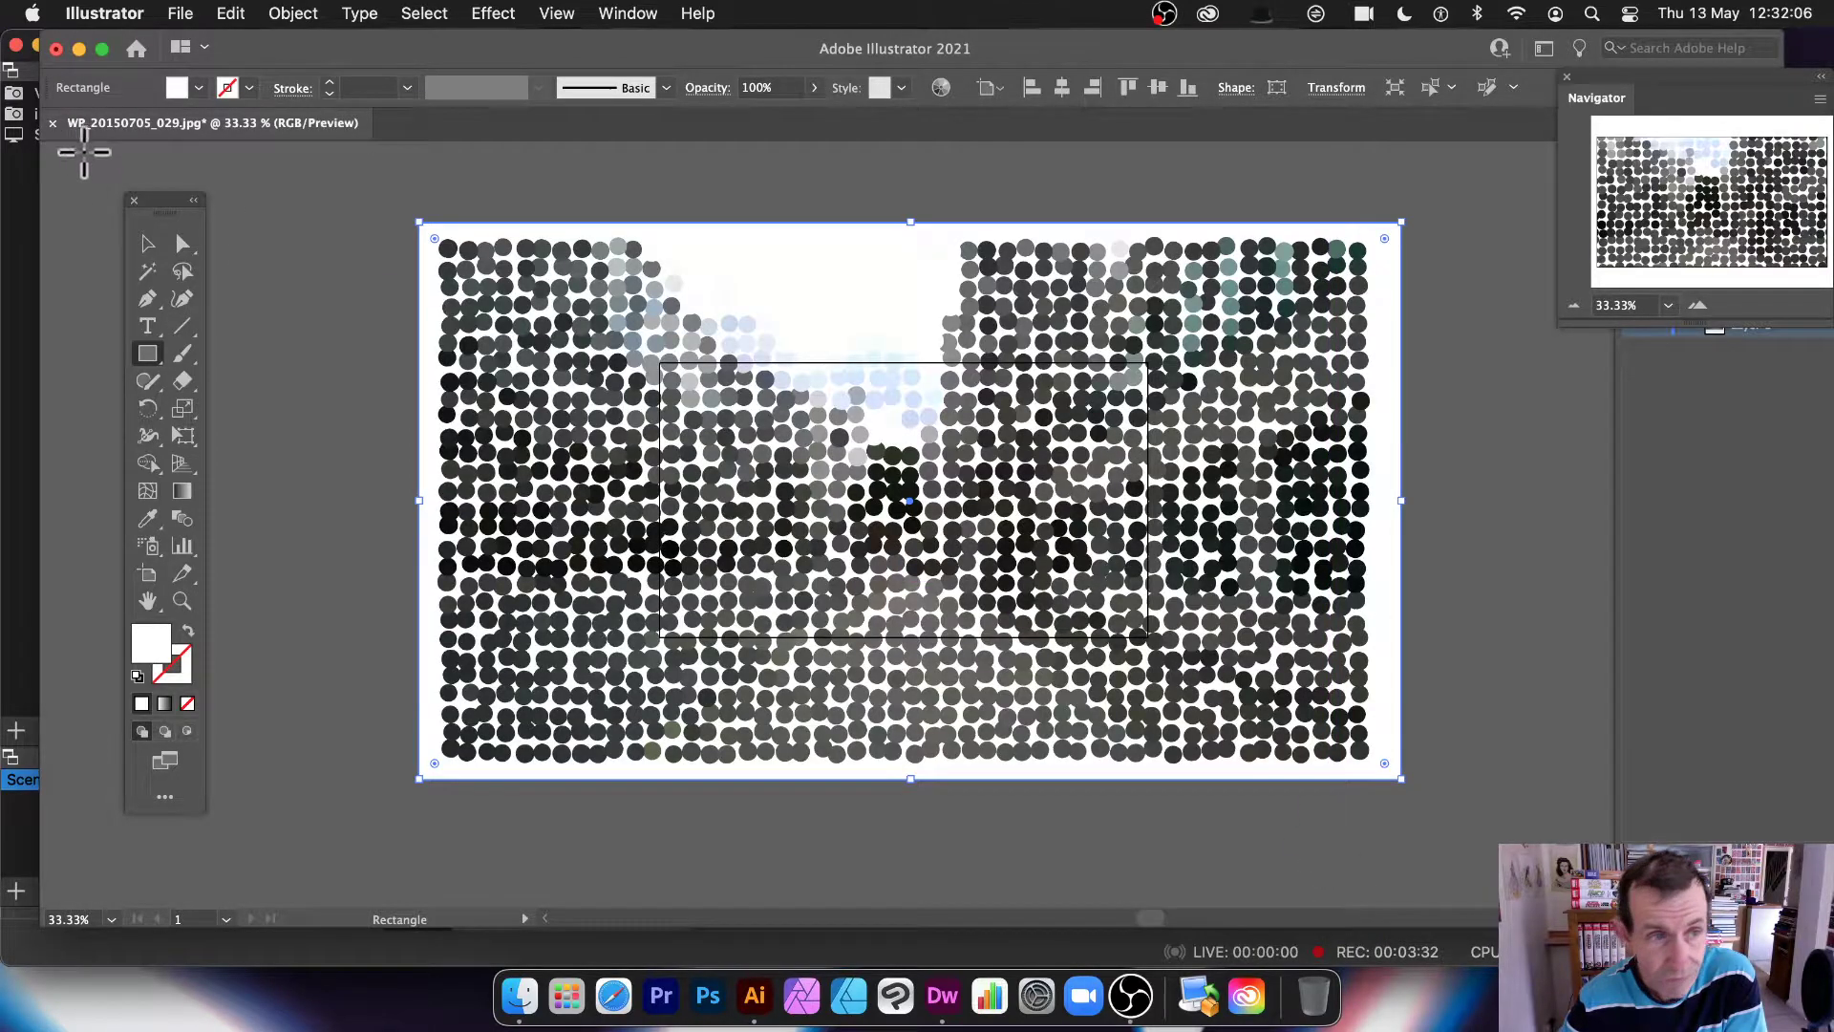
Step: Fill the background rectangle with a fully saturated bright green, hue 88°, and deselect it
{"action": "left_click", "coordinate": [147, 242]}
{"action": "left_click", "coordinate": [387, 256]}
{"action": "left_click", "coordinate": [426, 260]}
{"action": "double_click", "coordinate": [151, 633]}
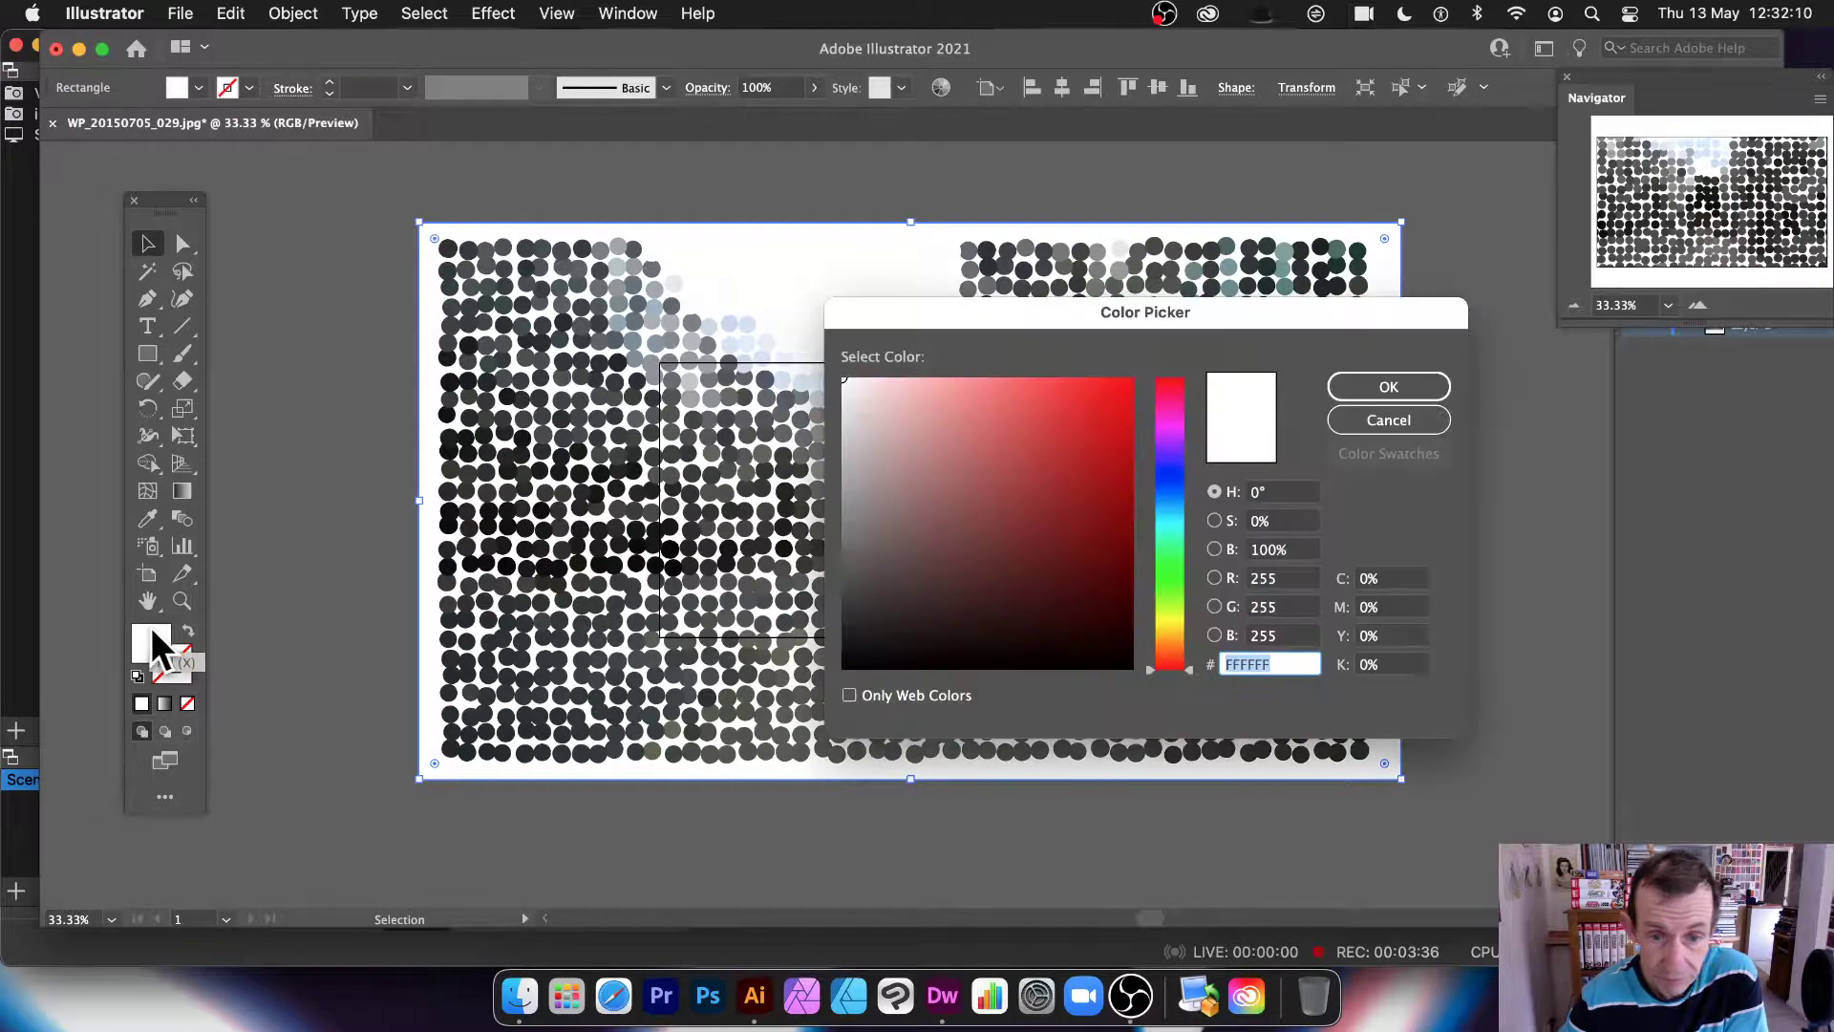
{"action": "left_click", "coordinate": [1171, 597]}
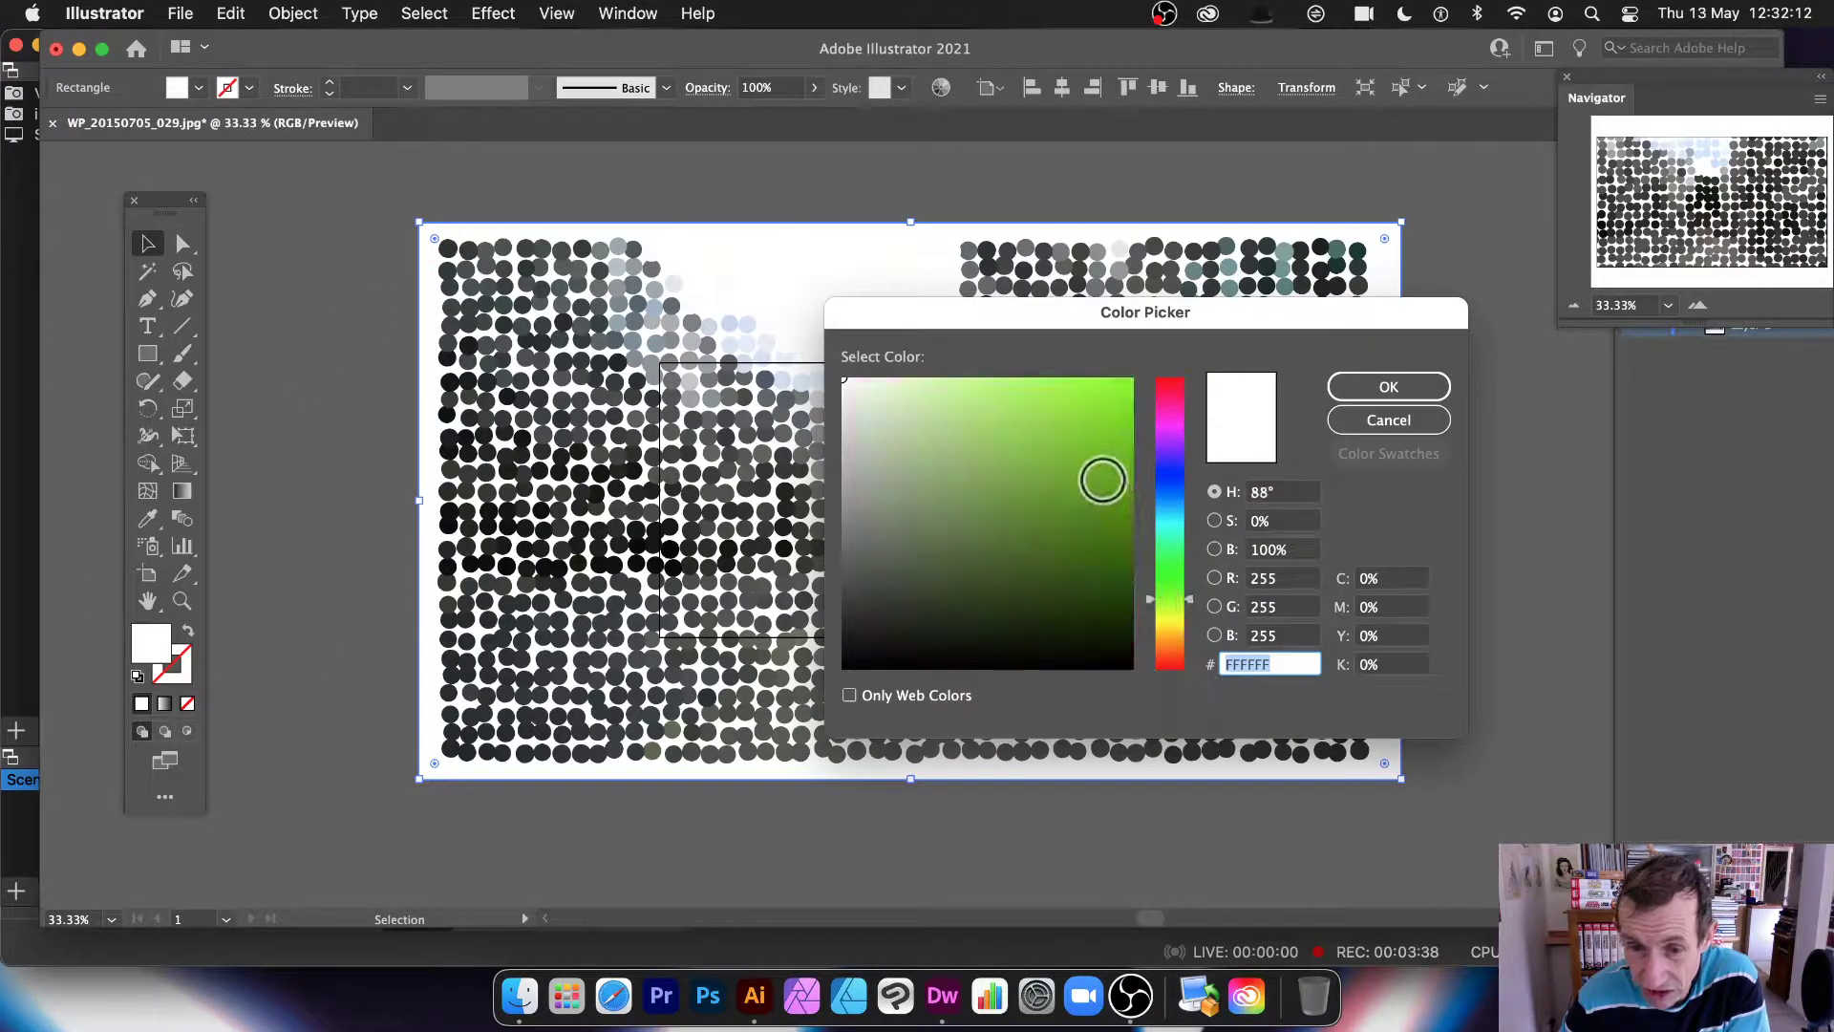
{"action": "left_click_drag", "start_coordinate": [1101, 483], "coordinate": [1134, 370]}
{"action": "left_click", "coordinate": [1413, 388]}
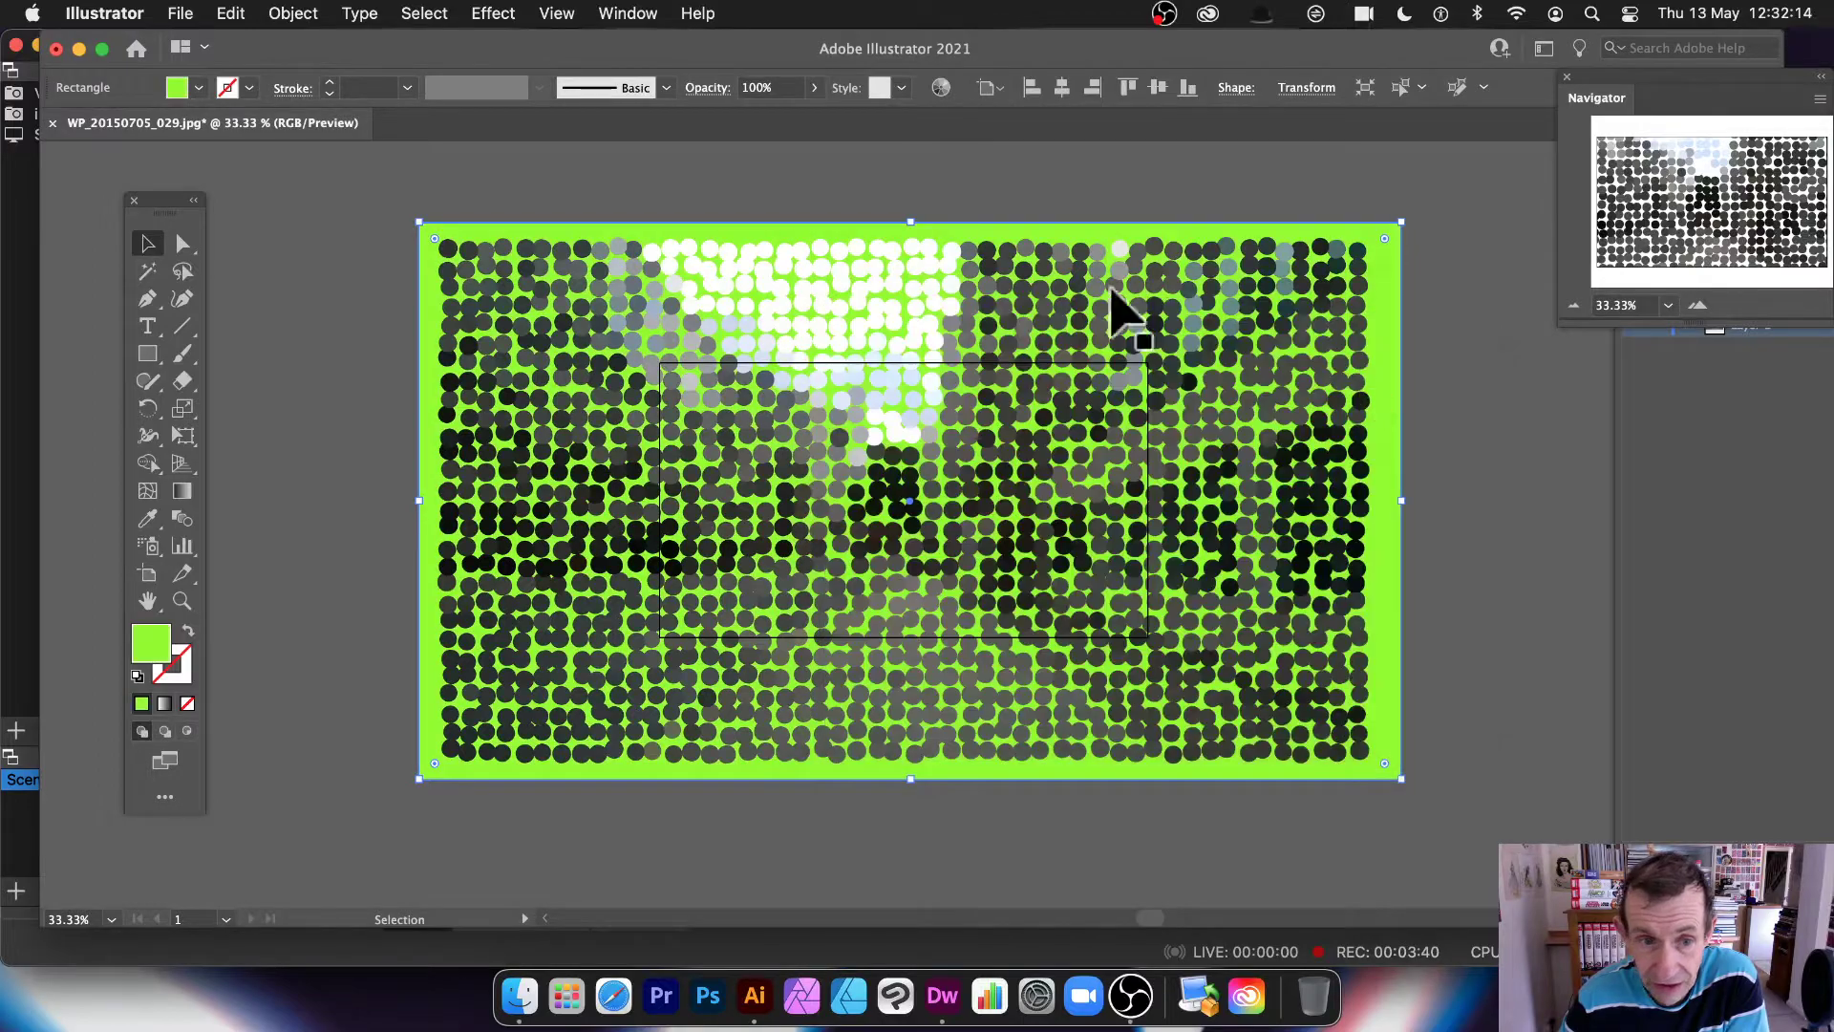
{"action": "left_click", "coordinate": [256, 236]}
Step: Recolor the grouped dots with the Impressionism colour library from Art History, and deselect the group
{"action": "left_click", "coordinate": [763, 265]}
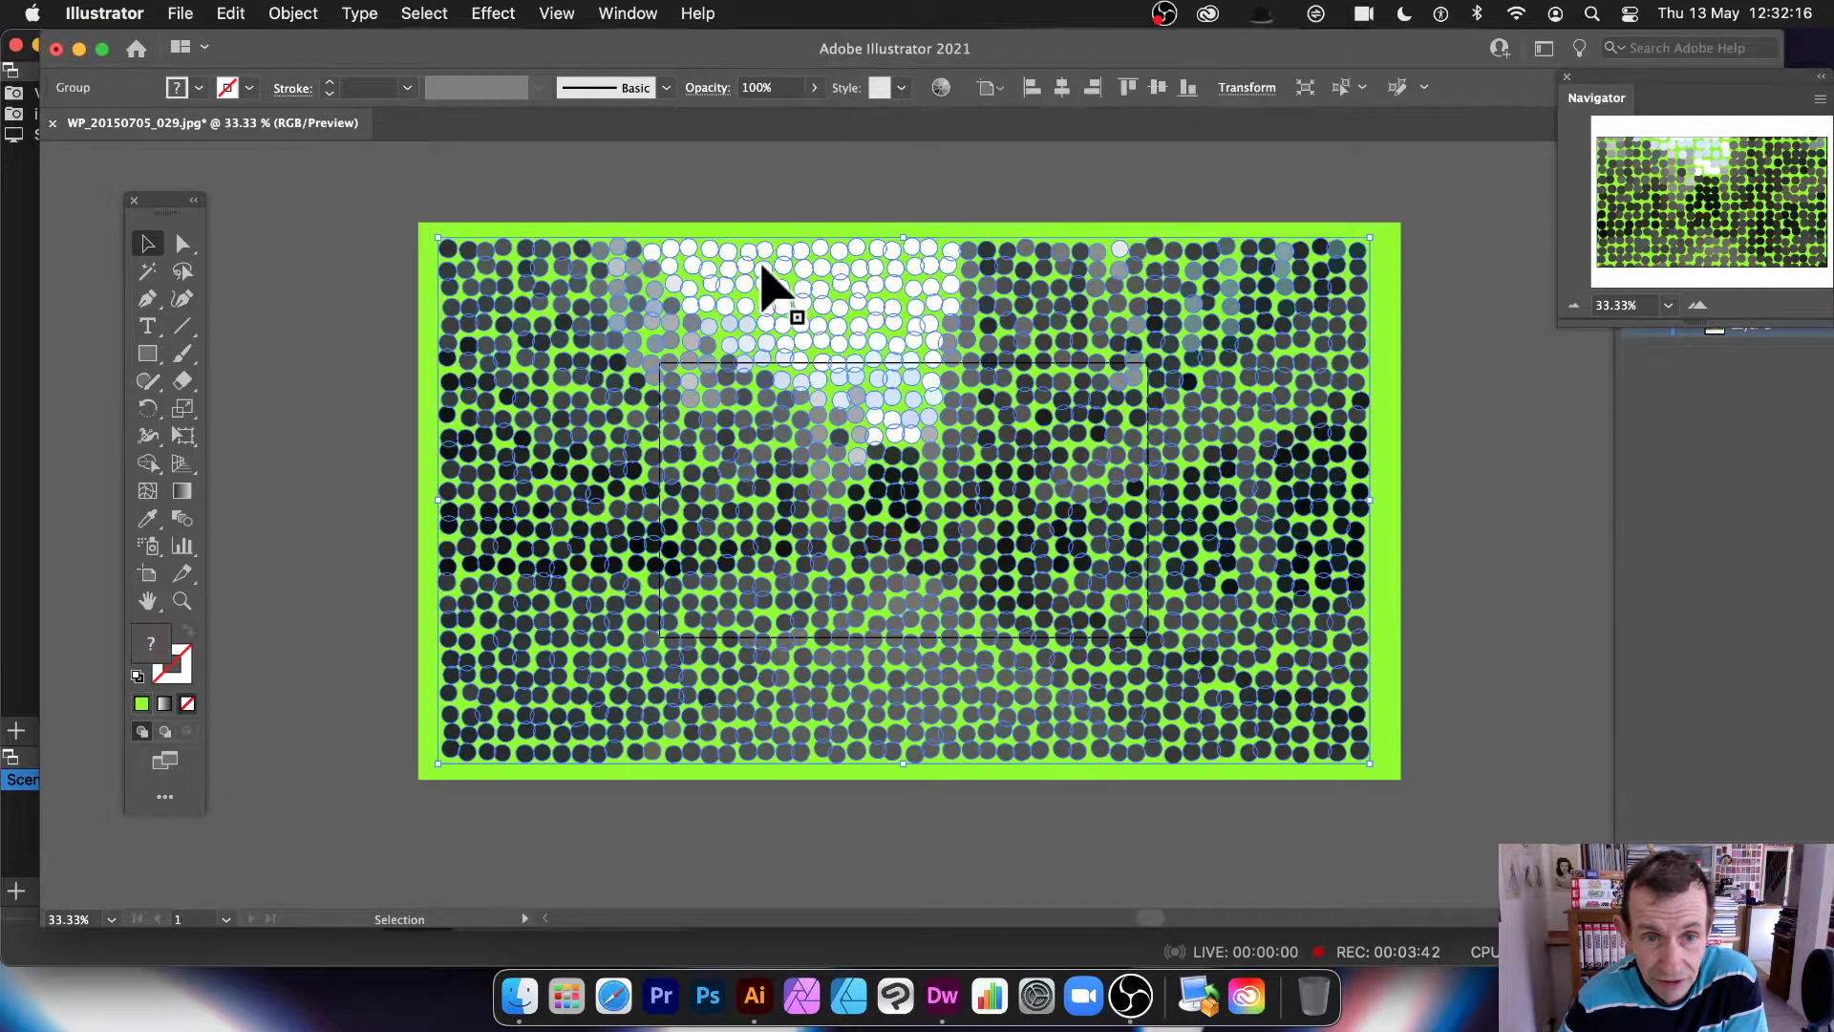
{"action": "left_click", "coordinate": [239, 7]}
{"action": "mouse_move", "coordinate": [326, 462]}
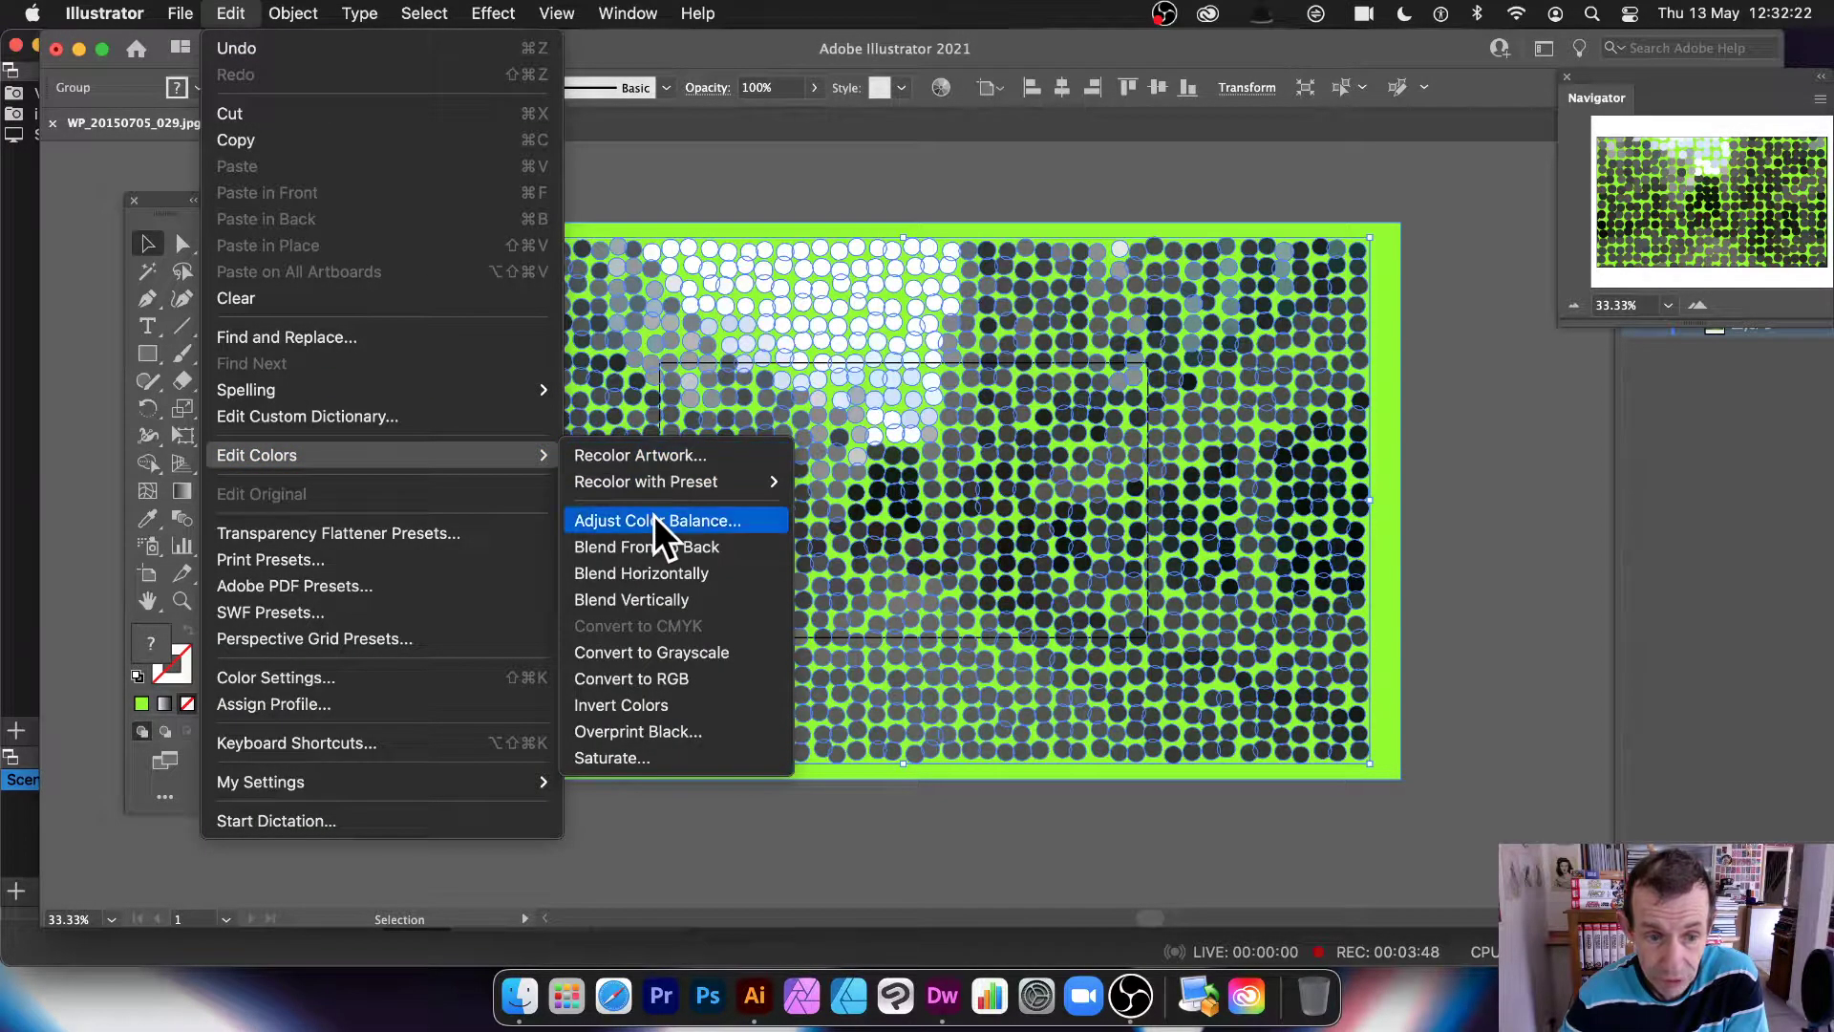
{"action": "left_click", "coordinate": [670, 458]}
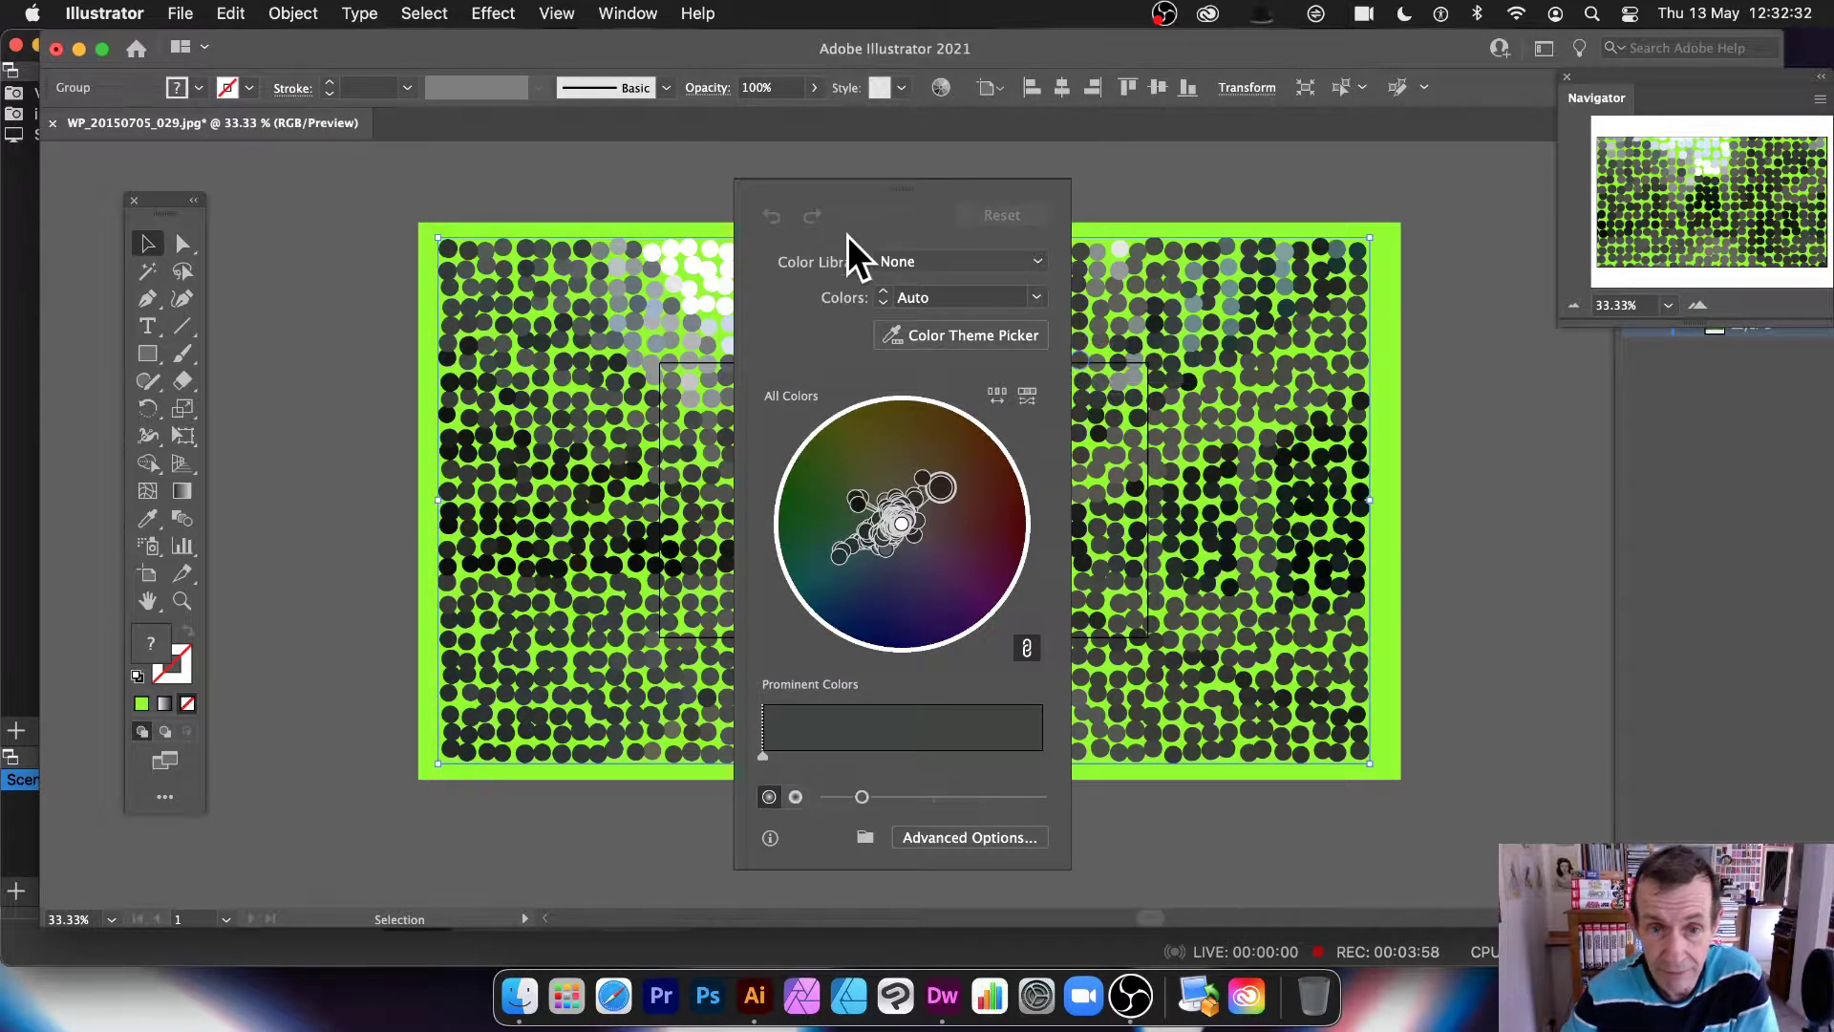
{"action": "left_click", "coordinate": [926, 255]}
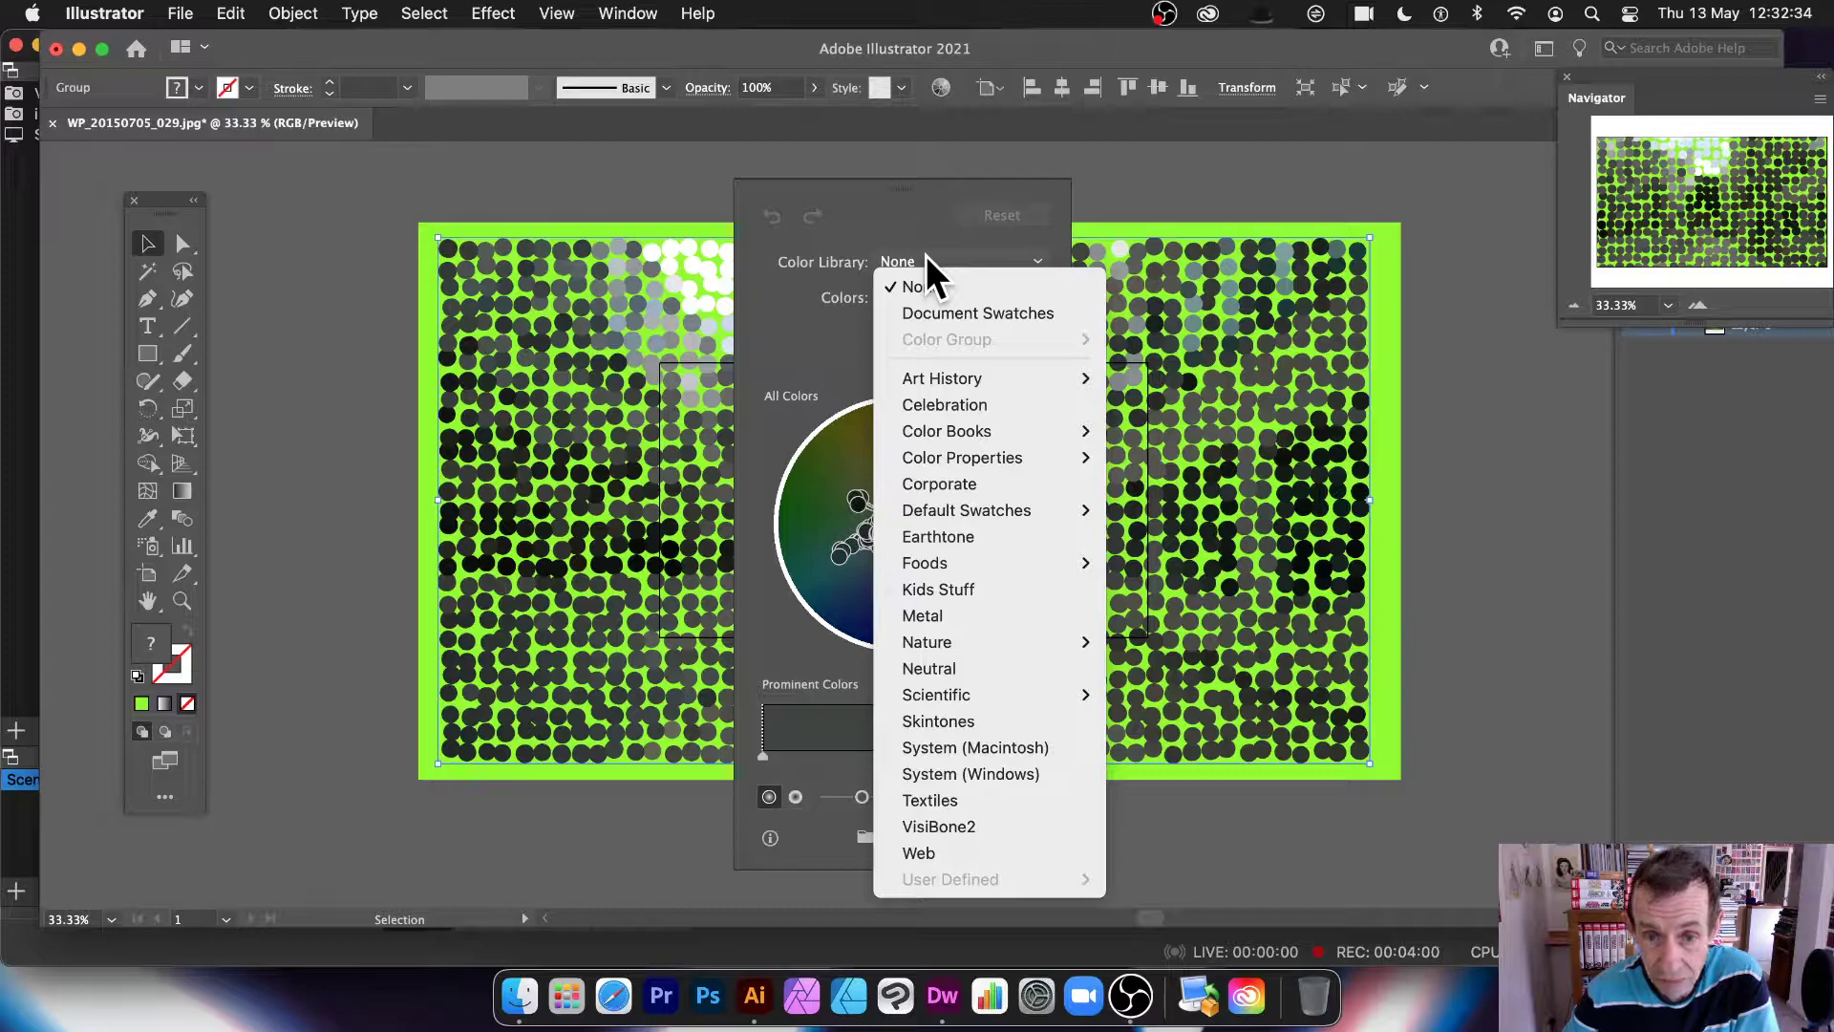
{"action": "mouse_move", "coordinate": [932, 374]}
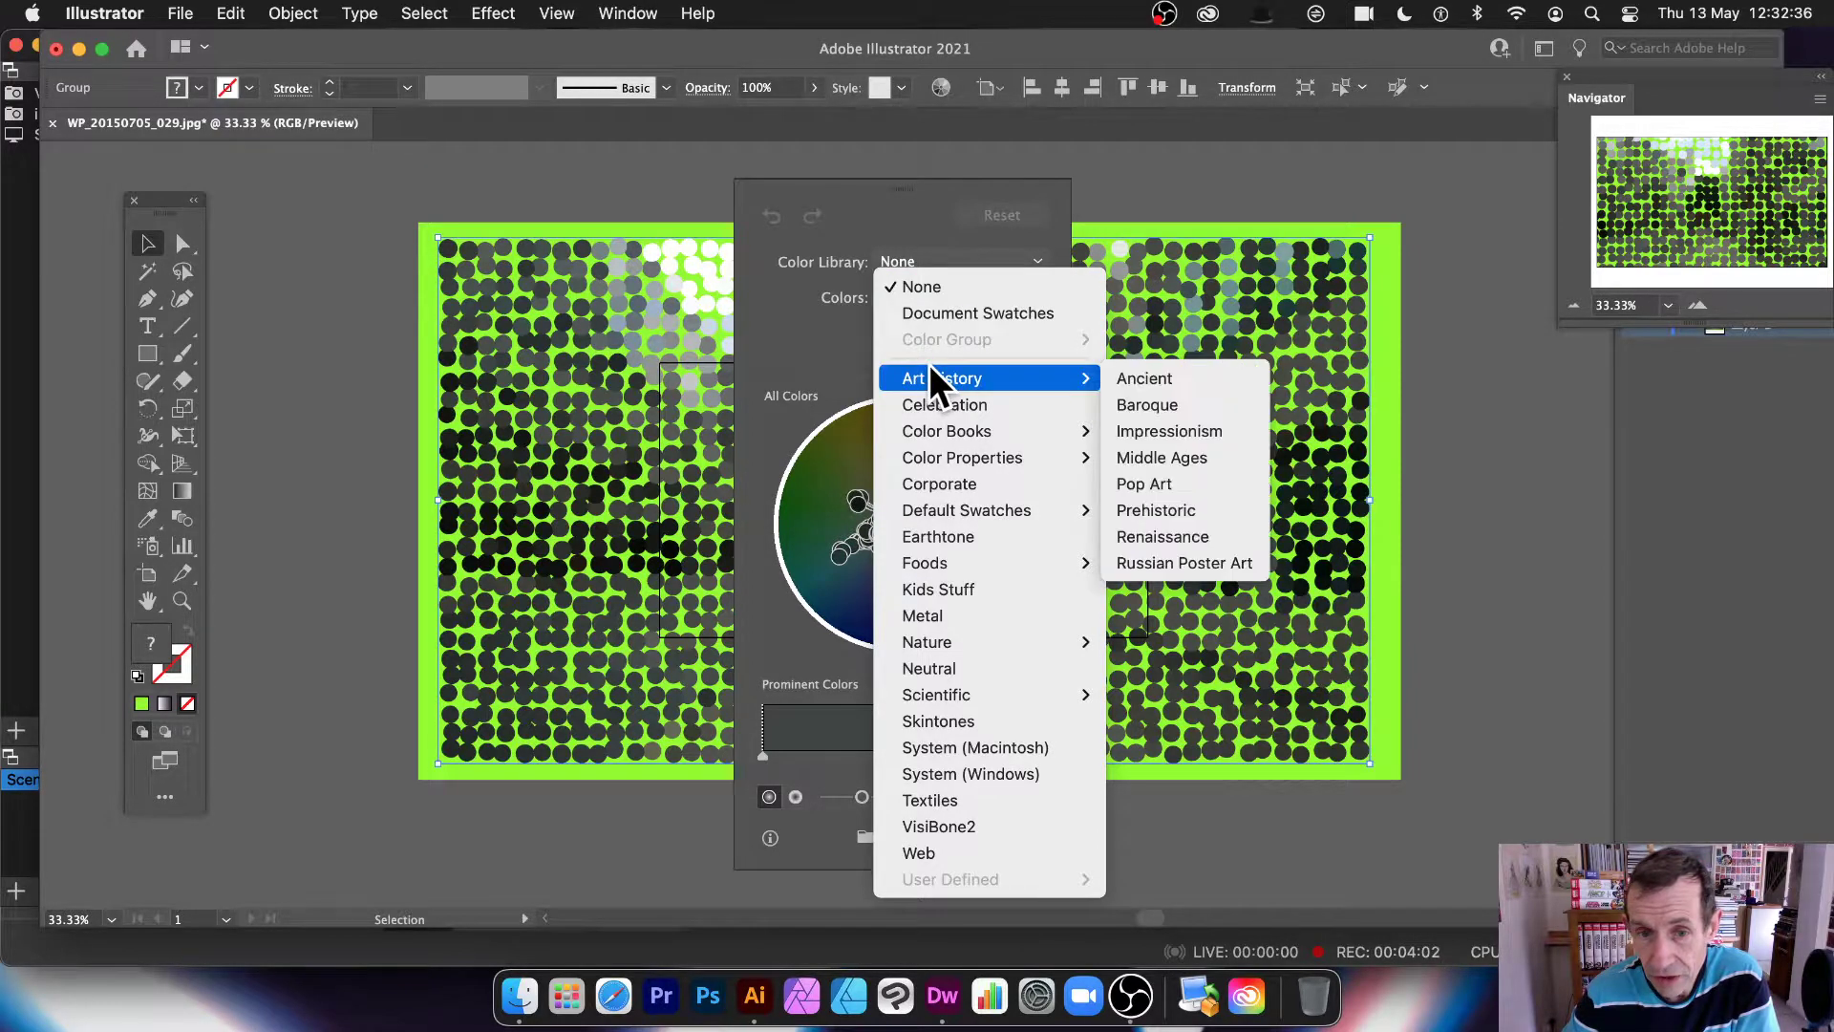
{"action": "left_click", "coordinate": [1163, 434]}
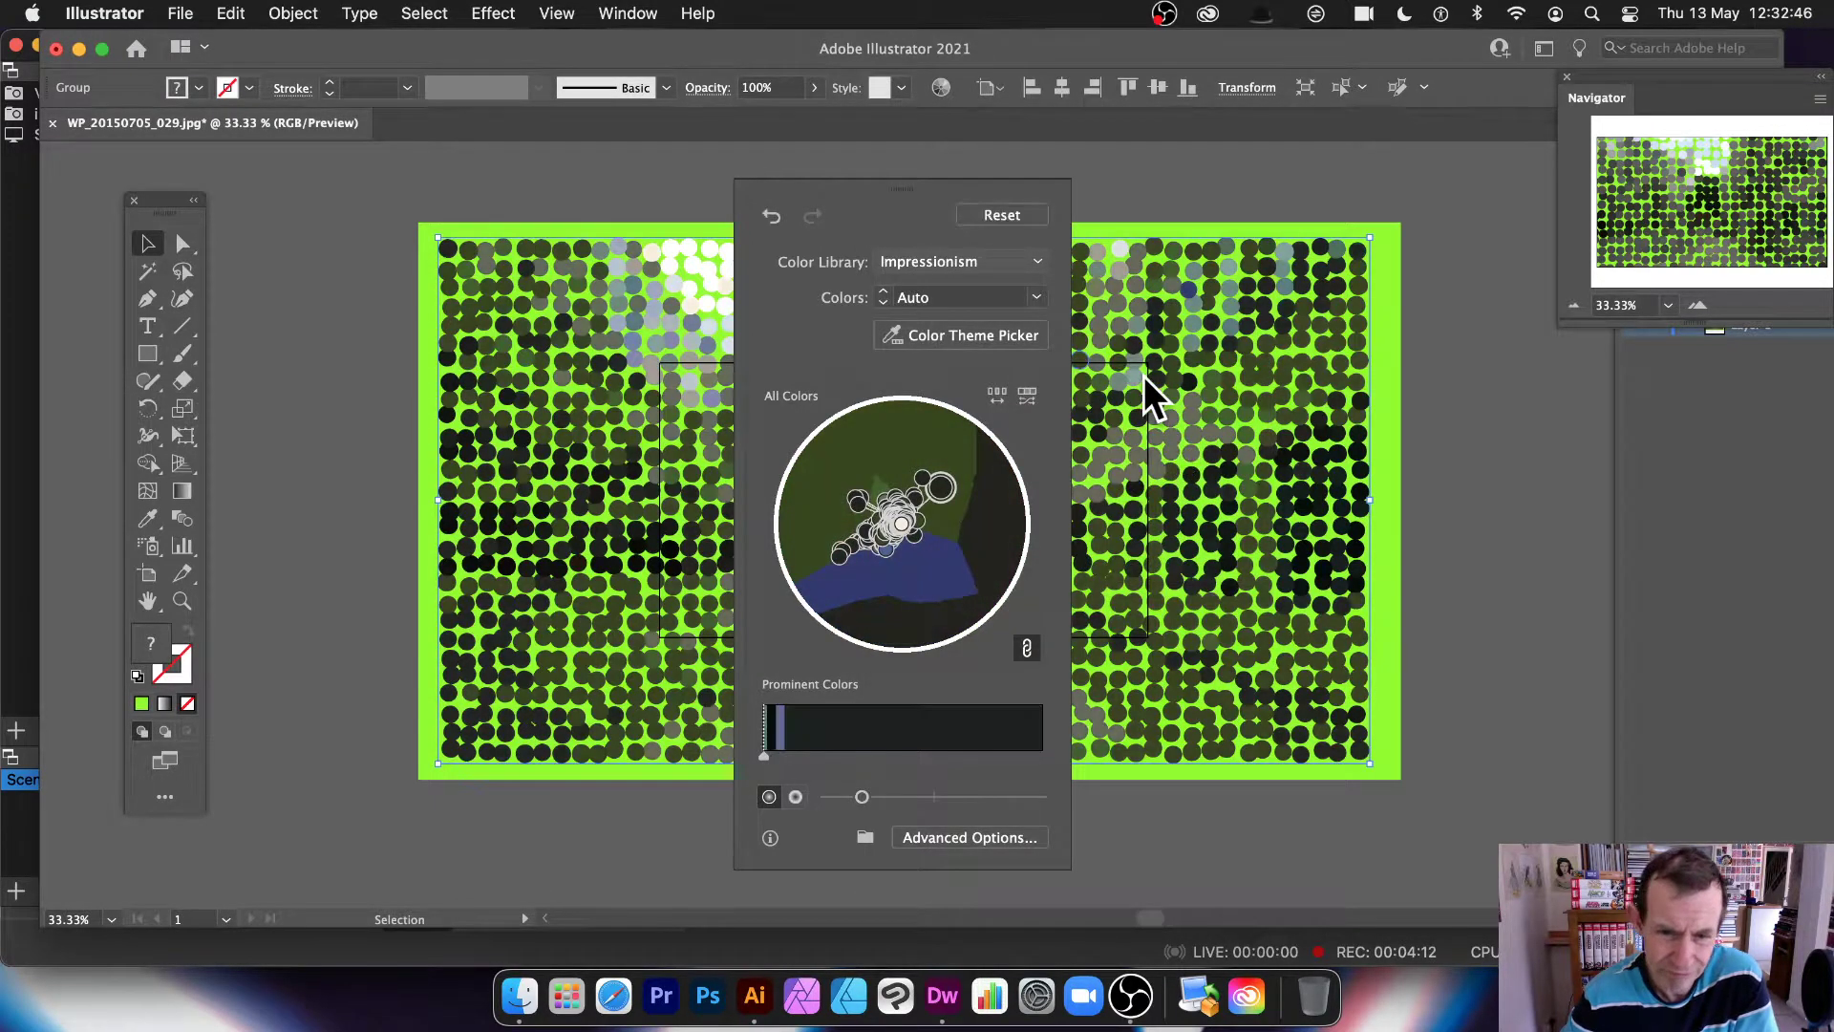
{"action": "left_click", "coordinate": [649, 172]}
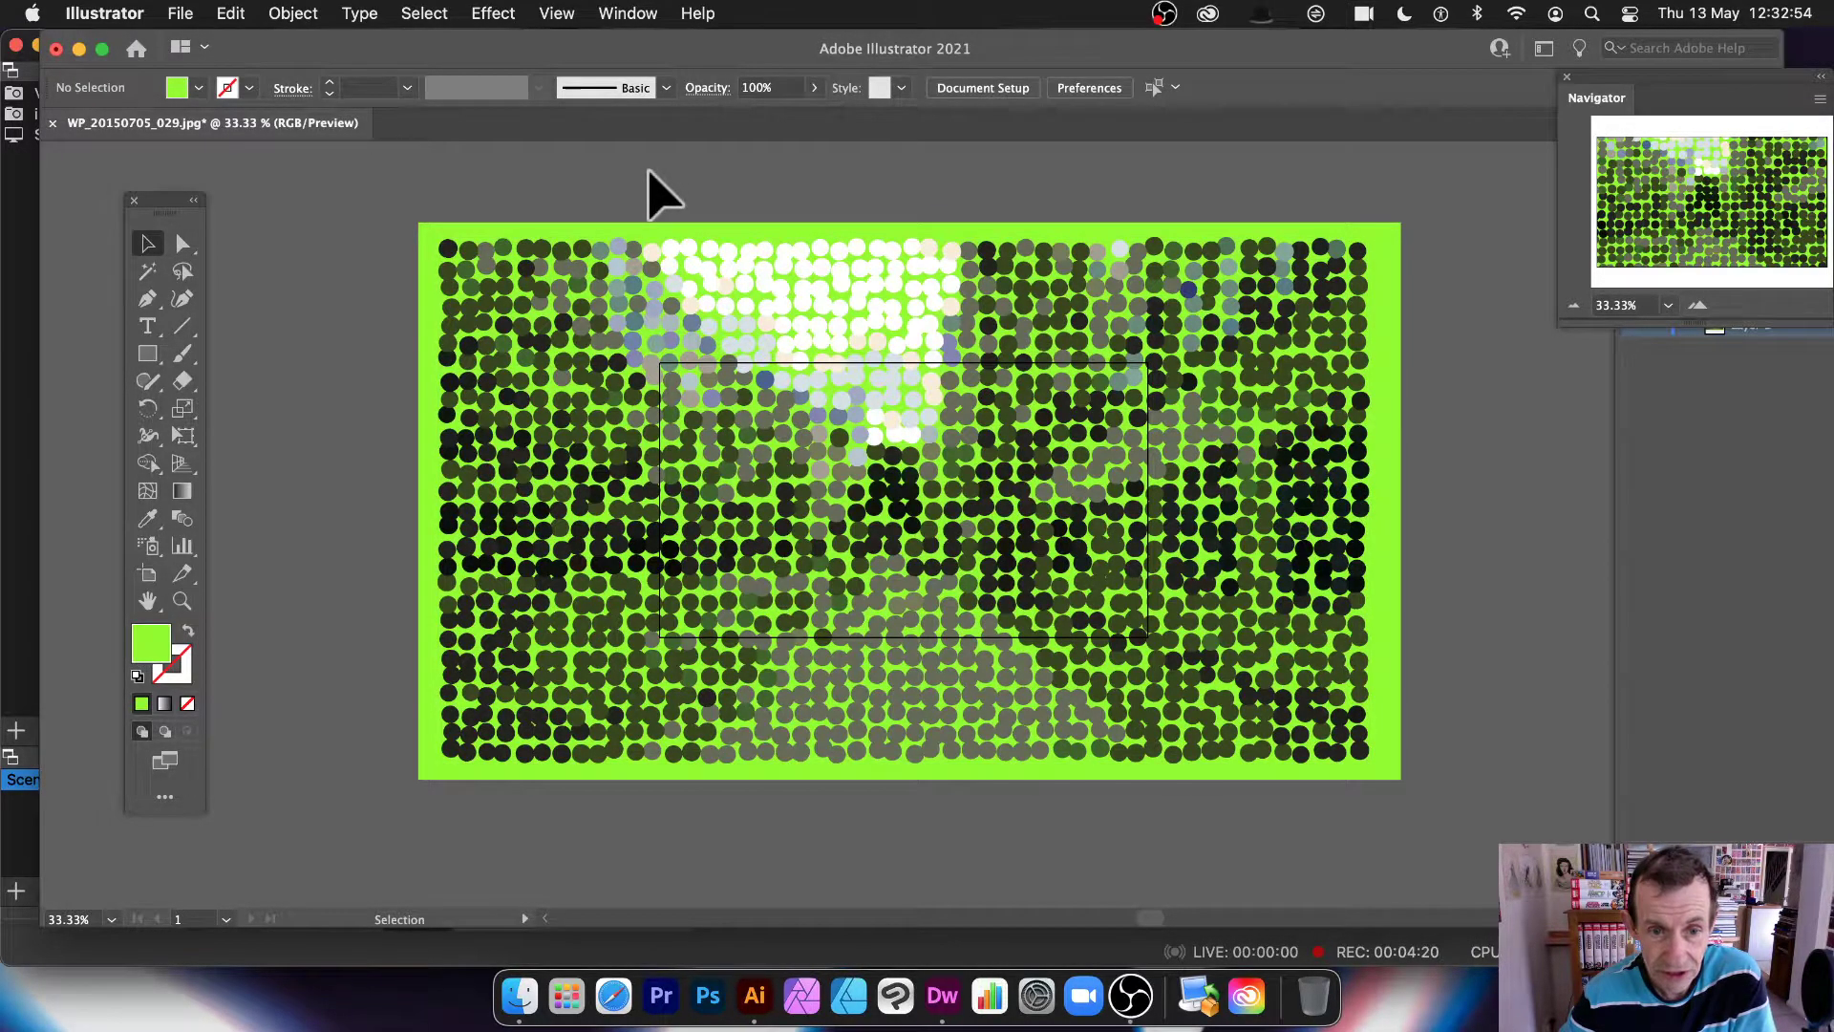
Step: Apply a Drop Shadow effect to the dot group with X and Y offsets of 12 px and a 10 px blur
{"action": "left_click", "coordinate": [1056, 581]}
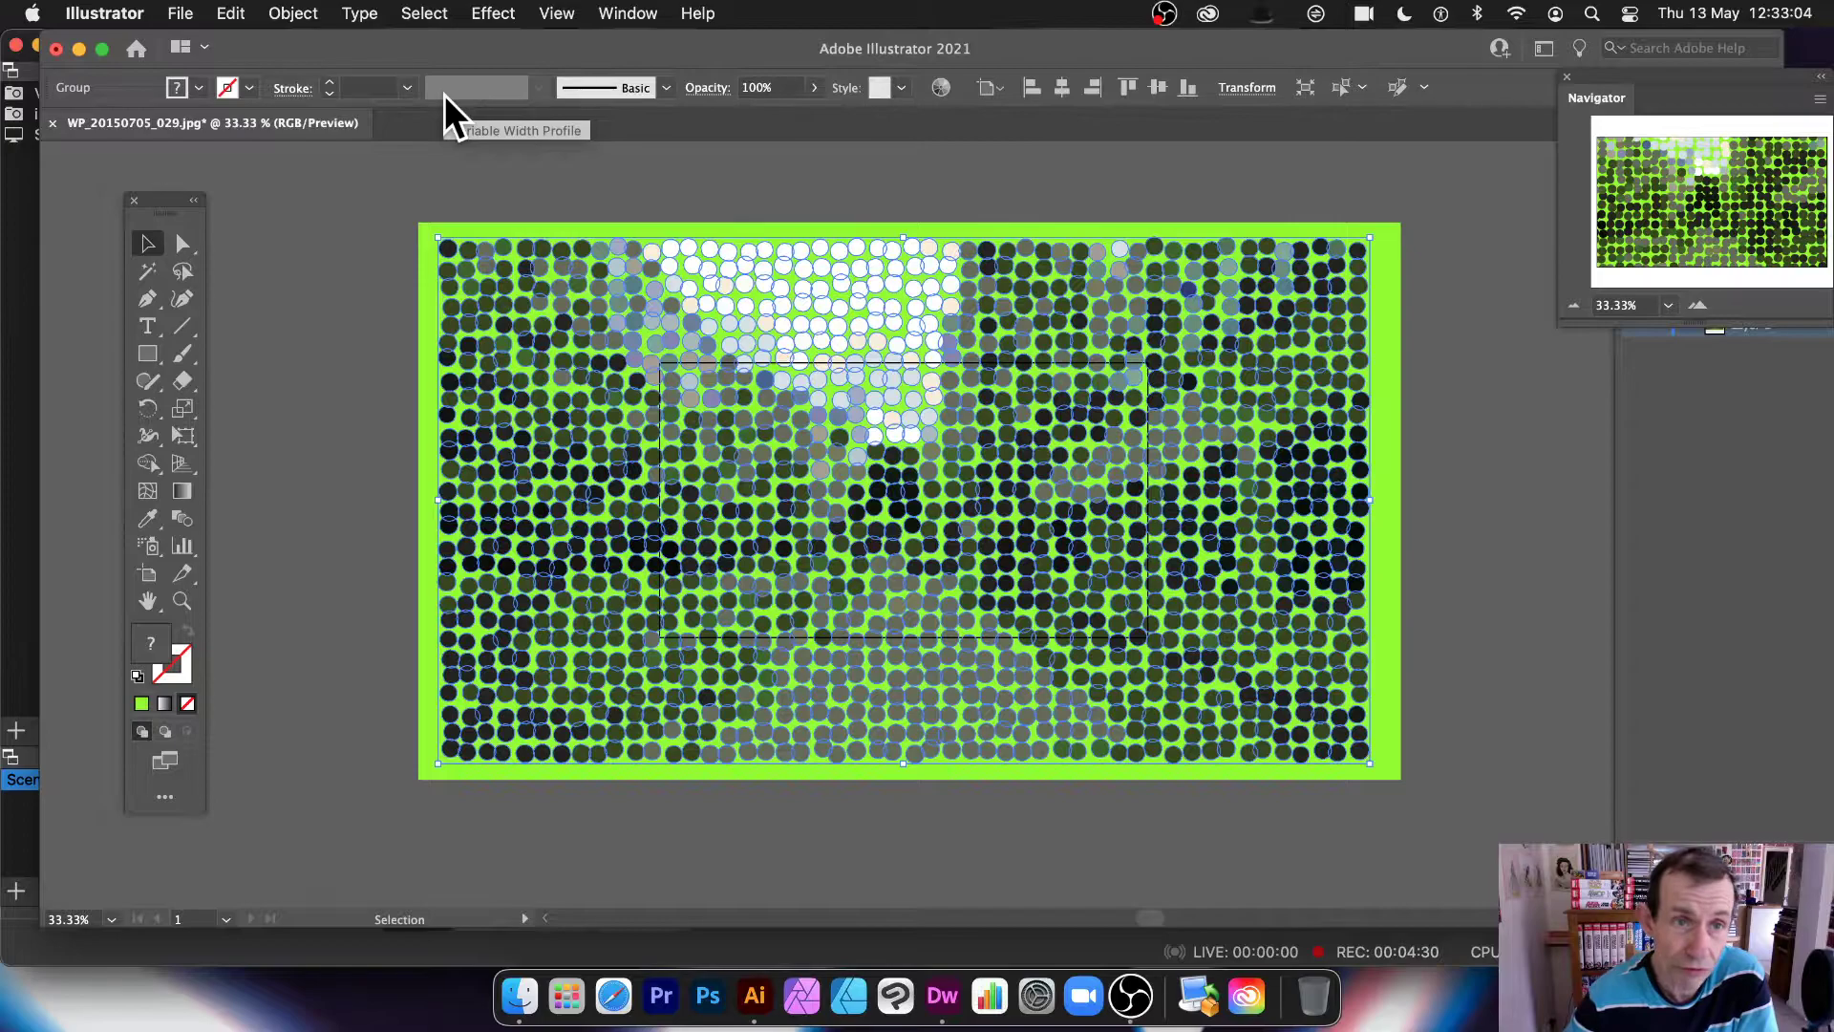
{"action": "left_click", "coordinate": [491, 9]}
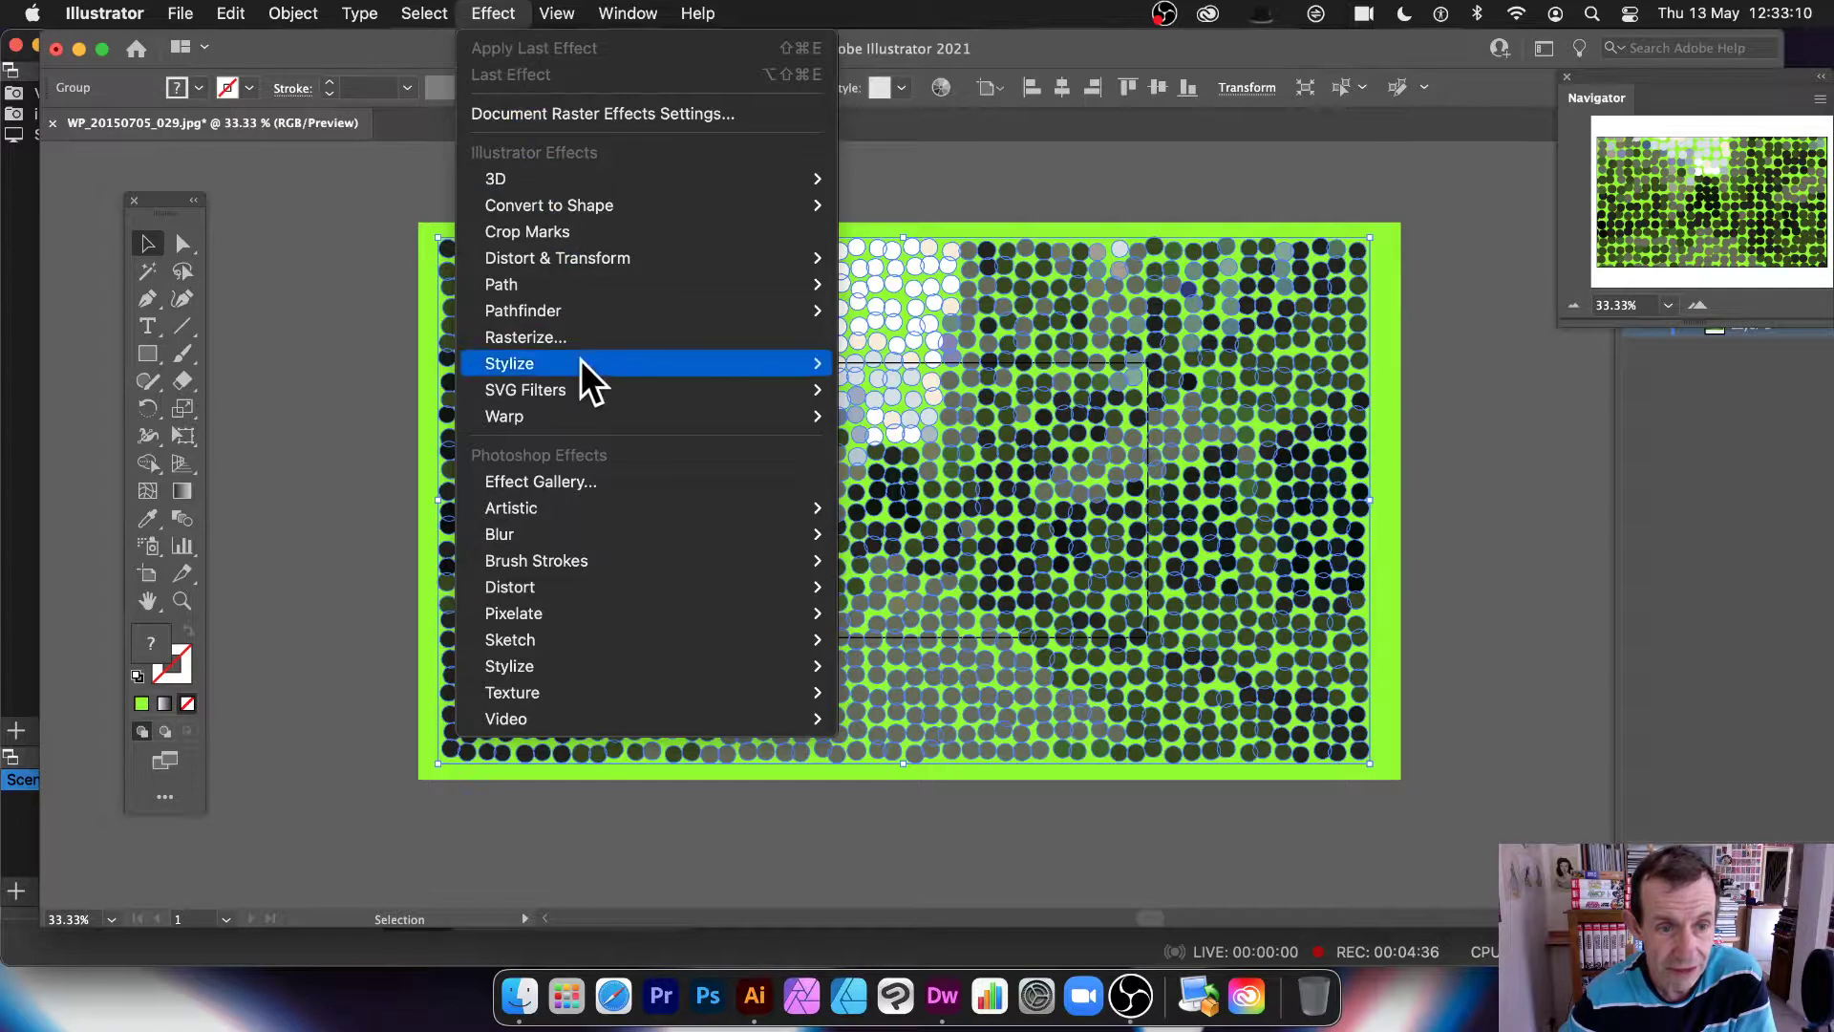
{"action": "mouse_move", "coordinate": [581, 361]}
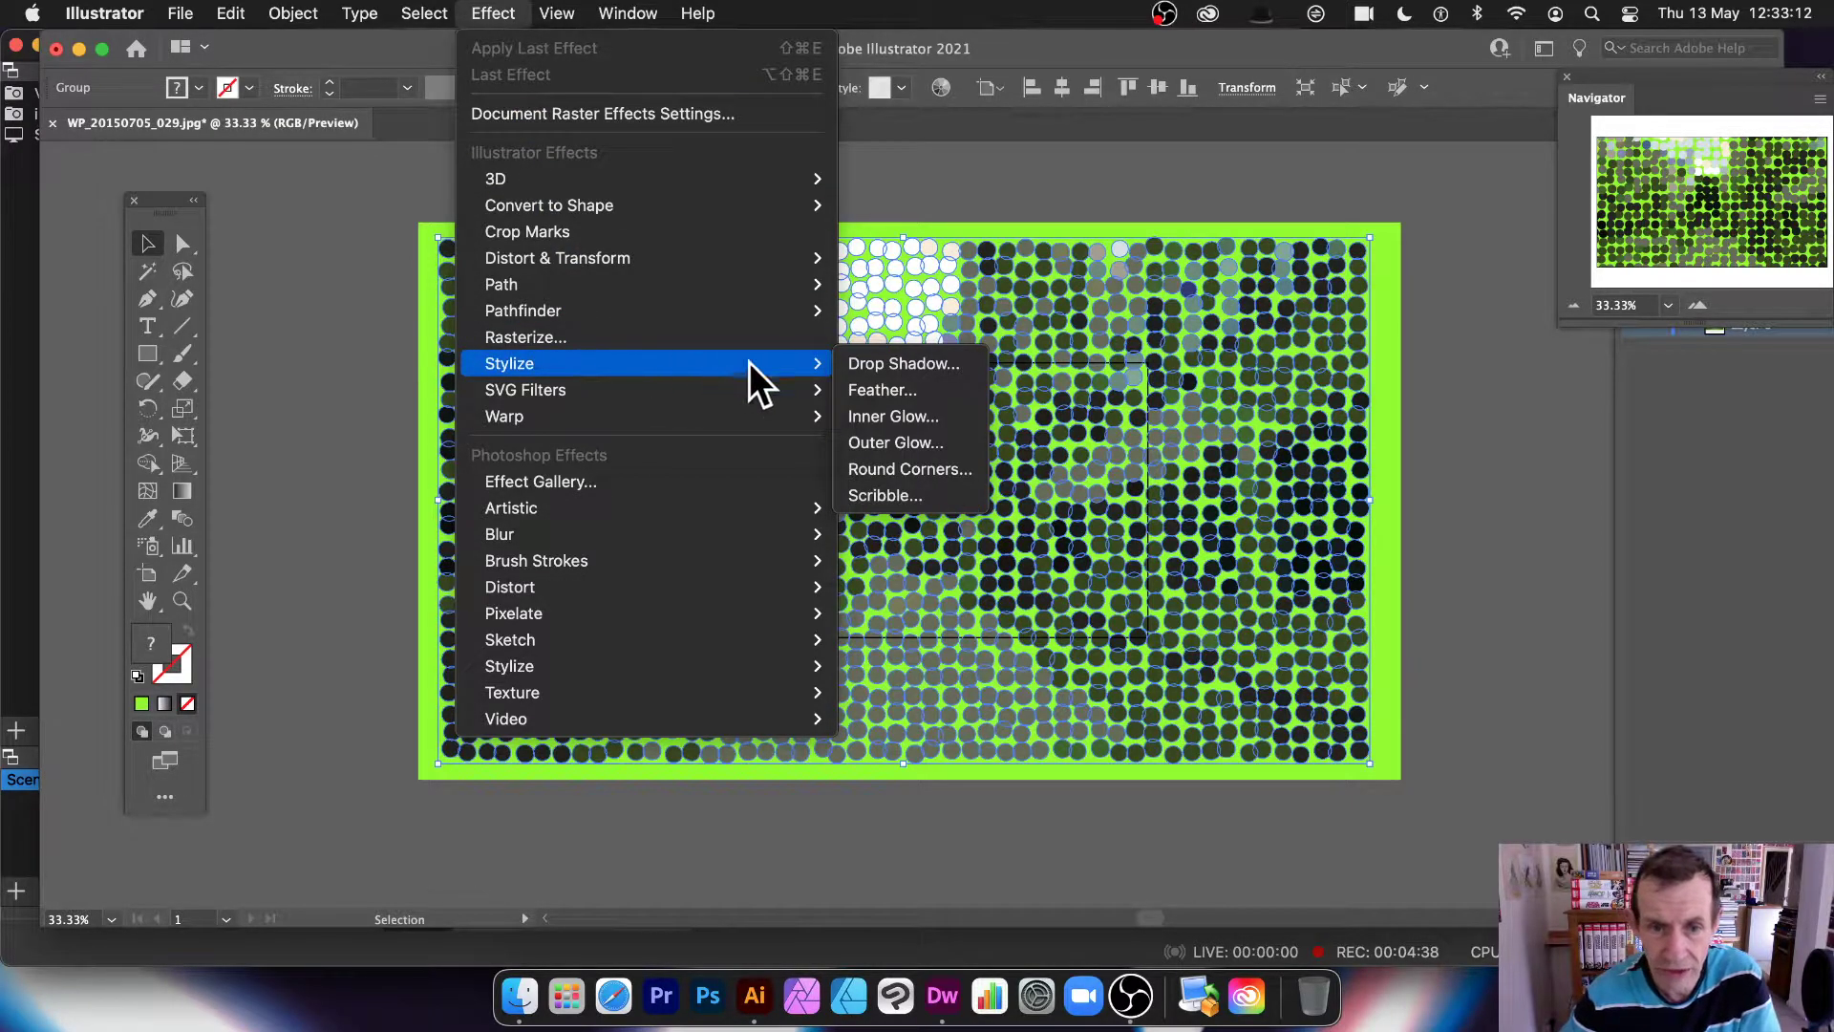
{"action": "left_click", "coordinate": [864, 363]}
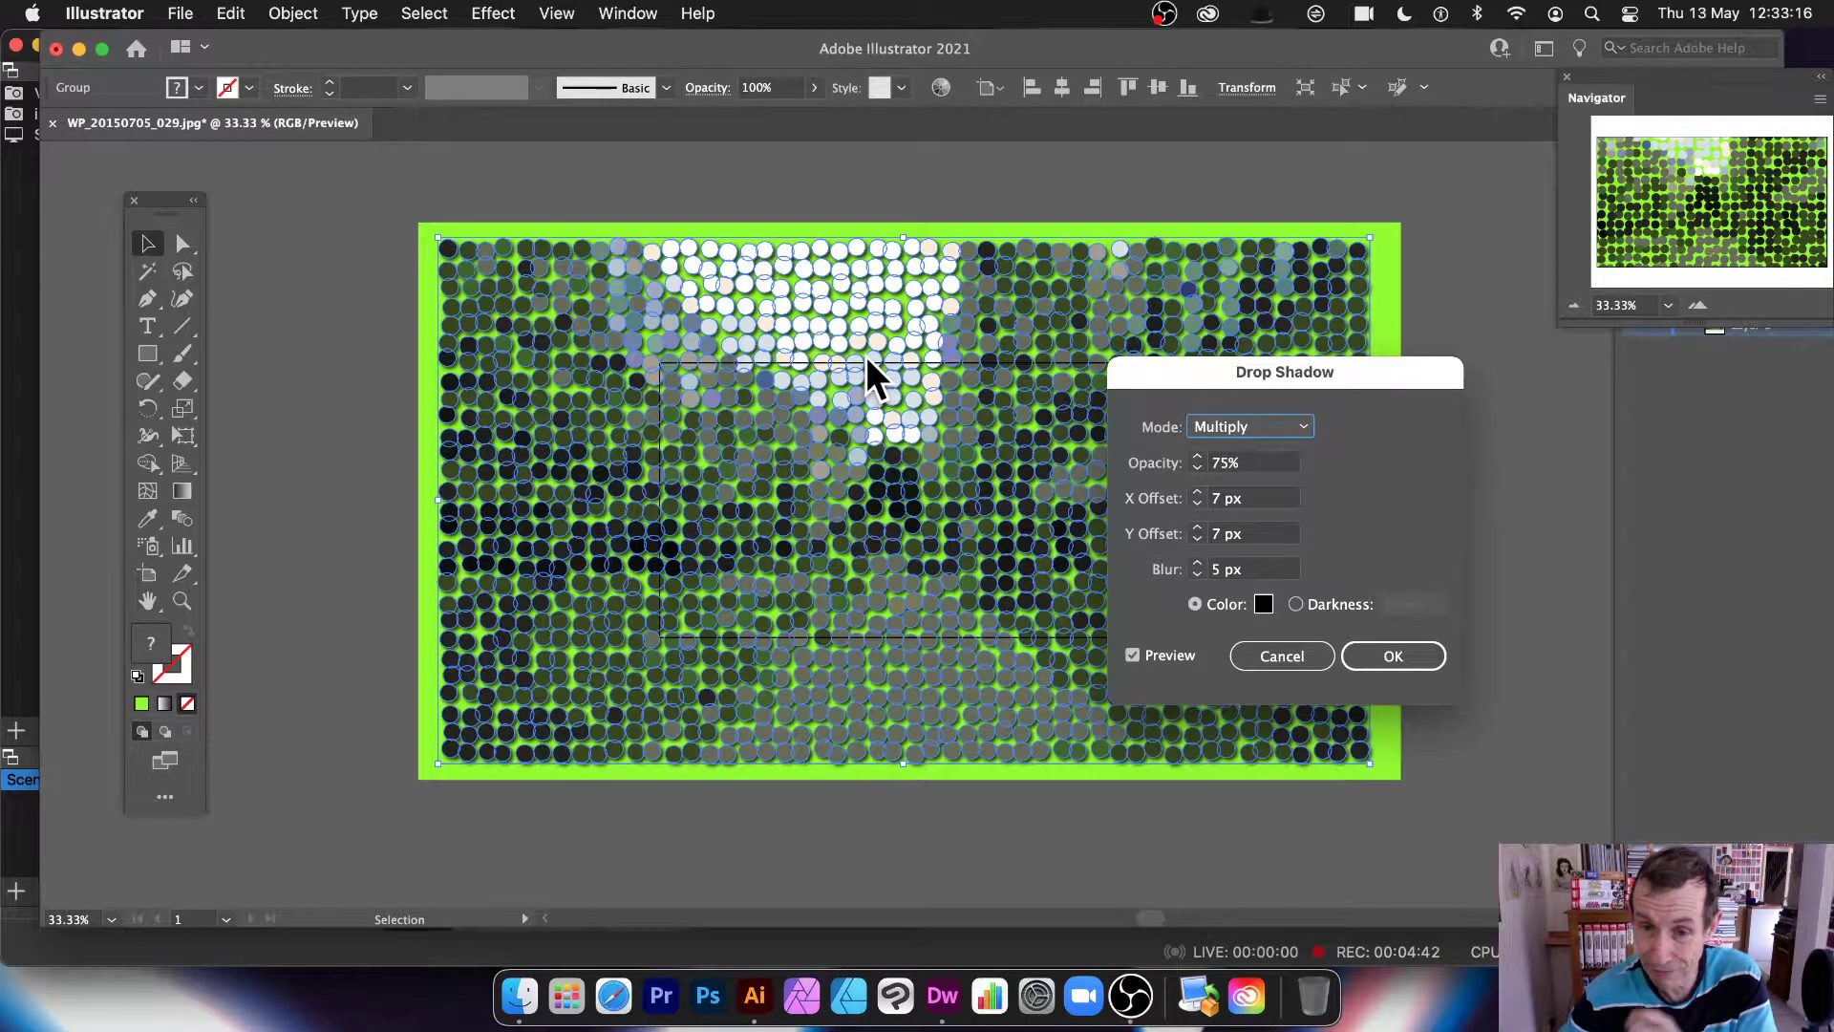
{"action": "left_click", "coordinate": [1264, 496]}
{"action": "type", "text": "12"}
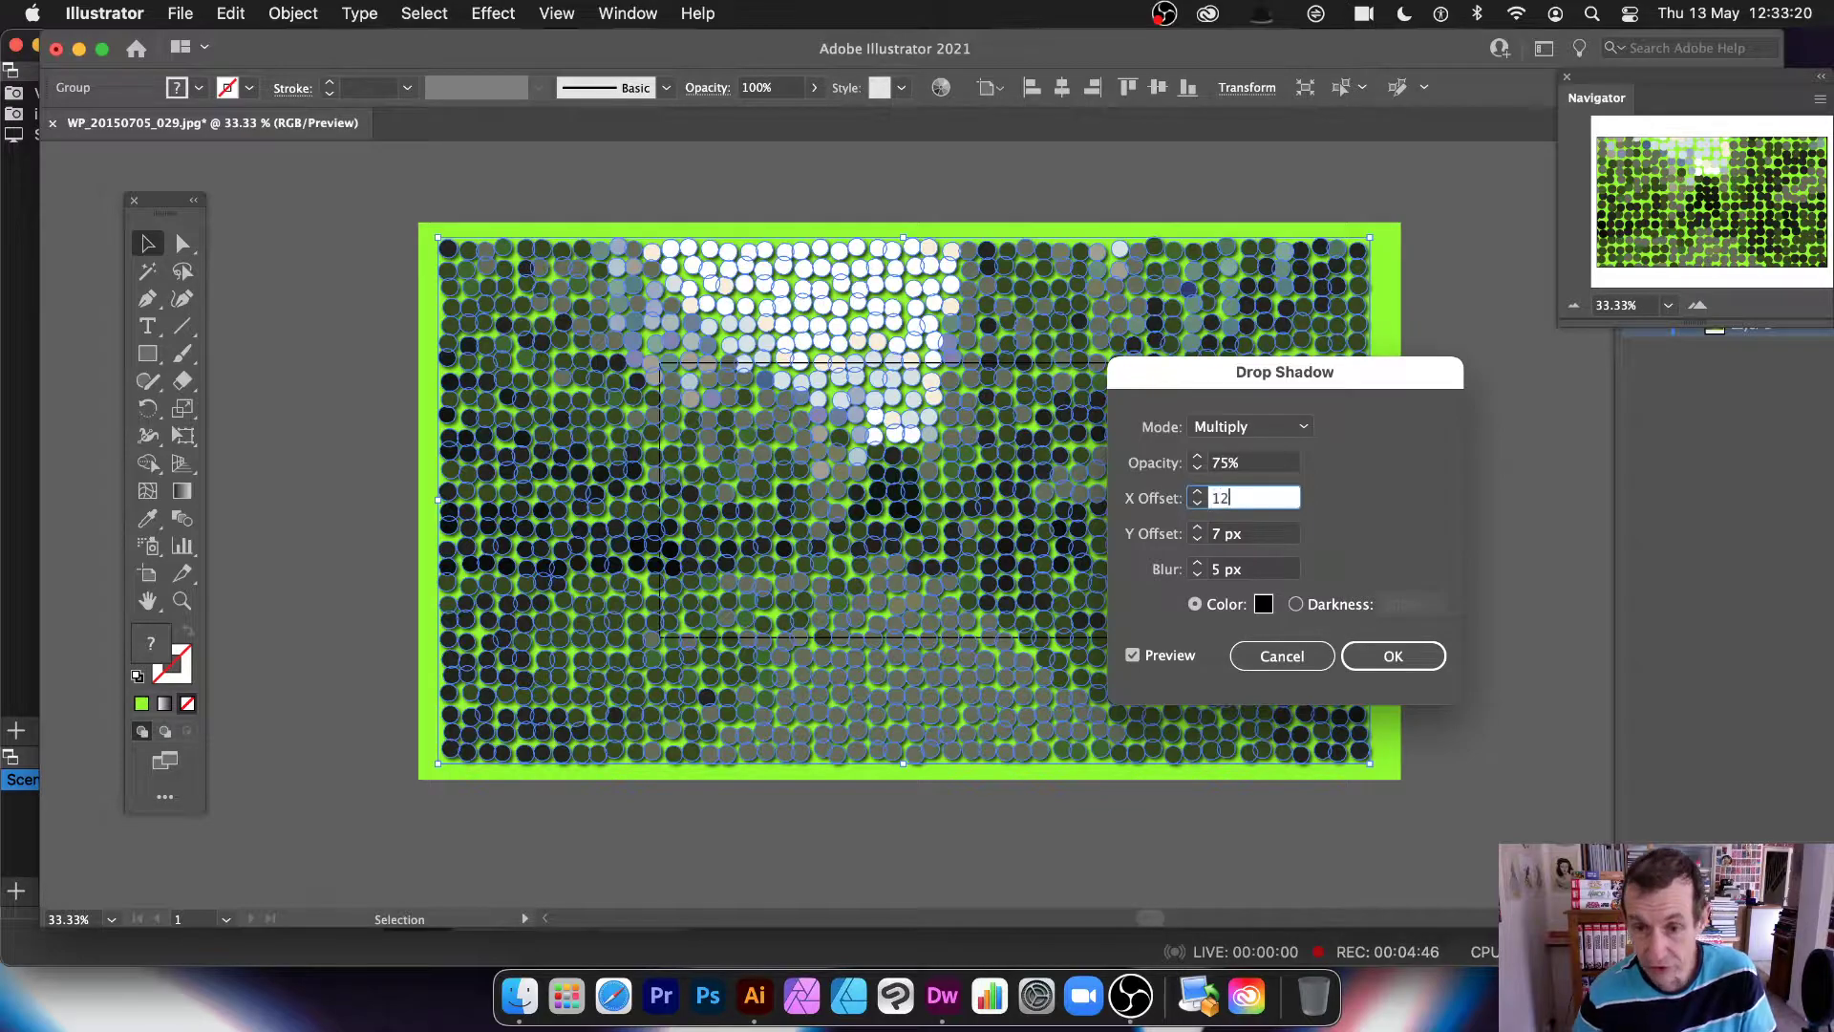
{"action": "key", "text": "Tab"}
{"action": "type", "text": "12"}
{"action": "key", "text": "Tab"}
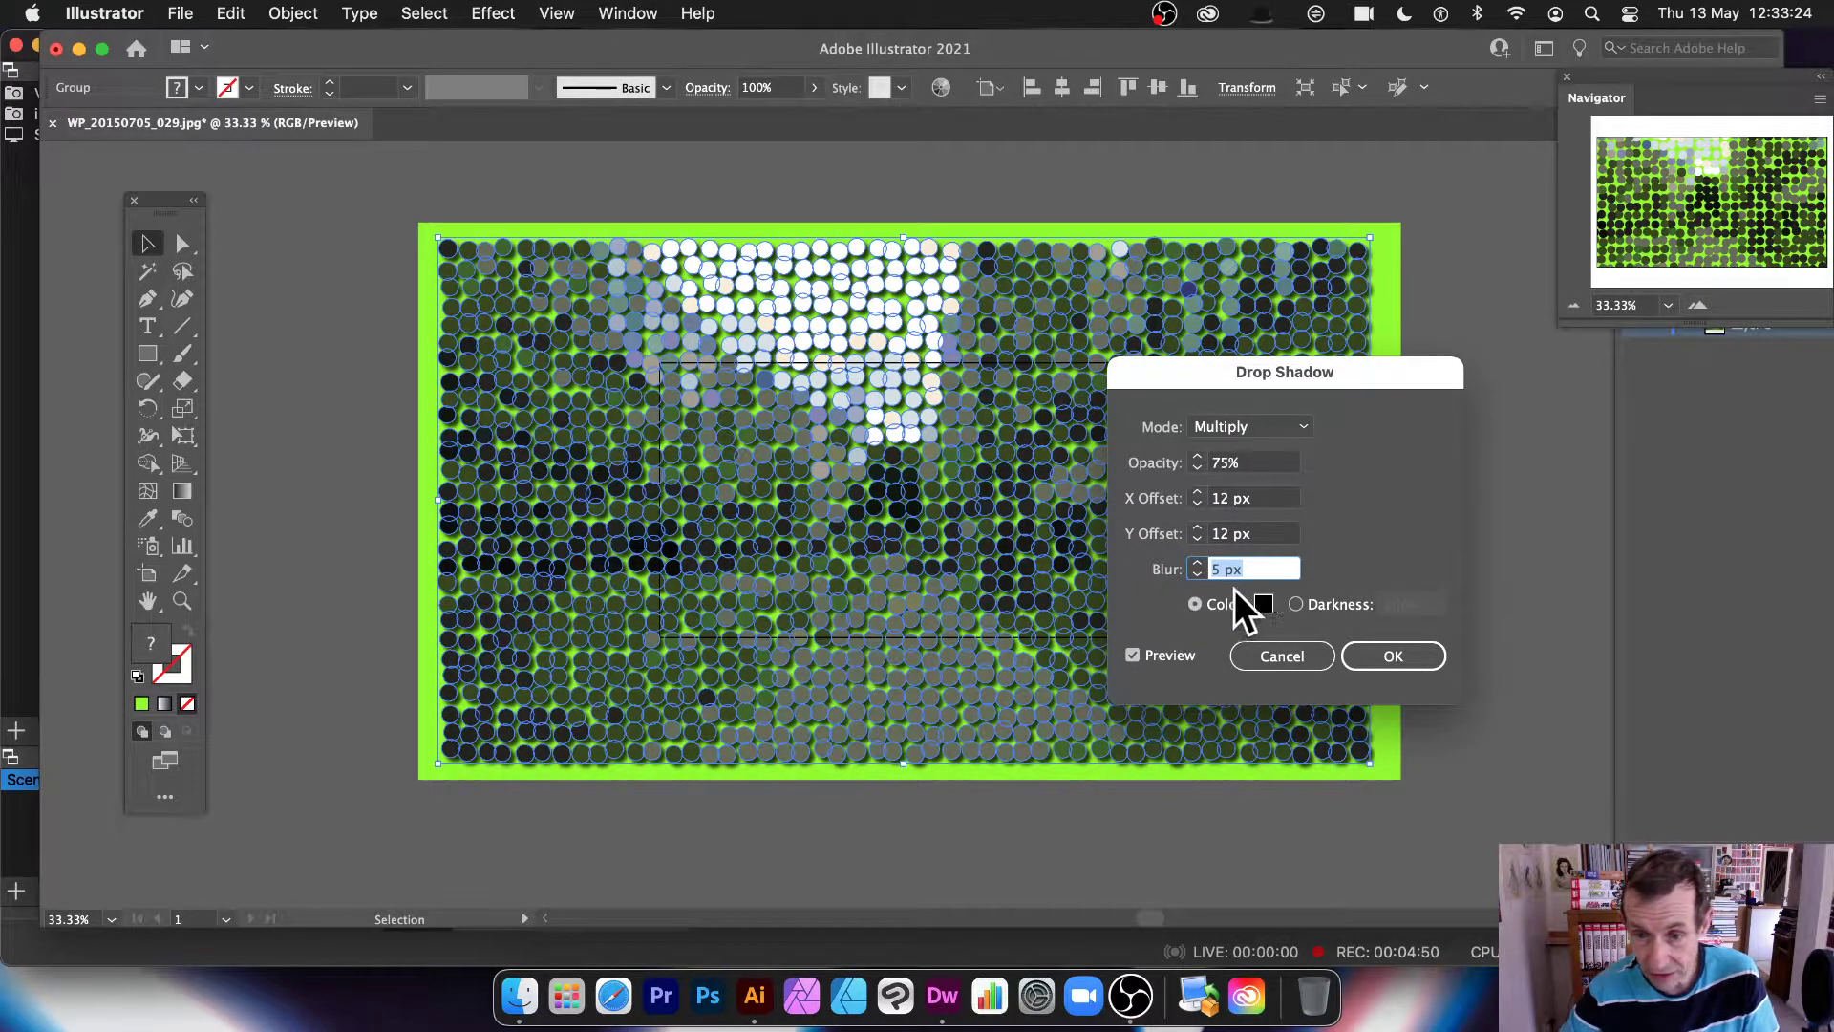
{"action": "type", "text": "10"}
{"action": "key", "text": "Tab"}
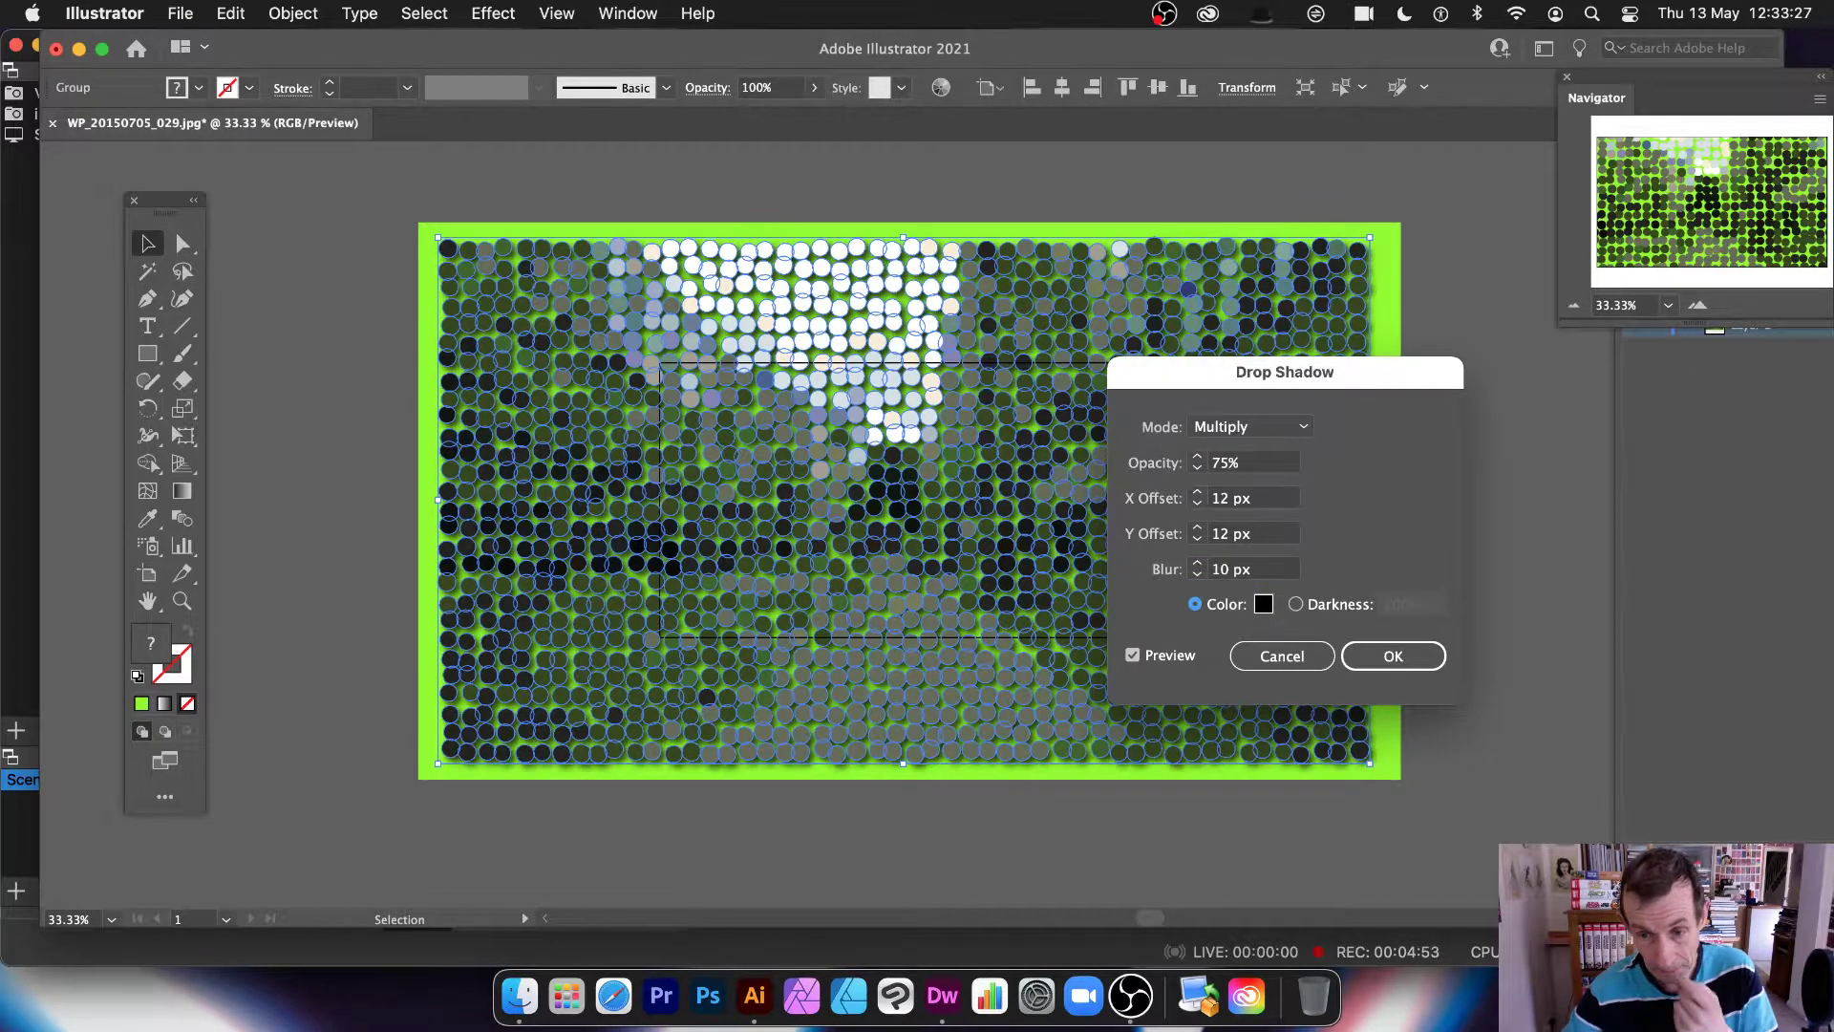
{"action": "left_click", "coordinate": [1392, 646]}
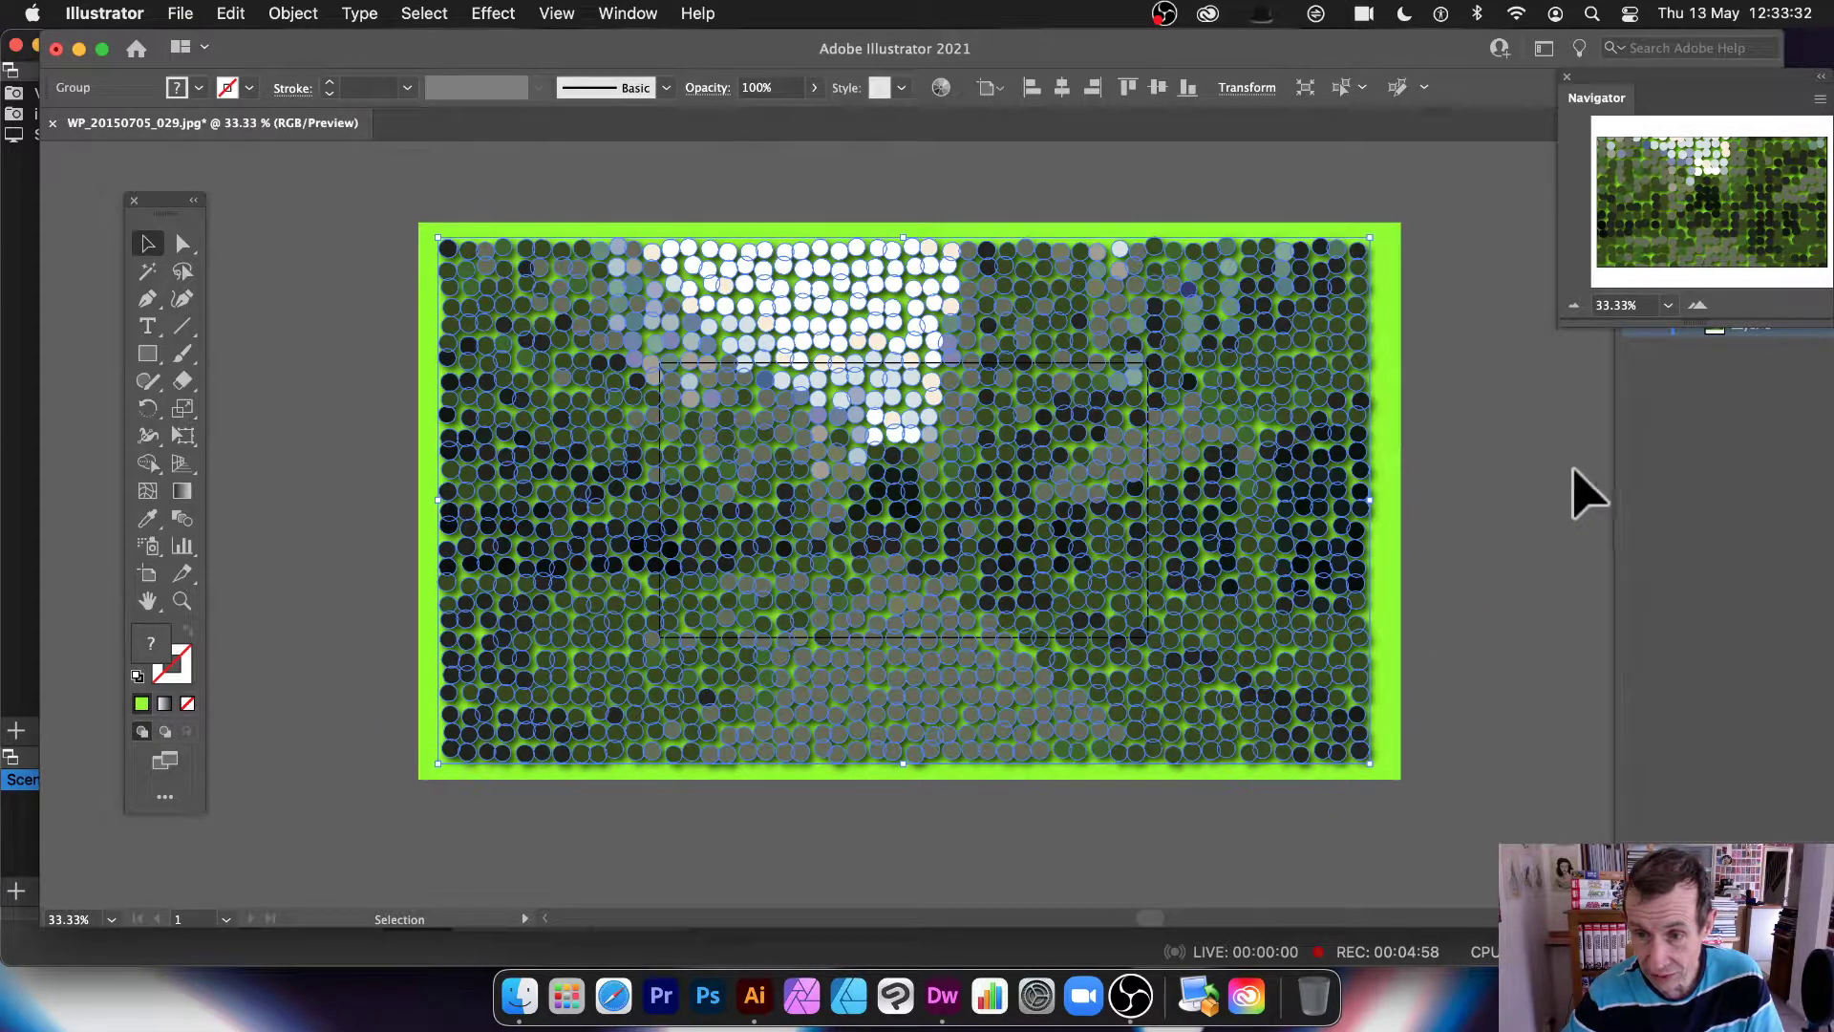
Step: Change the background rectangle's fill to a very dark green (RGB 31, 43, 16)
{"action": "left_click", "coordinate": [1419, 501]}
{"action": "left_click", "coordinate": [1395, 511]}
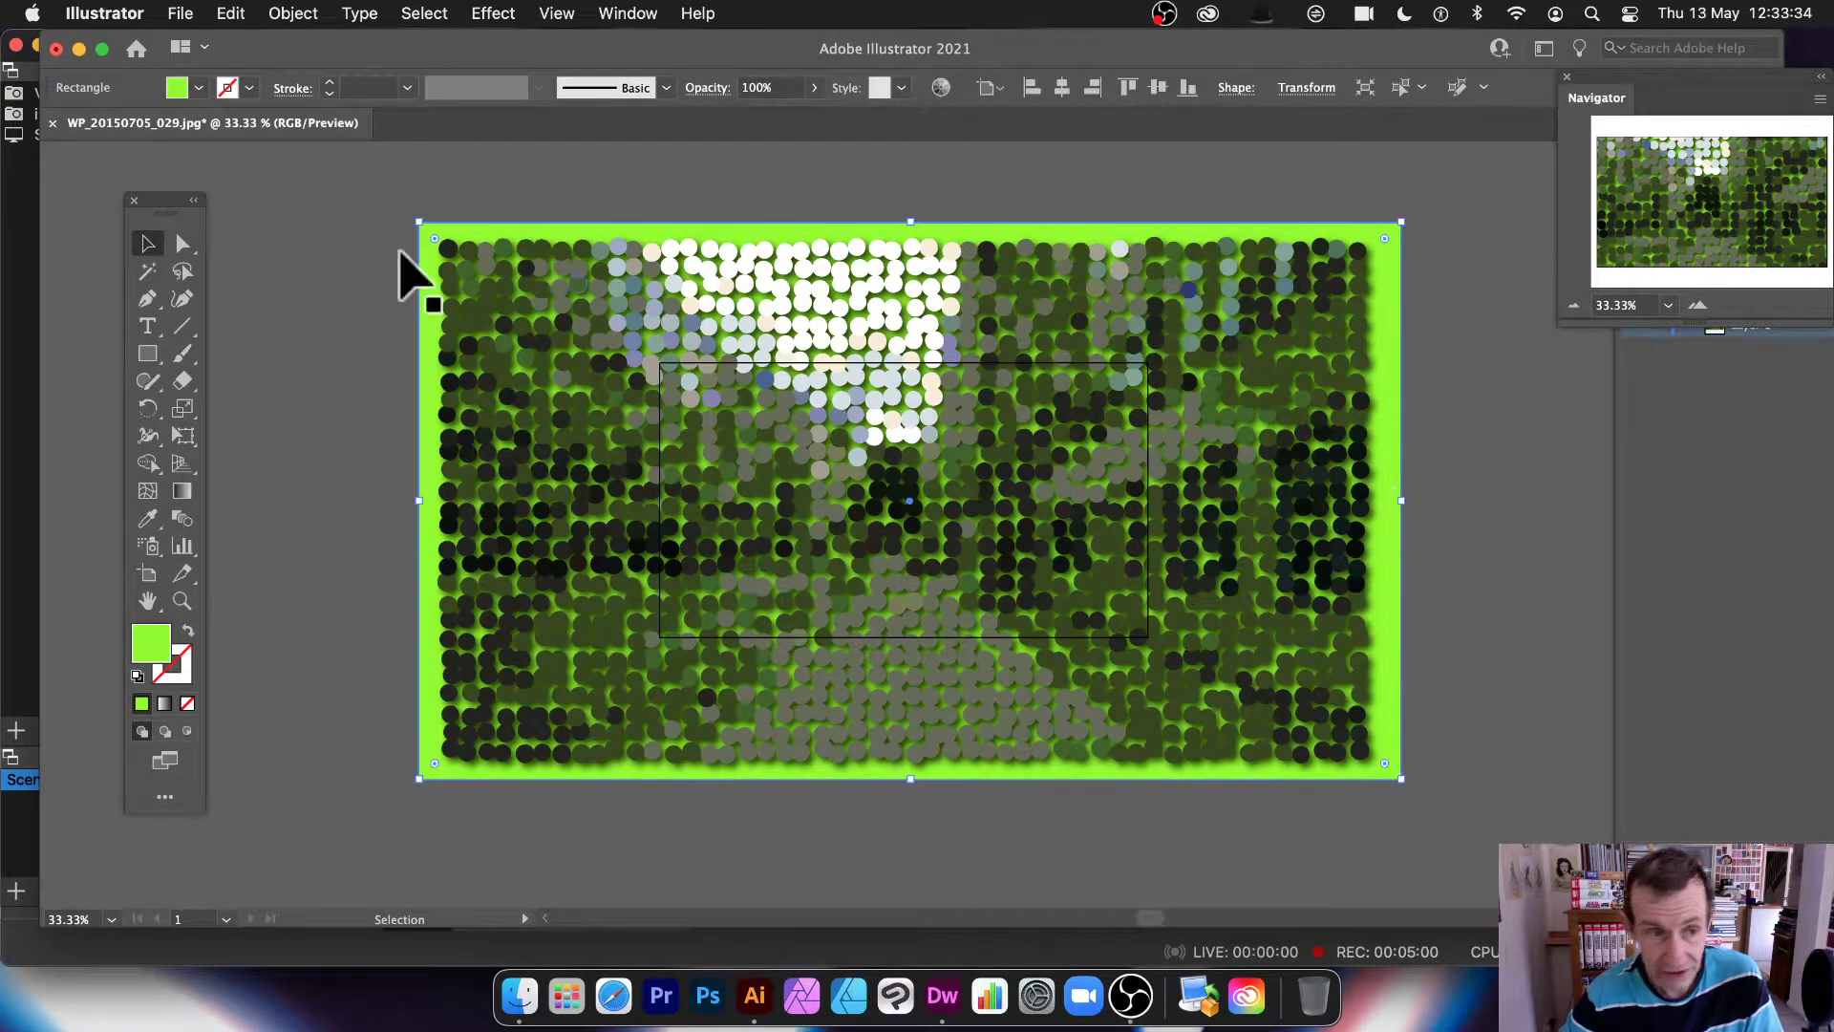
{"action": "double_click", "coordinate": [145, 633]}
{"action": "left_click_drag", "start_coordinate": [1118, 524], "coordinate": [1033, 597]}
{"action": "left_click", "coordinate": [1385, 389]}
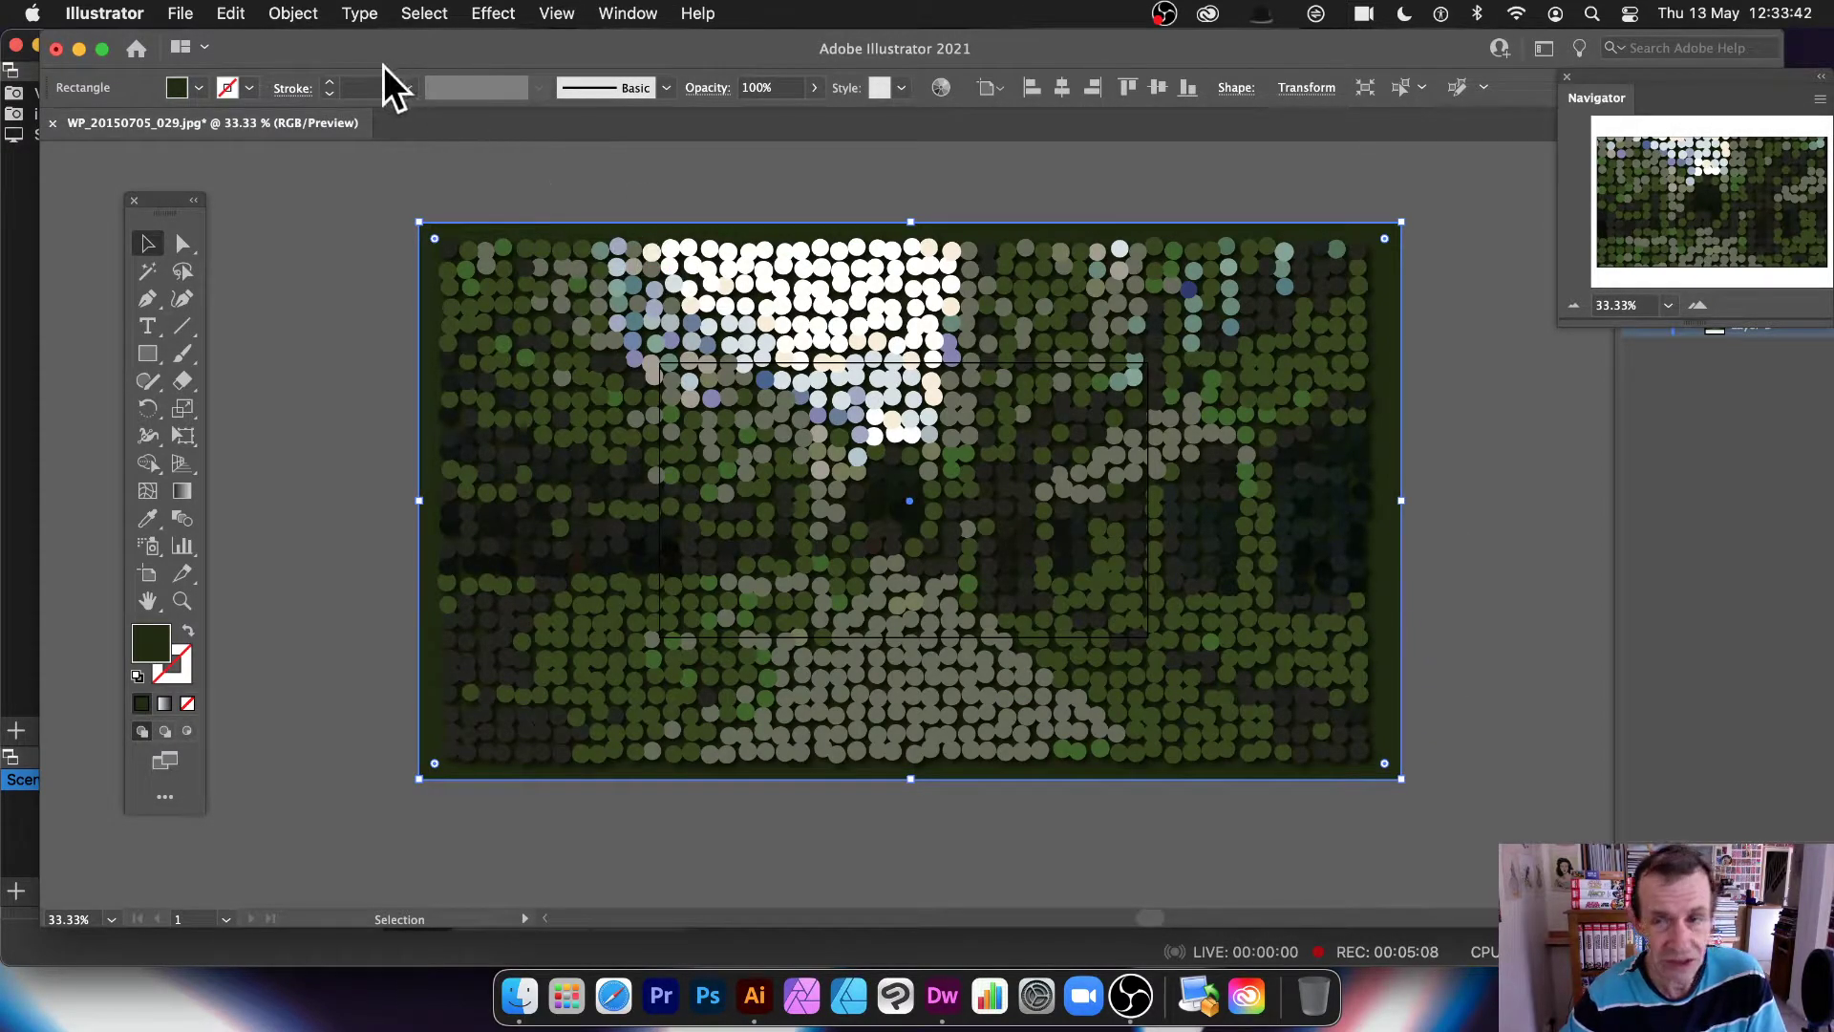
Step: Set the background rectangle's fill to bright cyan, 00FFFF, and deselect it
{"action": "double_click", "coordinate": [150, 642]}
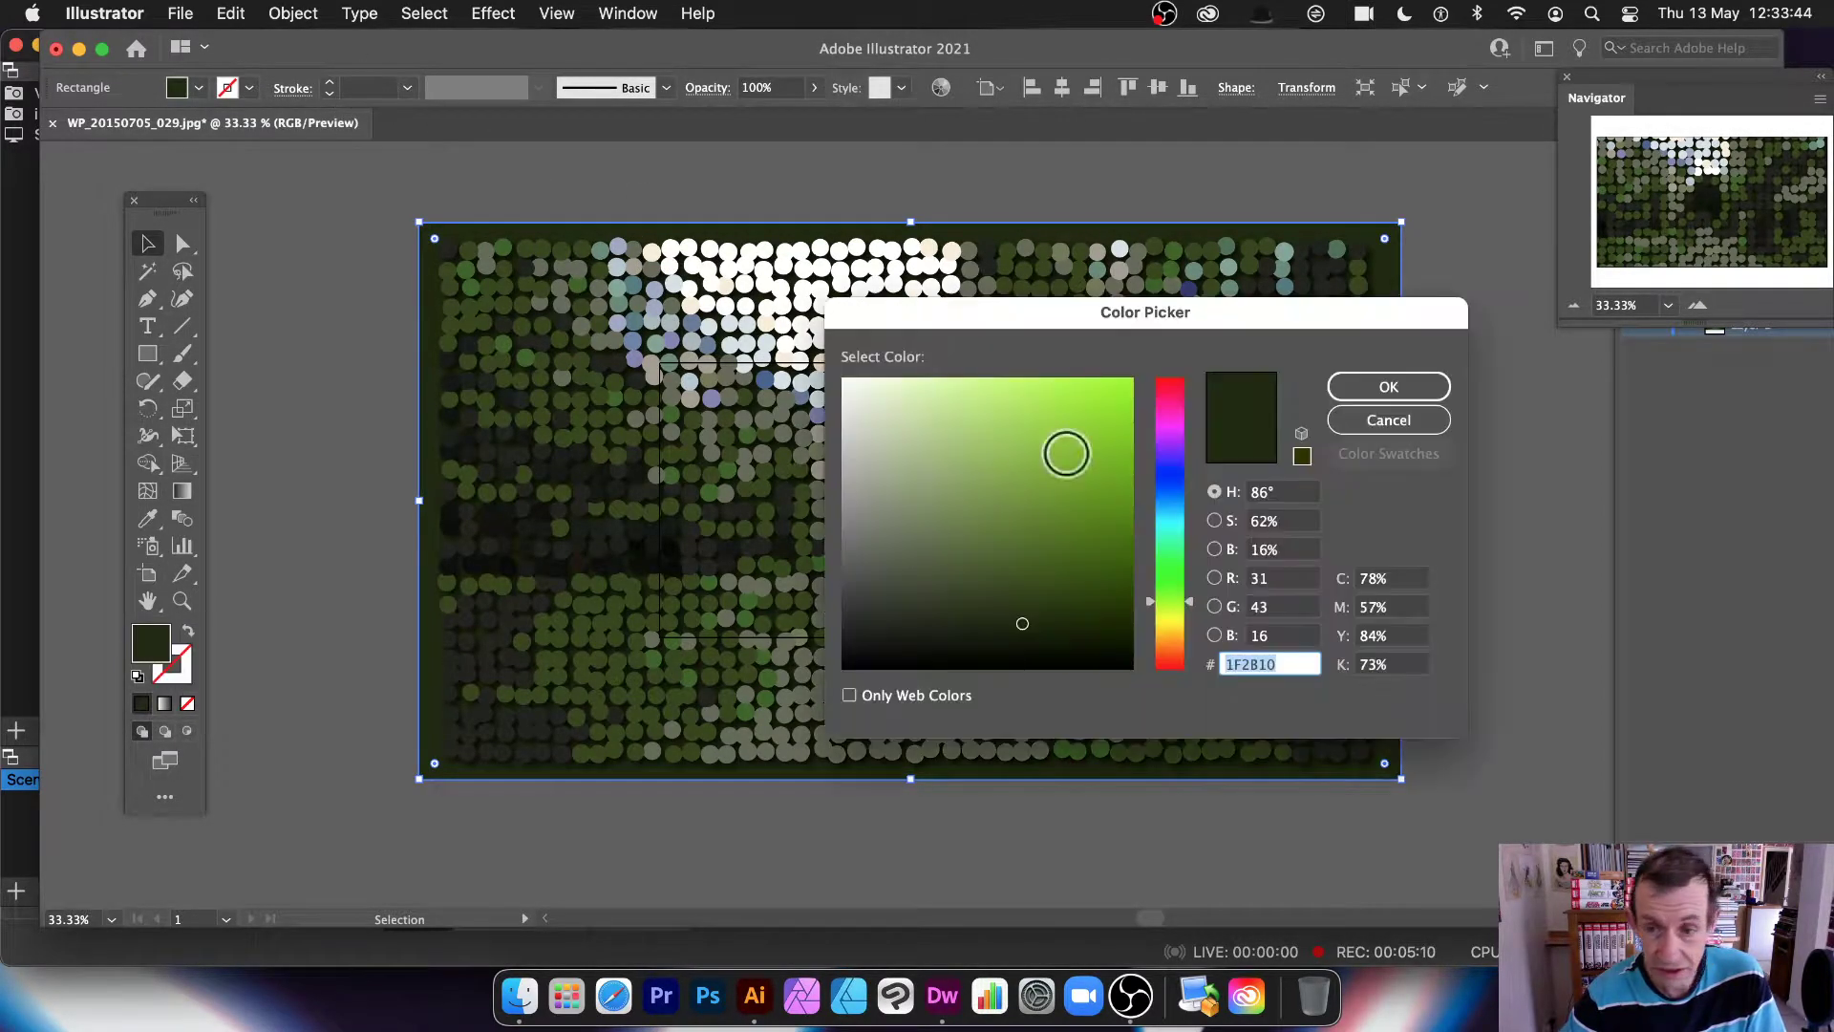
{"action": "left_click", "coordinate": [1174, 526]}
{"action": "left_click_drag", "start_coordinate": [1040, 471], "coordinate": [1130, 372]}
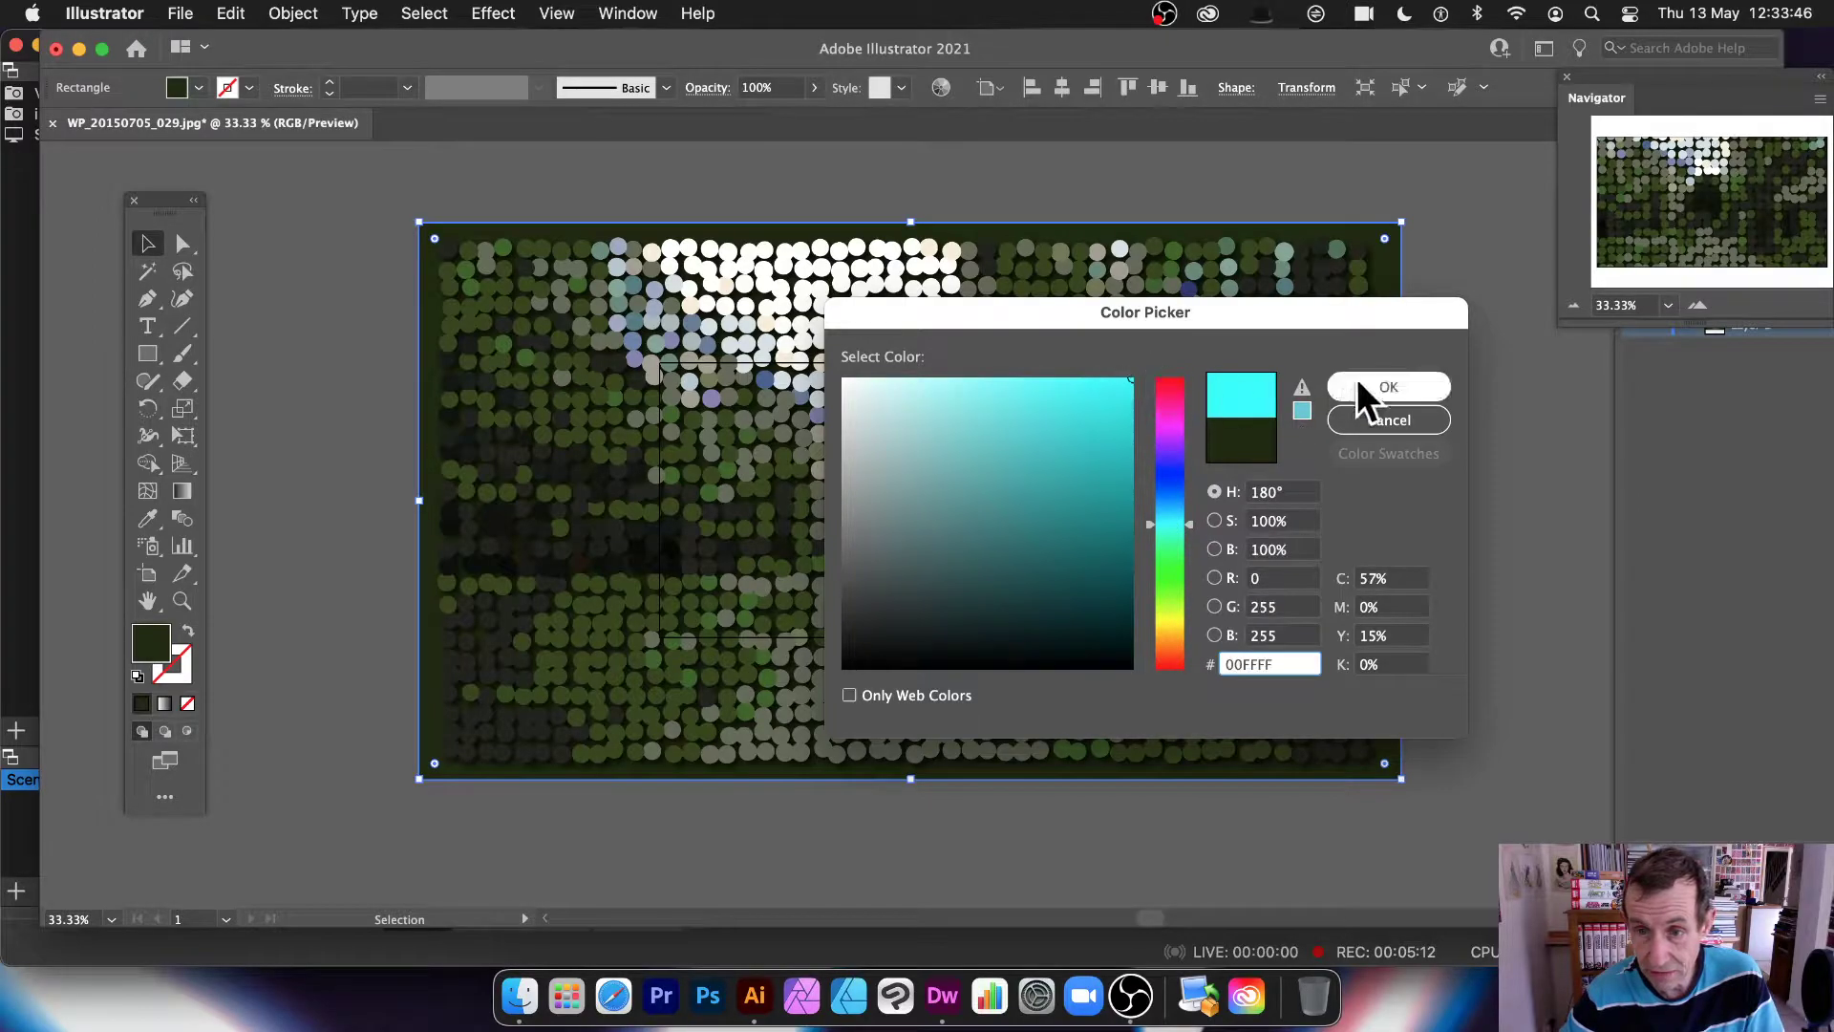
{"action": "left_click", "coordinate": [1356, 380]}
{"action": "left_click", "coordinate": [1492, 430]}
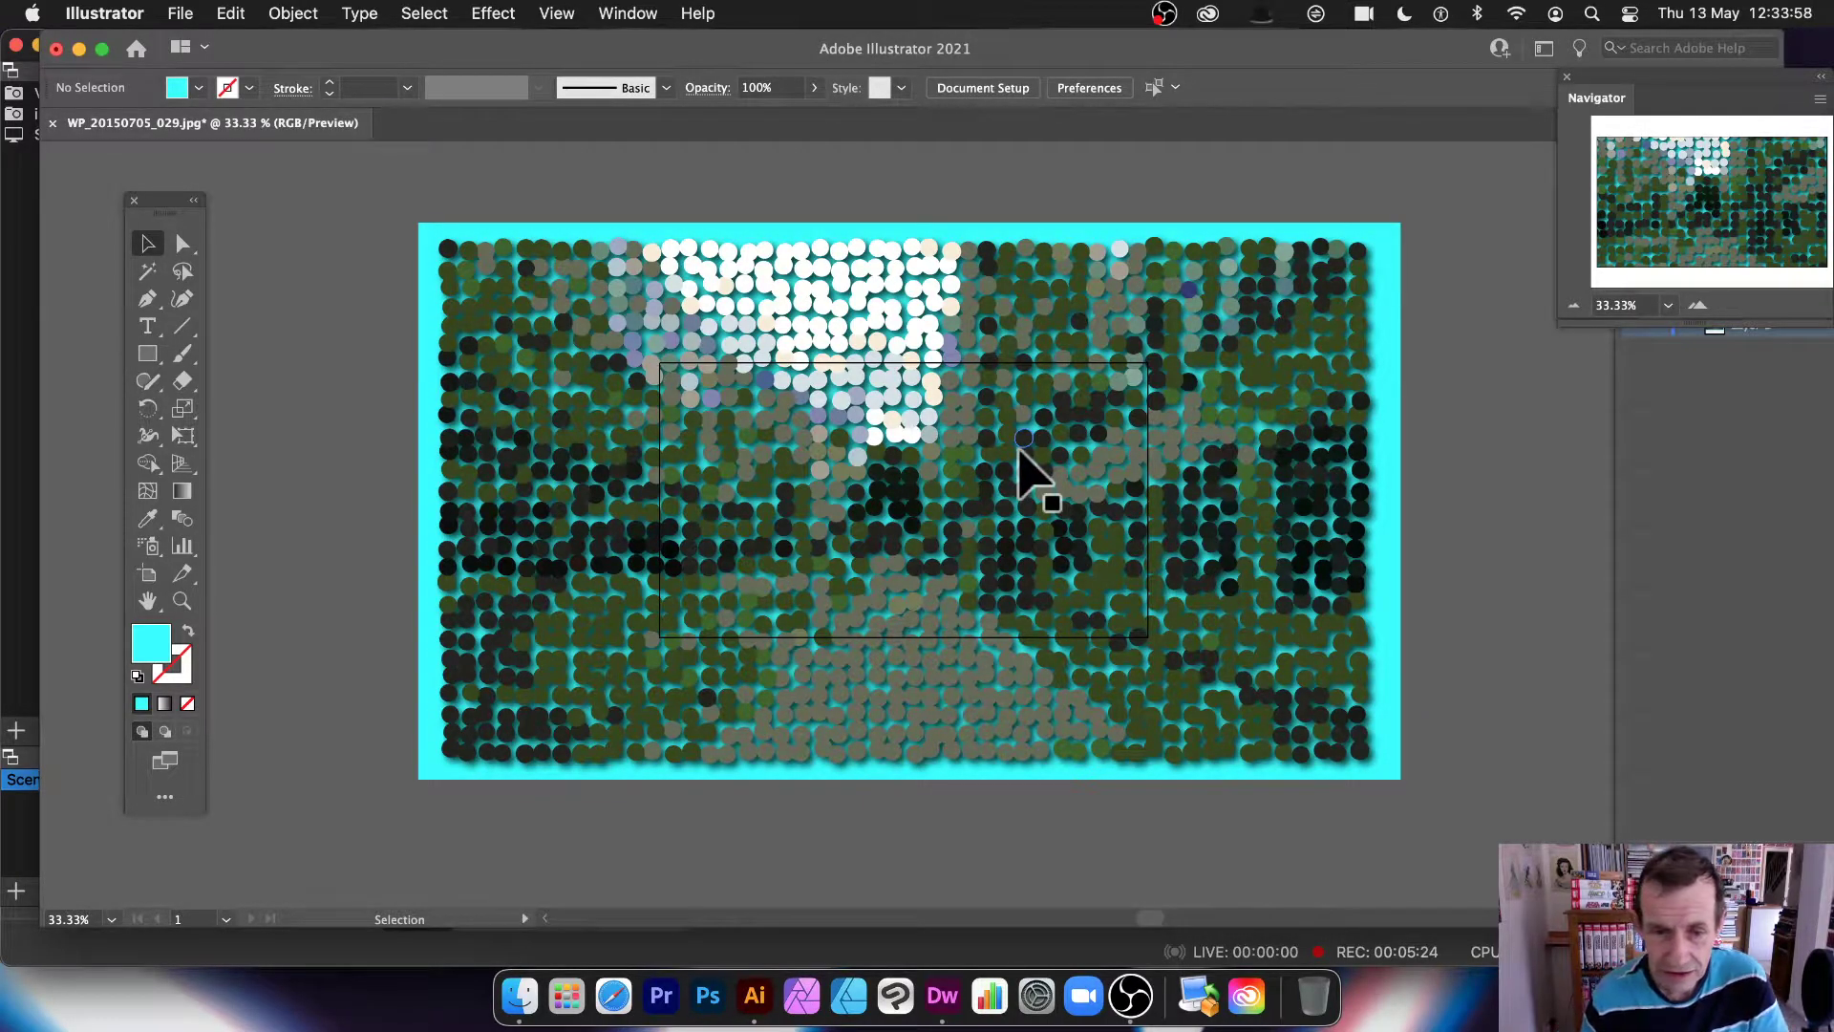
{"action": "left_click", "coordinate": [1006, 418]}
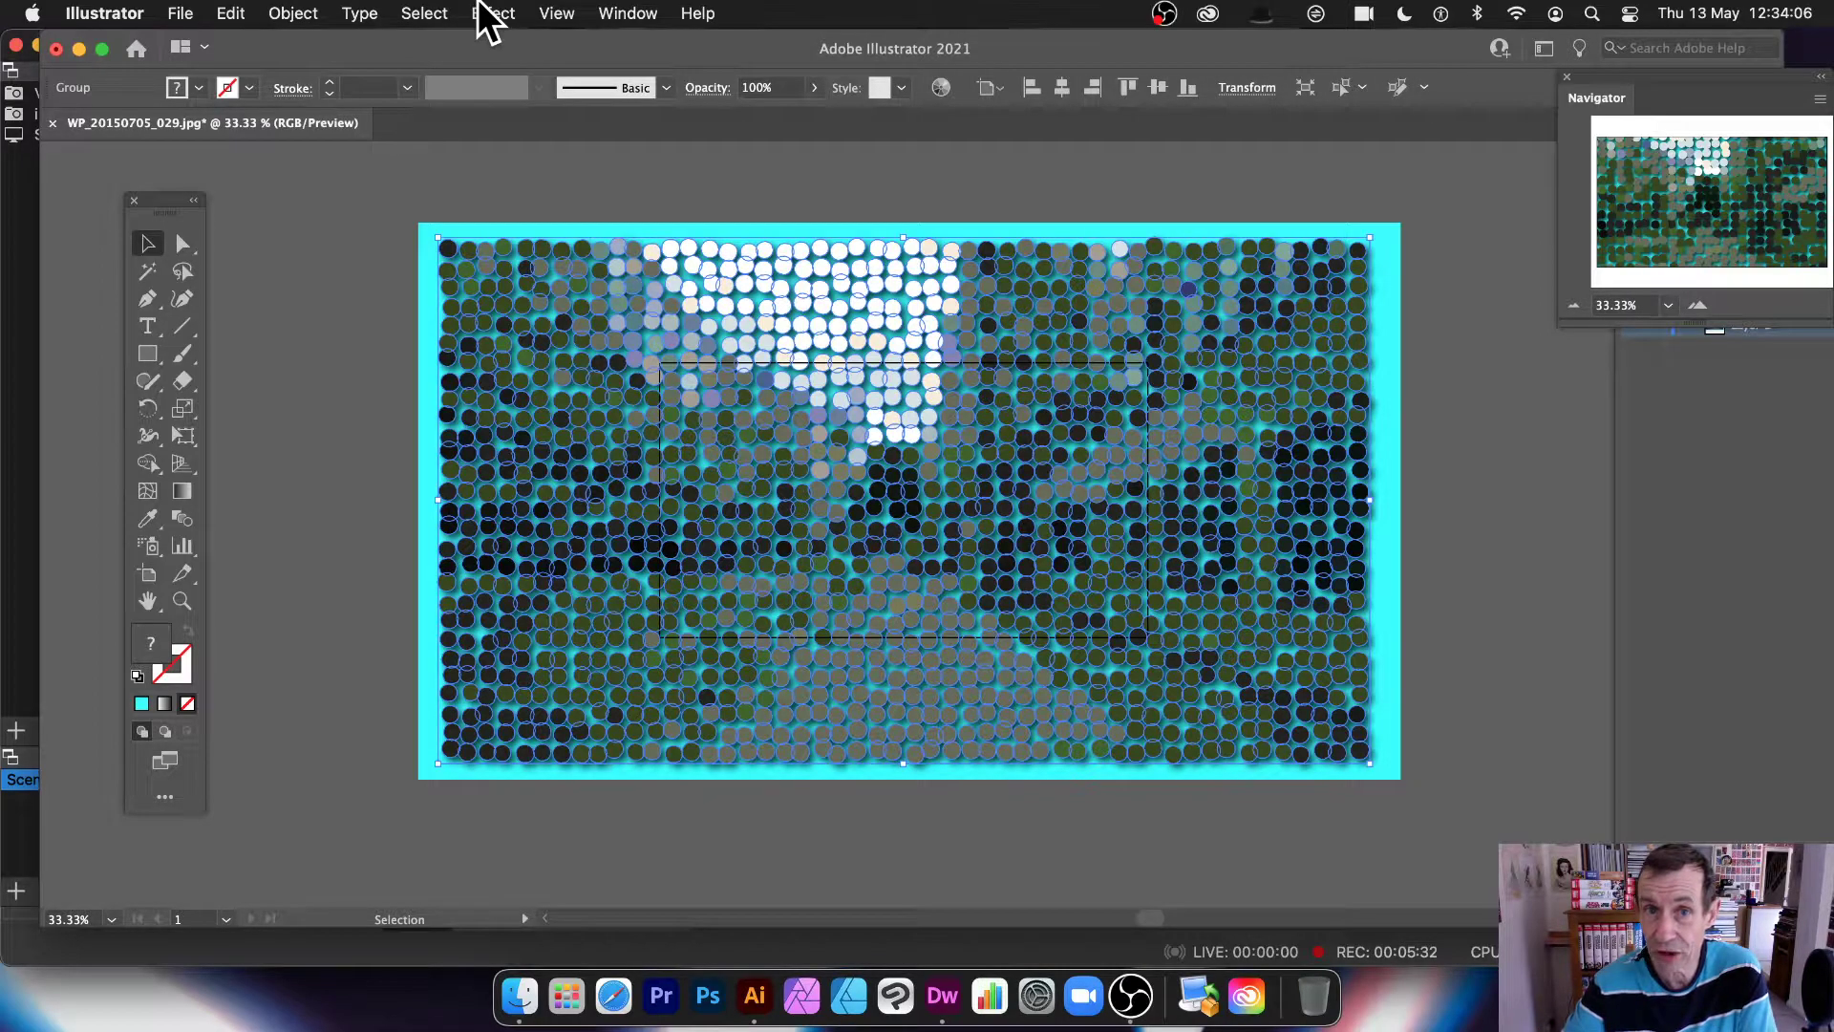
{"action": "left_click", "coordinate": [638, 13]}
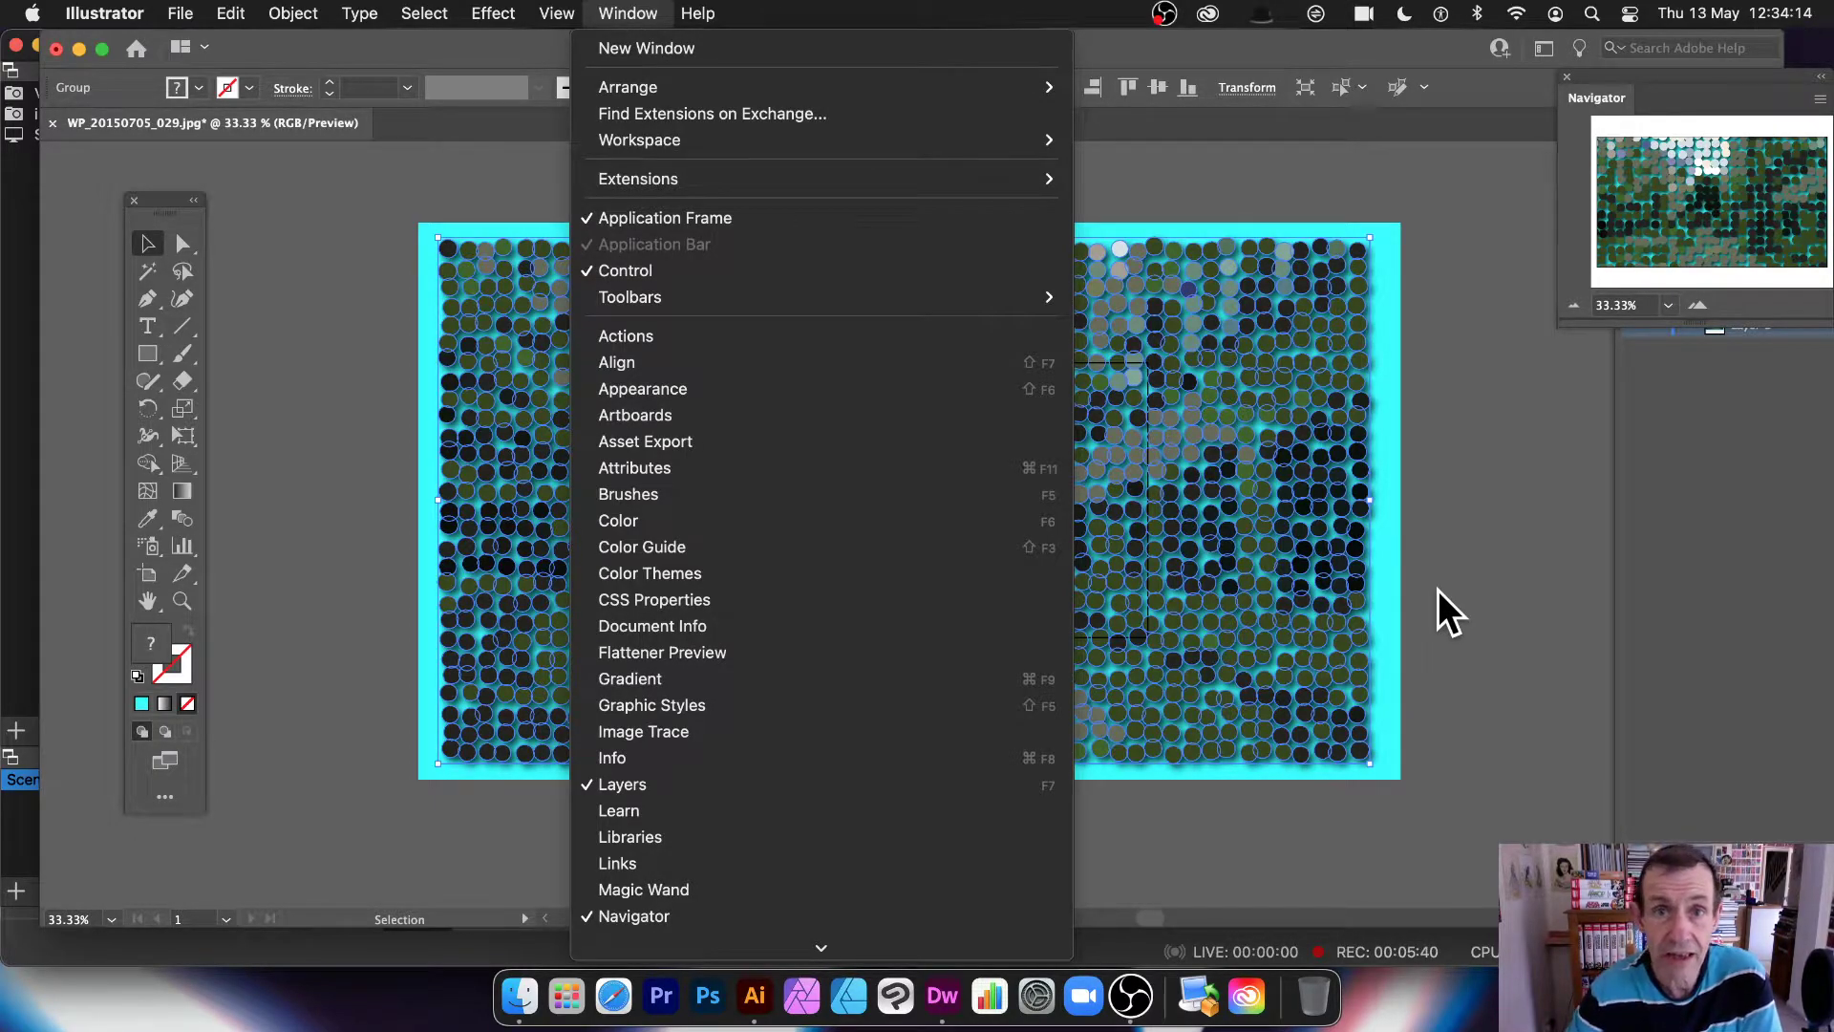
{"action": "left_click", "coordinate": [388, 369]}
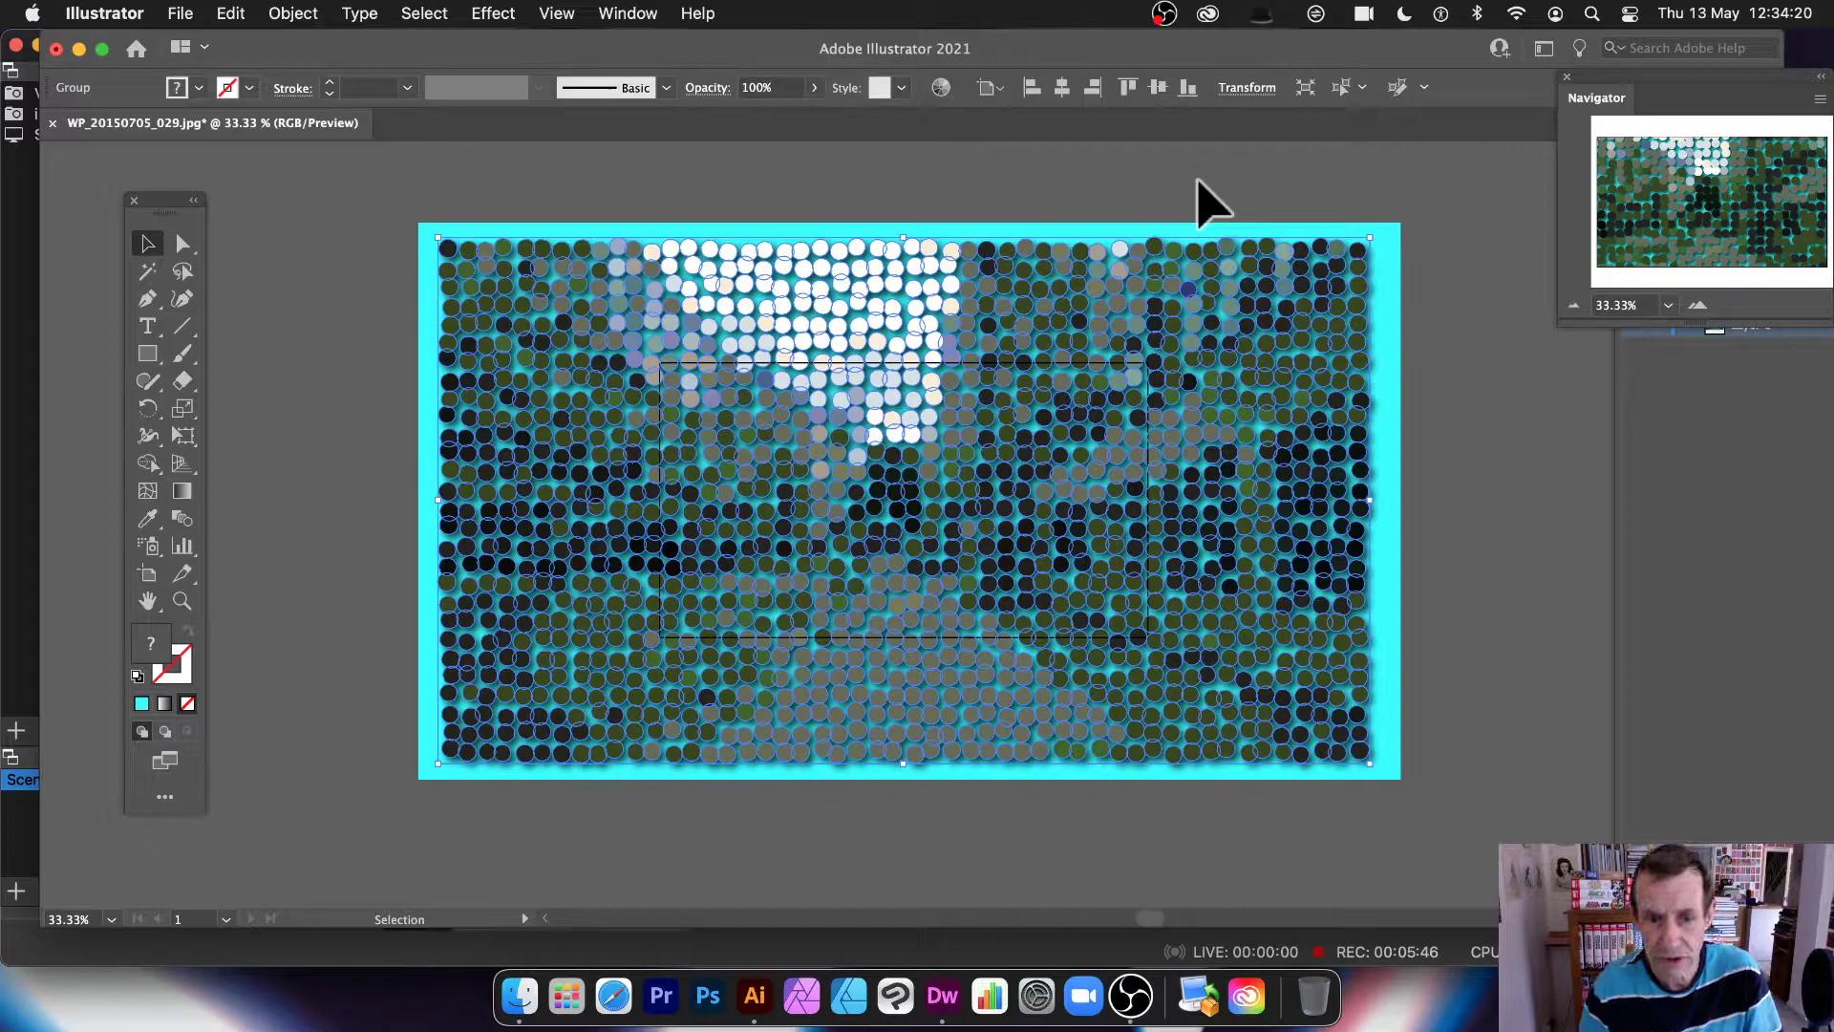
{"action": "left_click", "coordinate": [508, 11]}
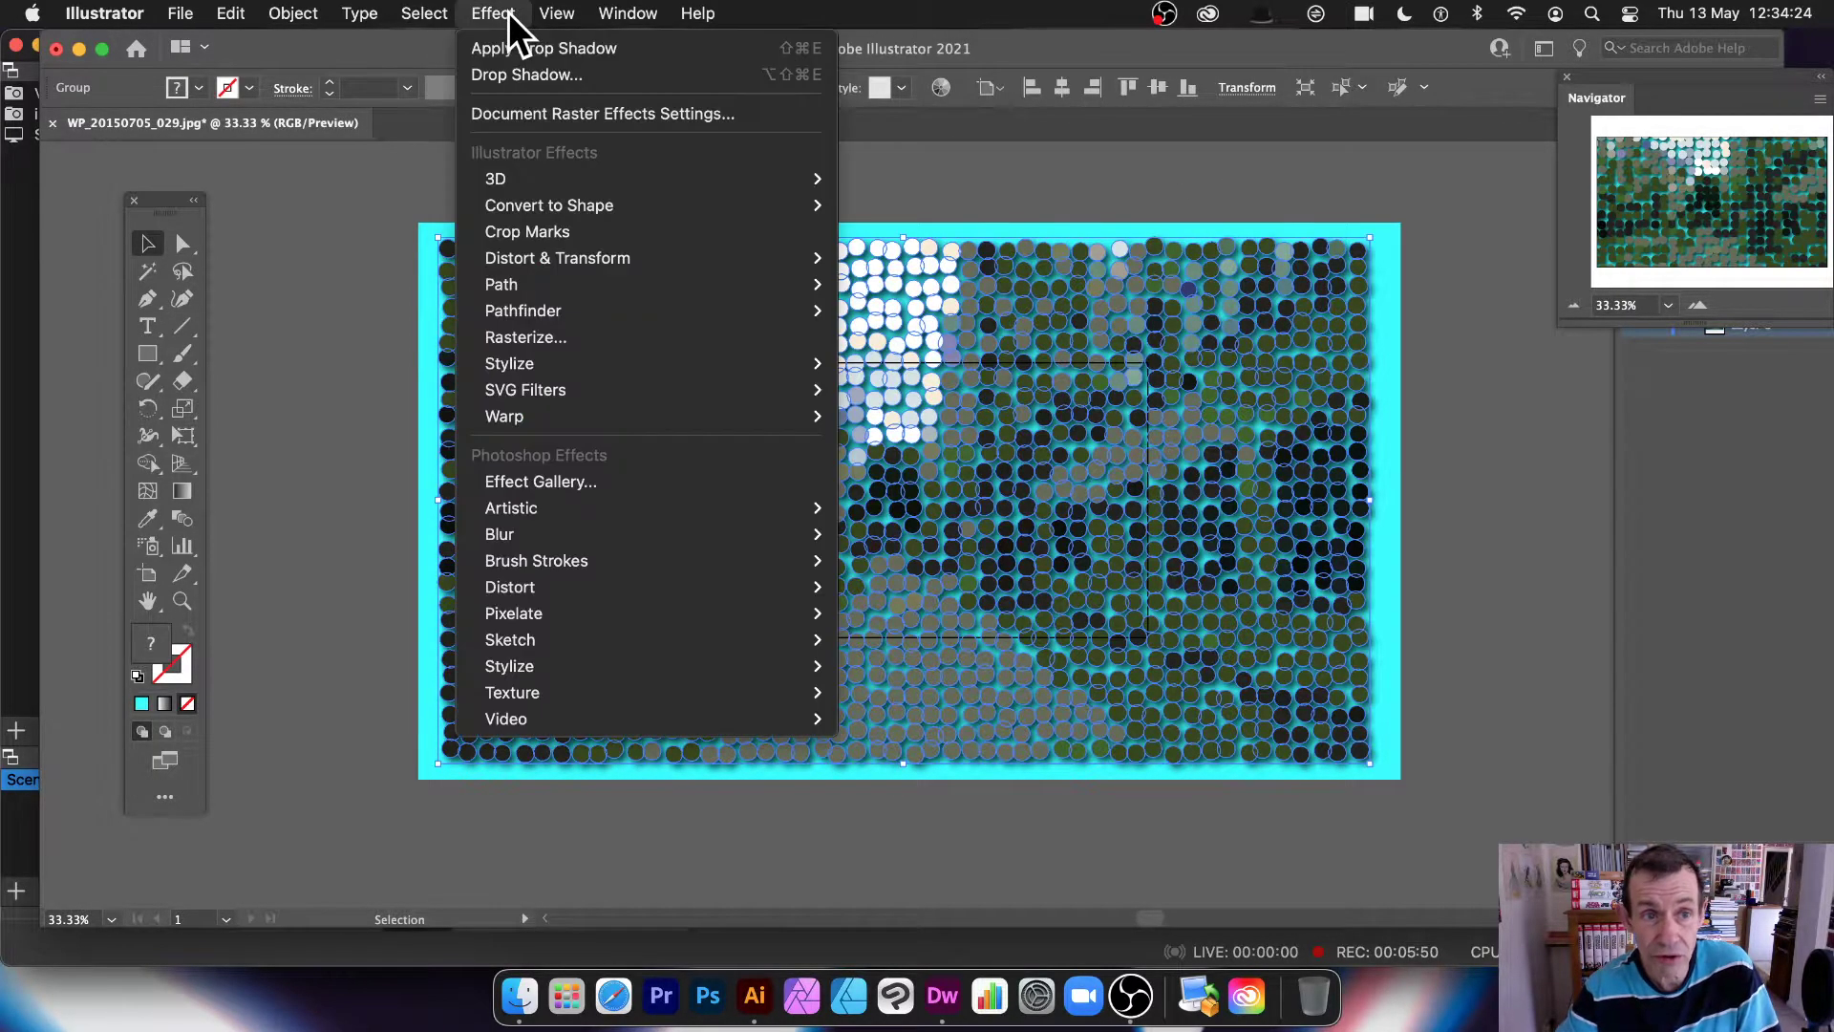
{"action": "mouse_move", "coordinate": [529, 288]}
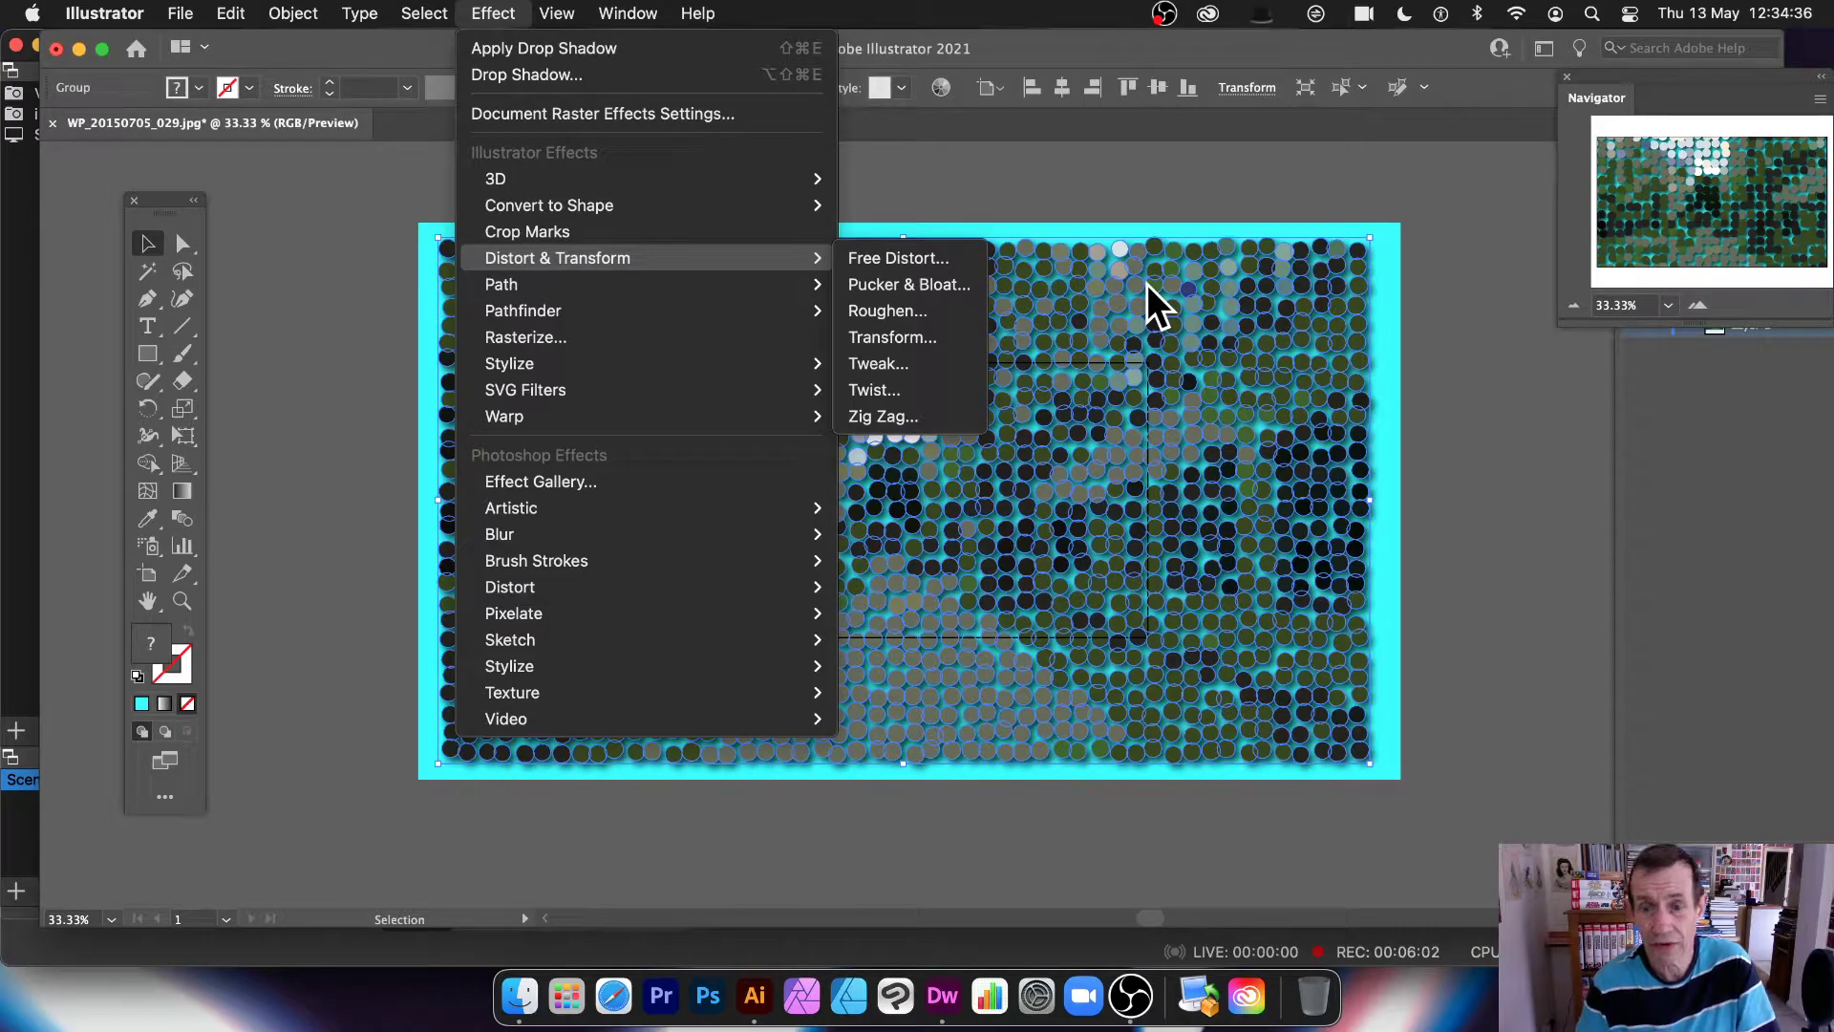
{"action": "left_click", "coordinate": [1061, 164]}
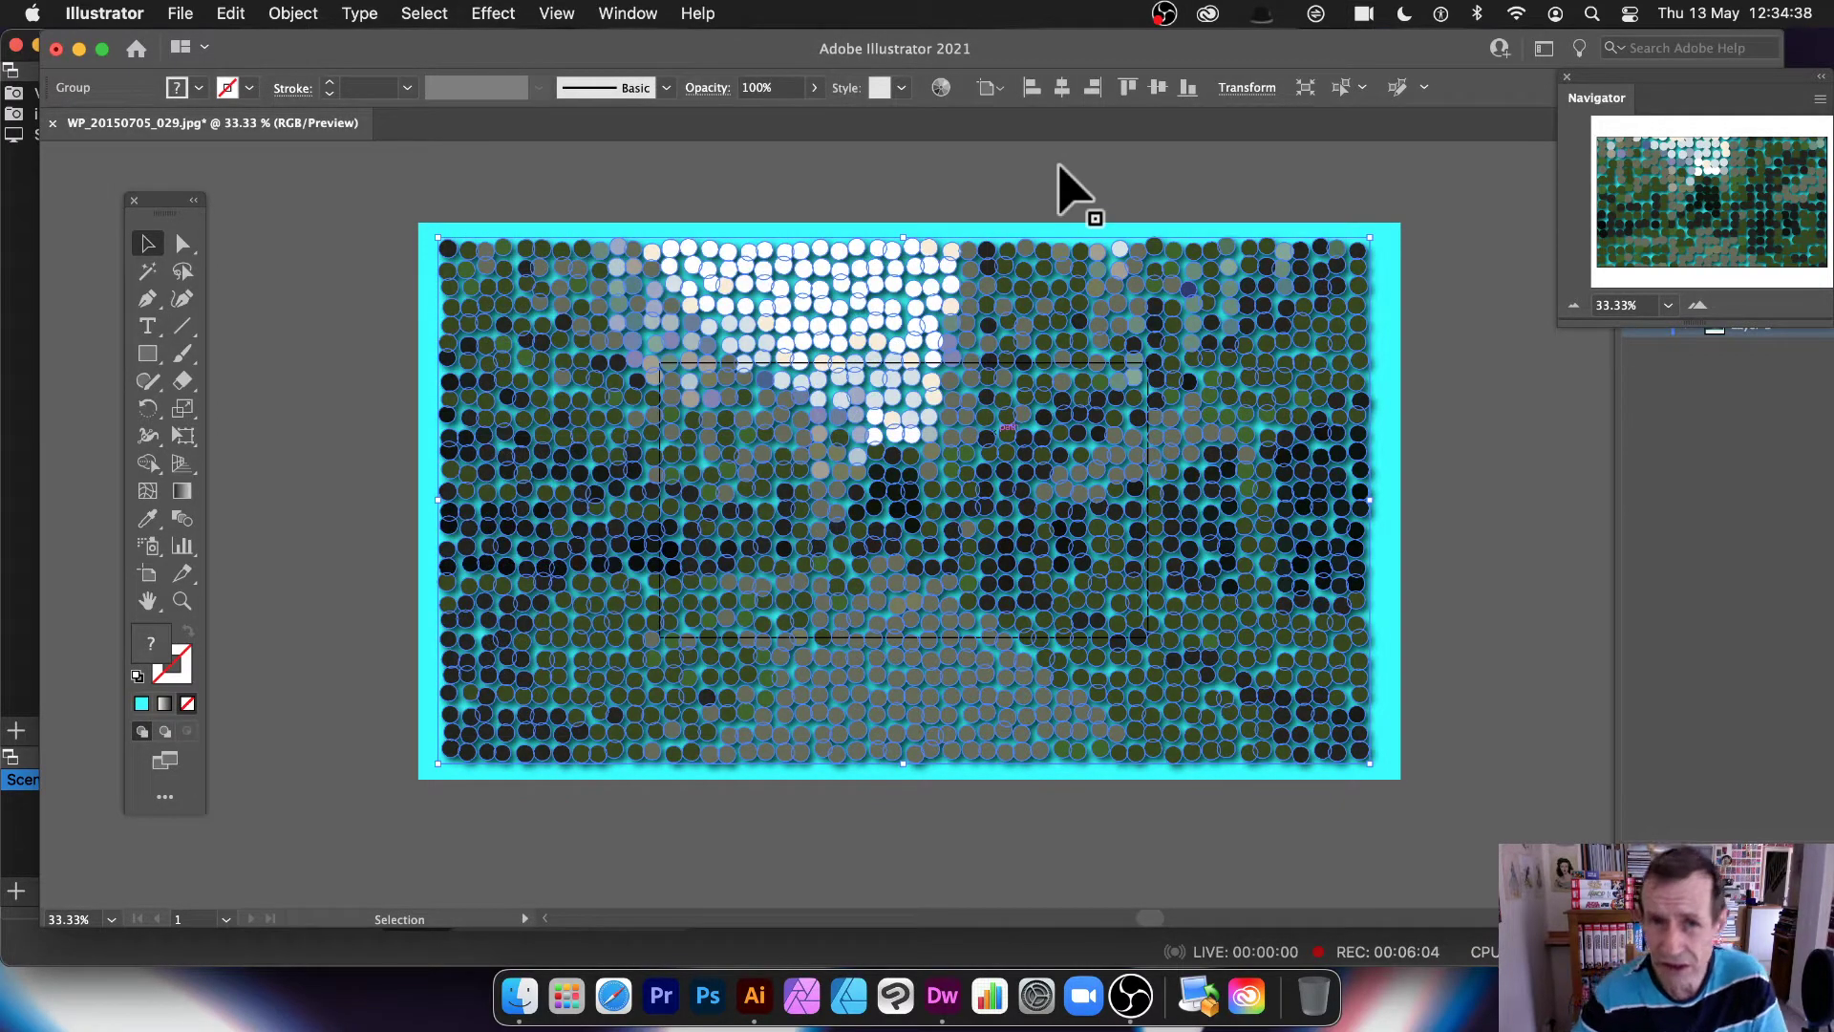